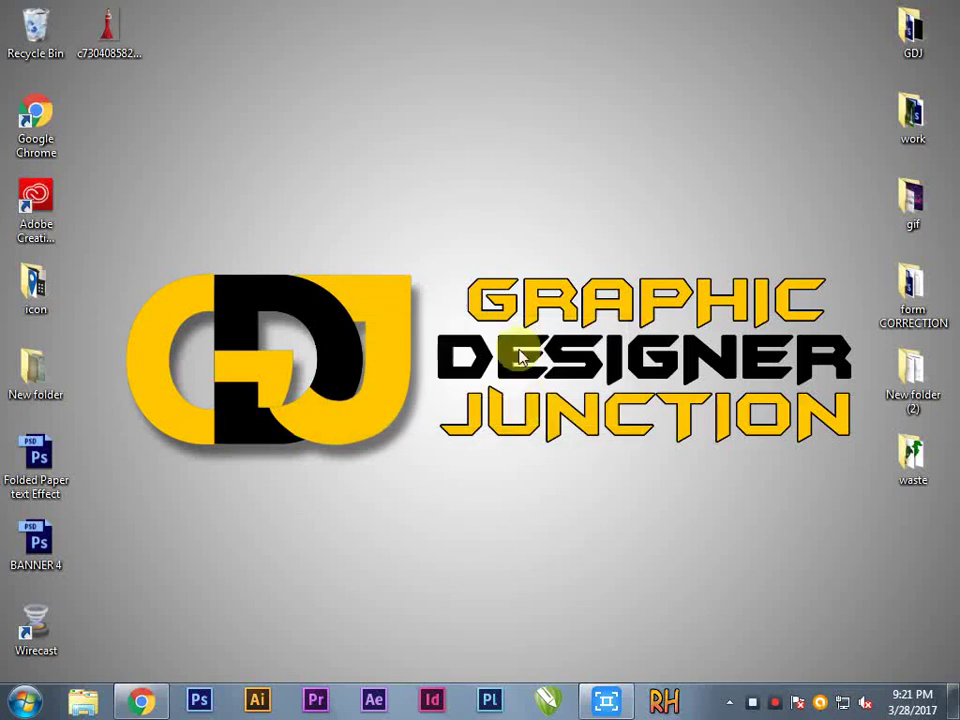
# Step: Refresh the desktop and hide the Libraries window
pyautogui.rightClick(548, 176)
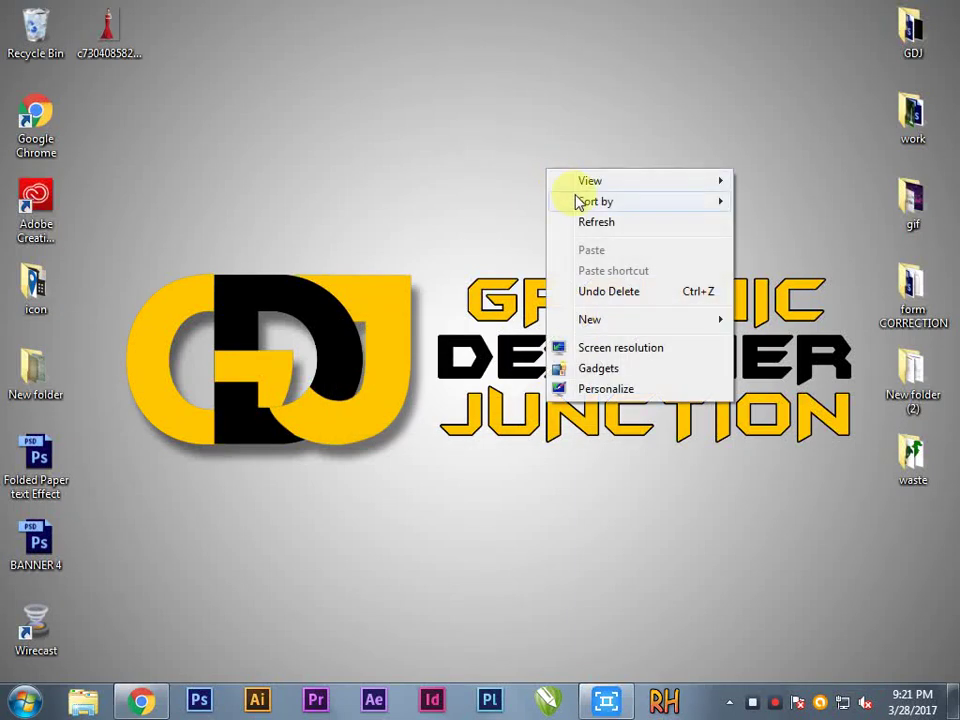
pyautogui.click(596, 223)
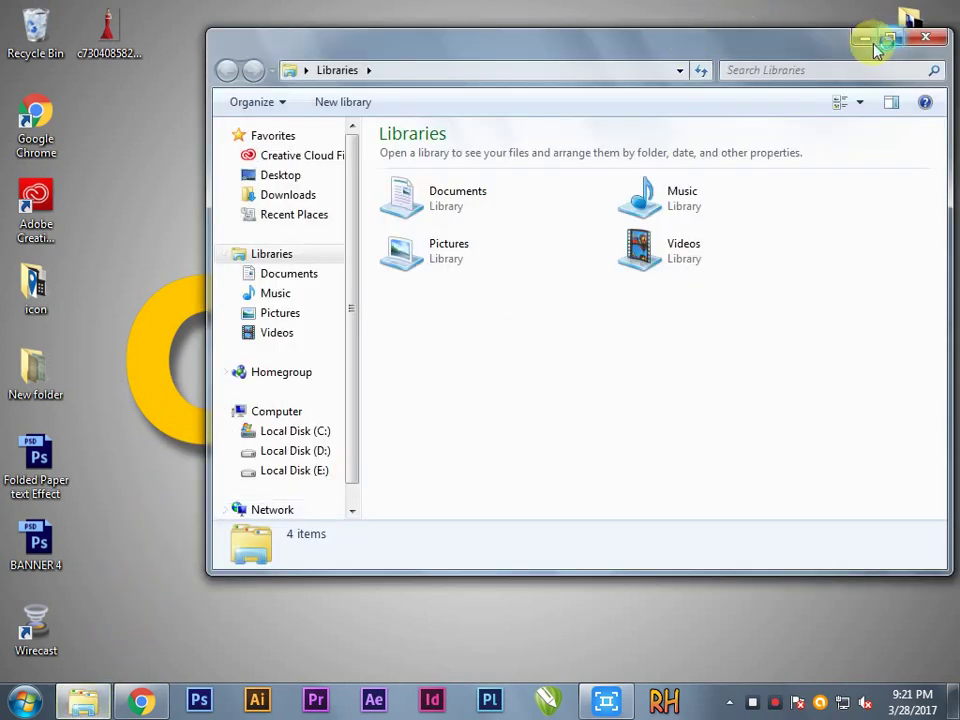
pyautogui.click(866, 40)
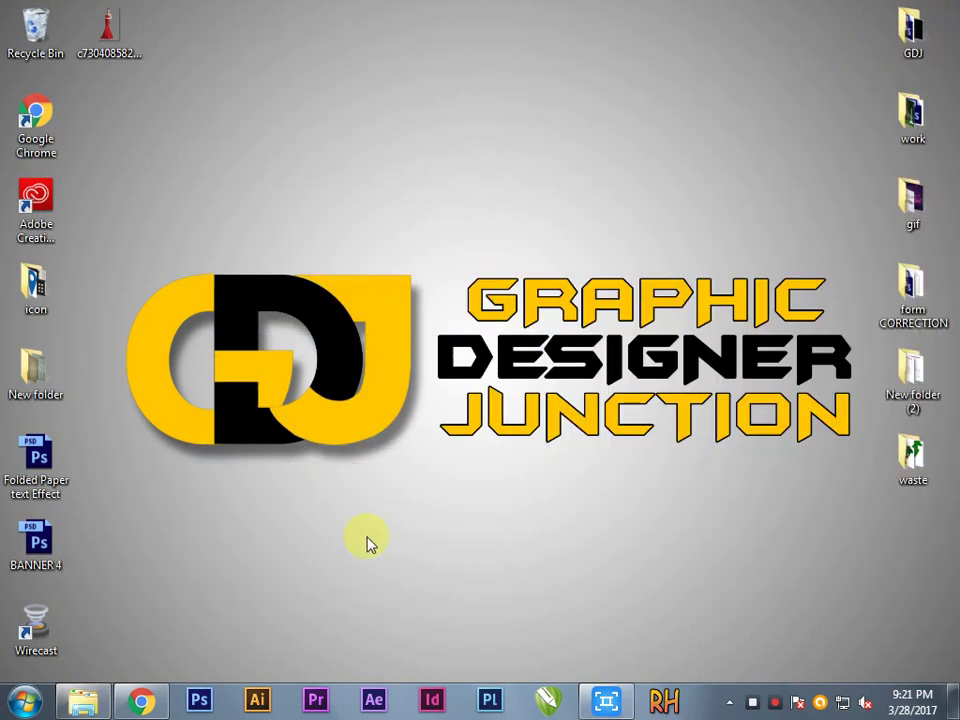
# Step: Launch Photoshop CS6, minimize it, and refresh the desktop twice
pyautogui.click(197, 701)
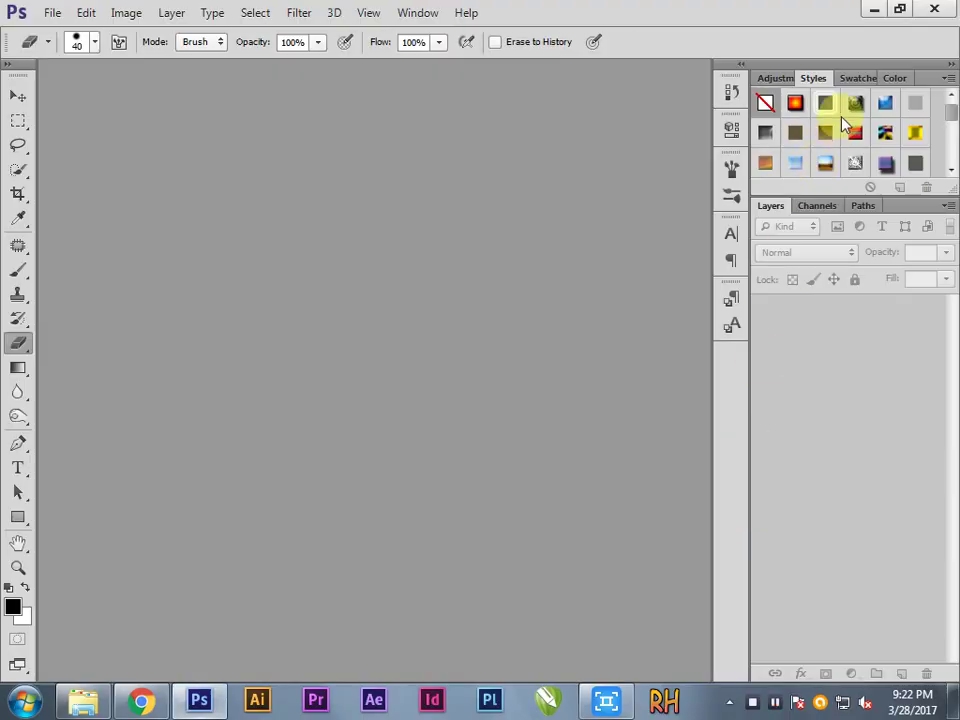
pyautogui.click(872, 12)
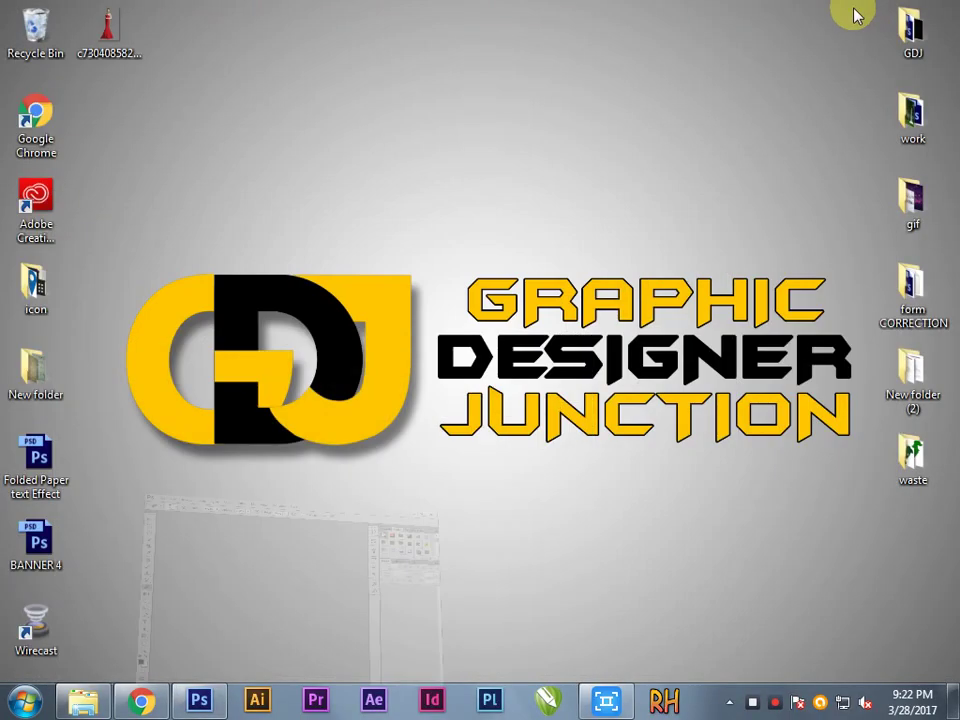
pyautogui.rightClick(525, 112)
pyautogui.click(530, 166)
pyautogui.rightClick(516, 148)
pyautogui.click(562, 203)
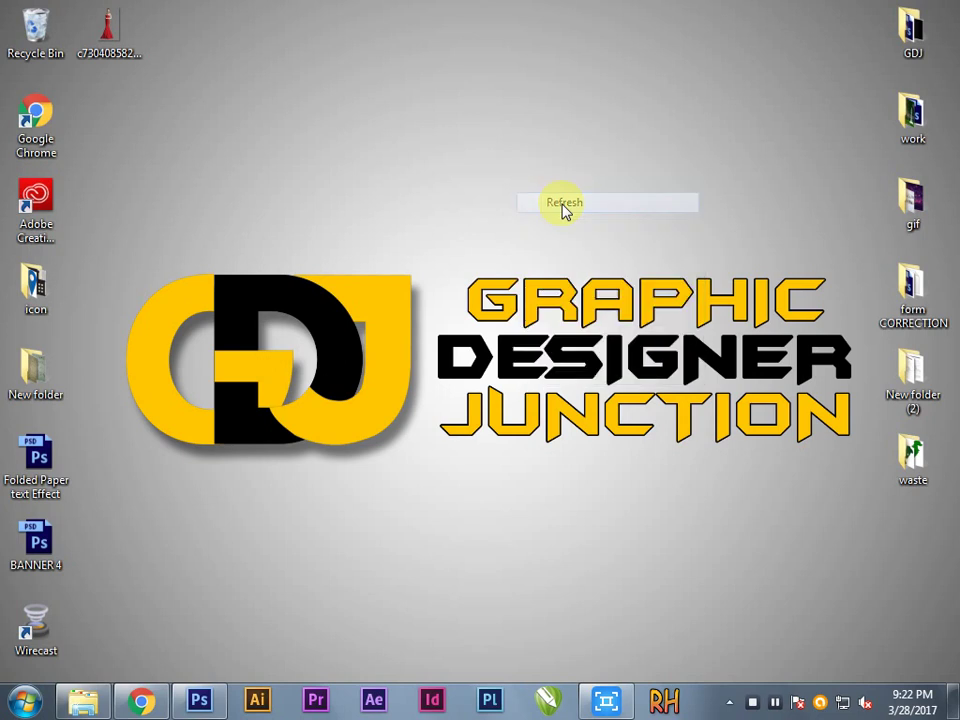
# Step: Browse to C:\Program Files\Adobe\Adobe Photoshop CS6 (64 Bit) in a maximized Explorer window
pyautogui.click(72, 700)
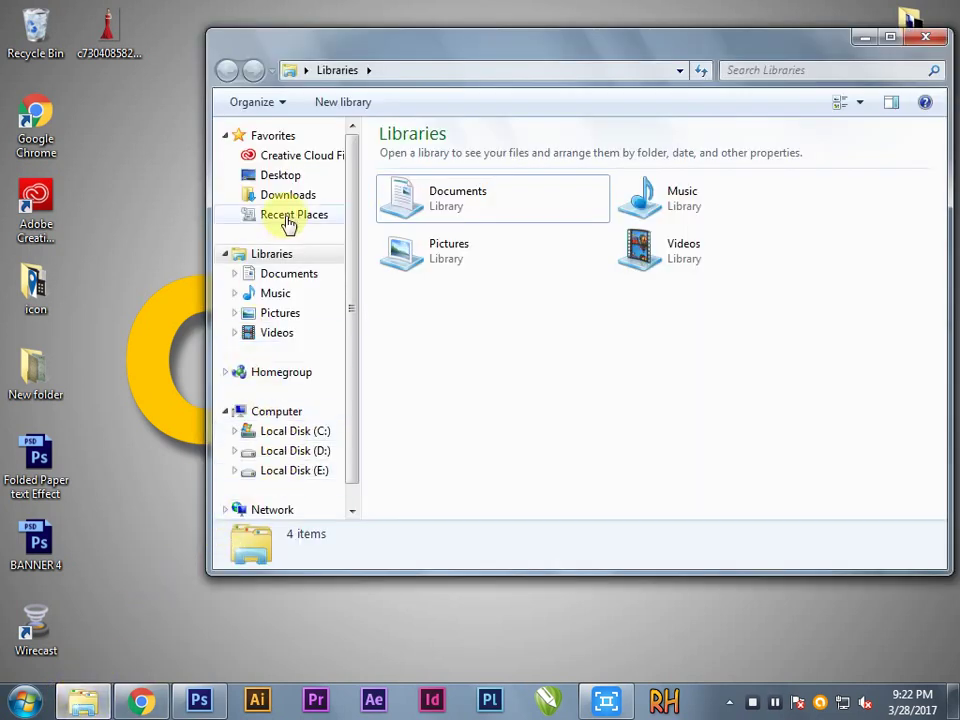
pyautogui.click(308, 430)
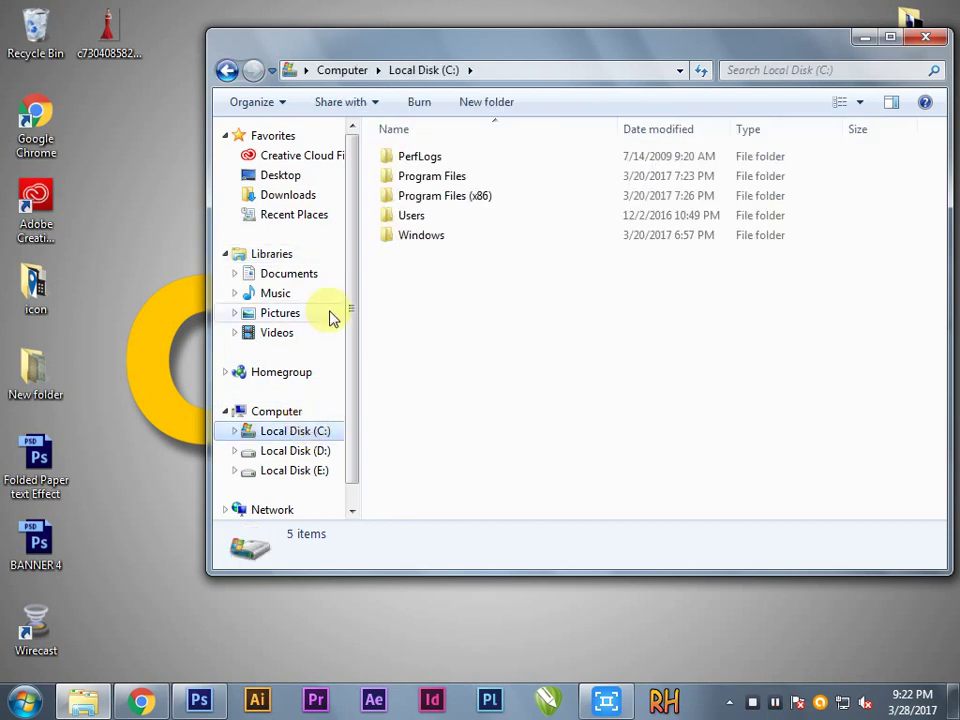
pyautogui.doubleClick(458, 182)
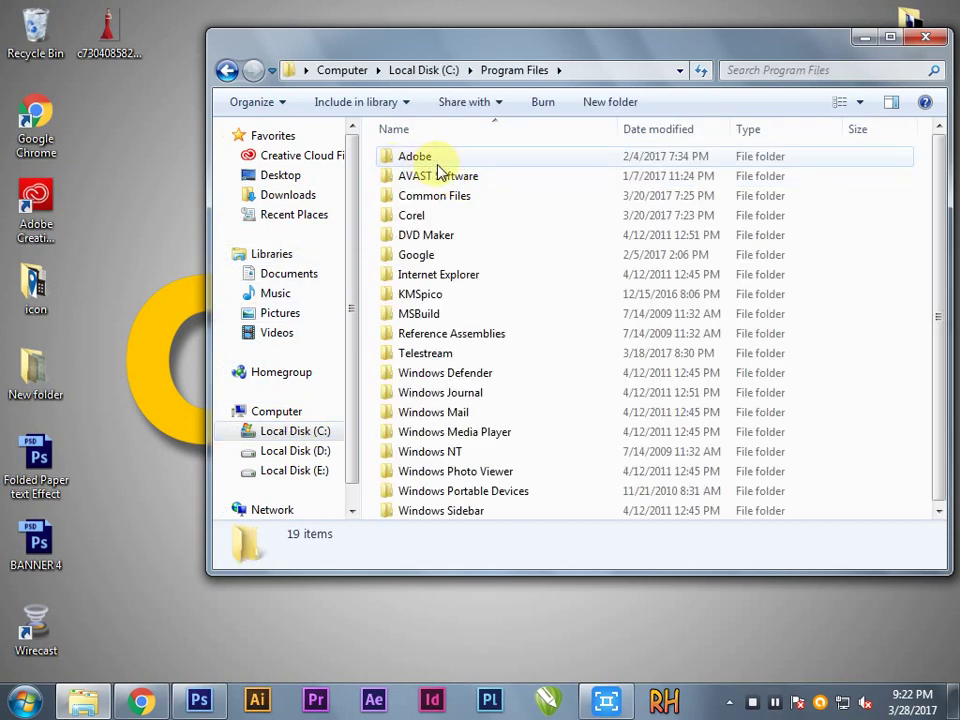
pyautogui.click(467, 165)
pyautogui.doubleClick(467, 165)
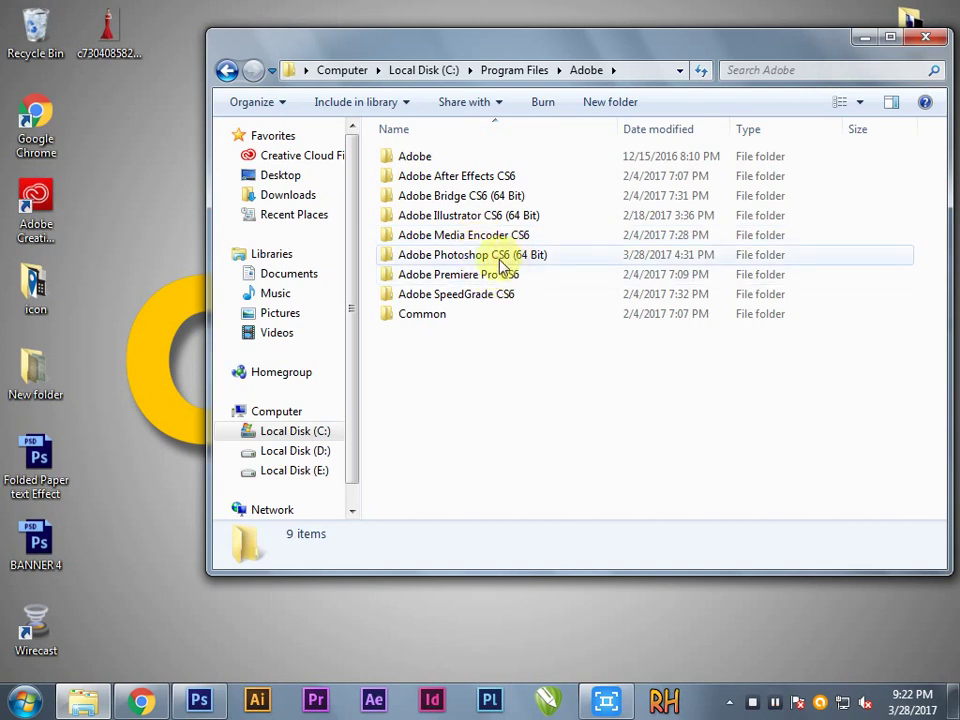
pyautogui.doubleClick(515, 262)
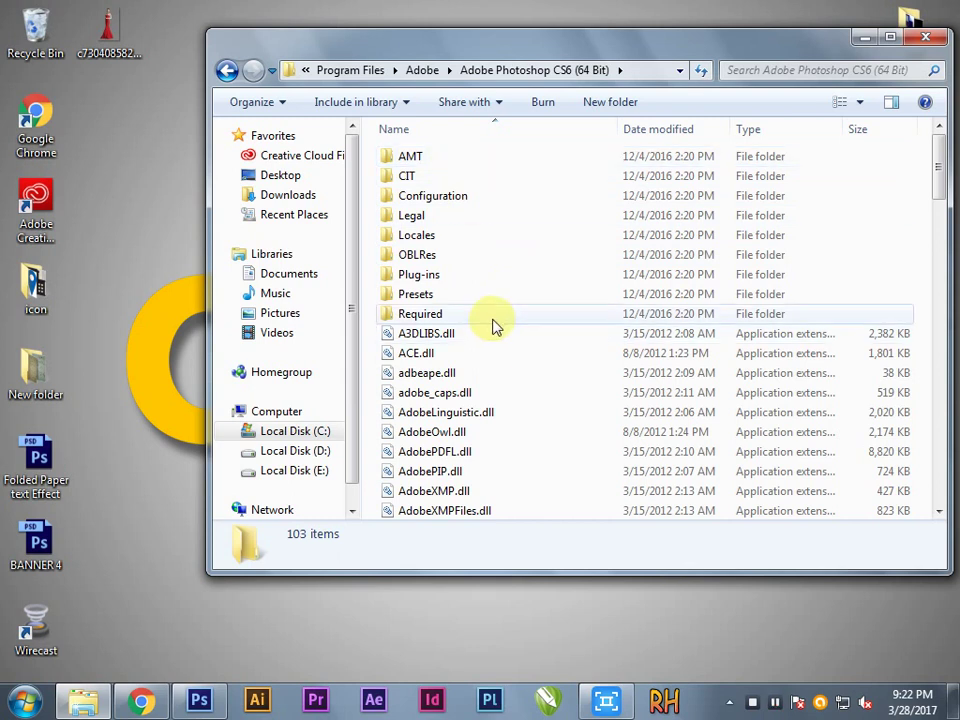
pyautogui.click(890, 38)
pyautogui.moveTo(948, 133); pyautogui.dragTo(950, 494)
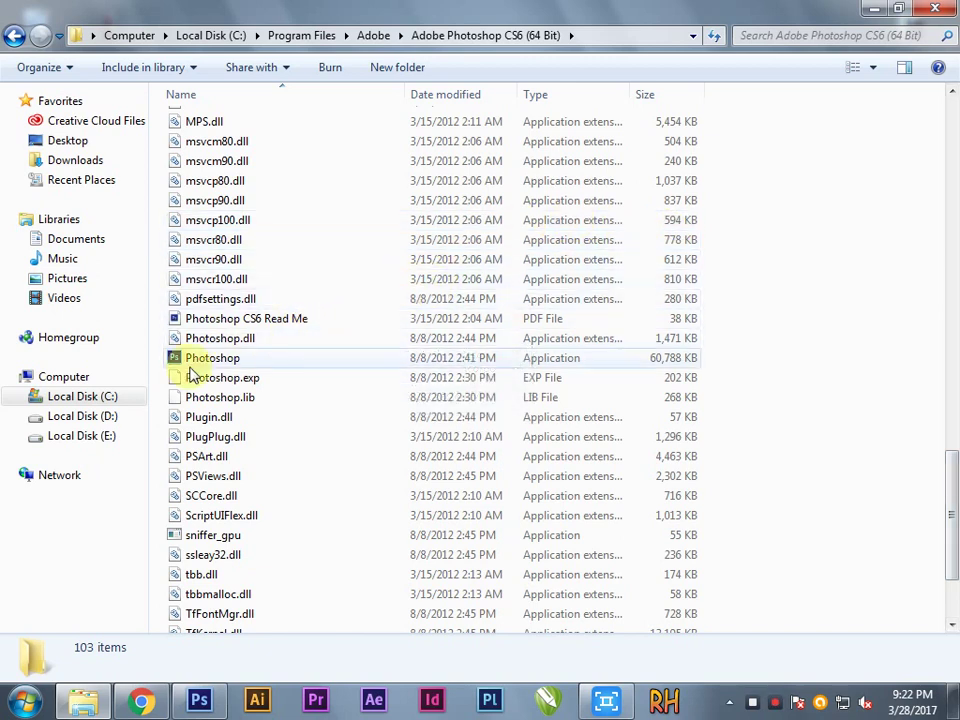
# Step: Copy PSArt.dll and minimize the folder window
pyautogui.click(208, 466)
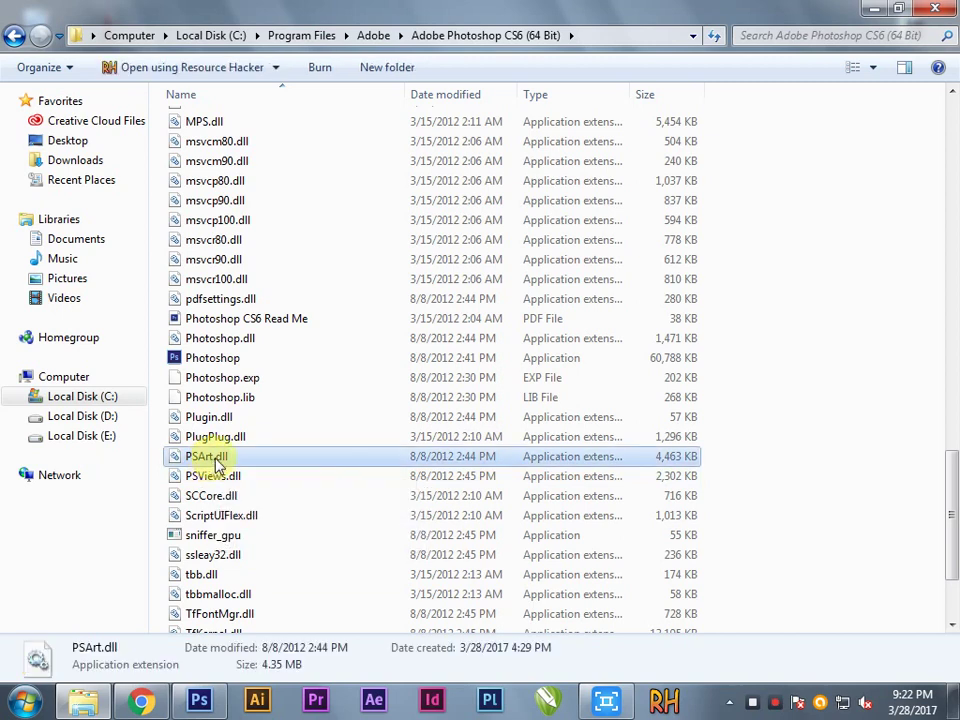
pyautogui.rightClick(215, 460)
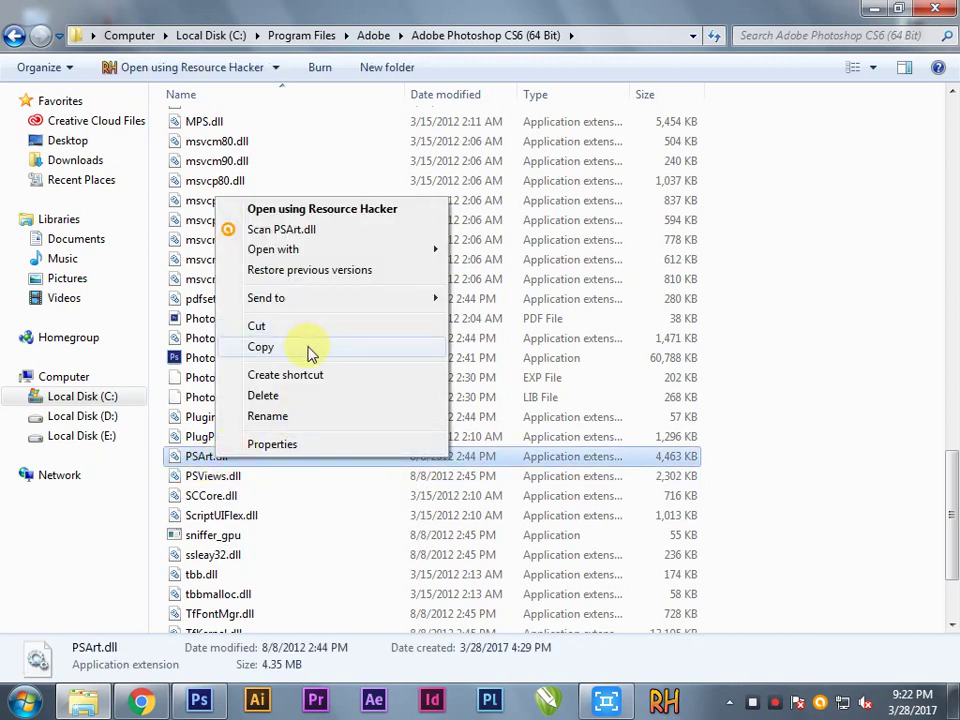
pyautogui.click(310, 348)
pyautogui.click(875, 8)
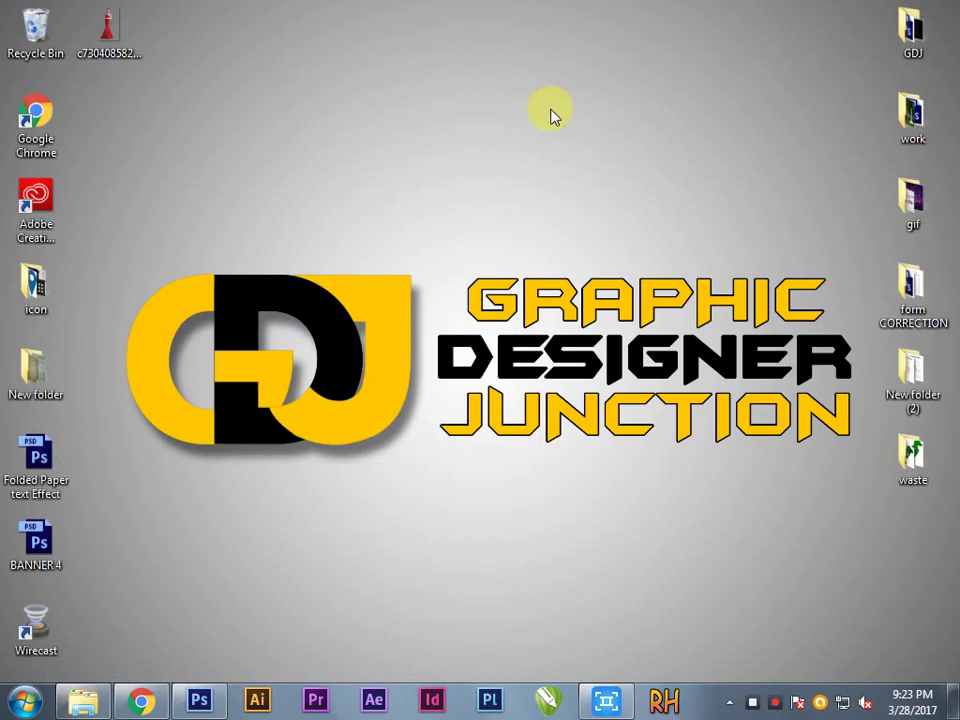
# Step: Create a new desktop folder named 'backup' and open it
pyautogui.rightClick(552, 112)
pyautogui.moveTo(640, 260)
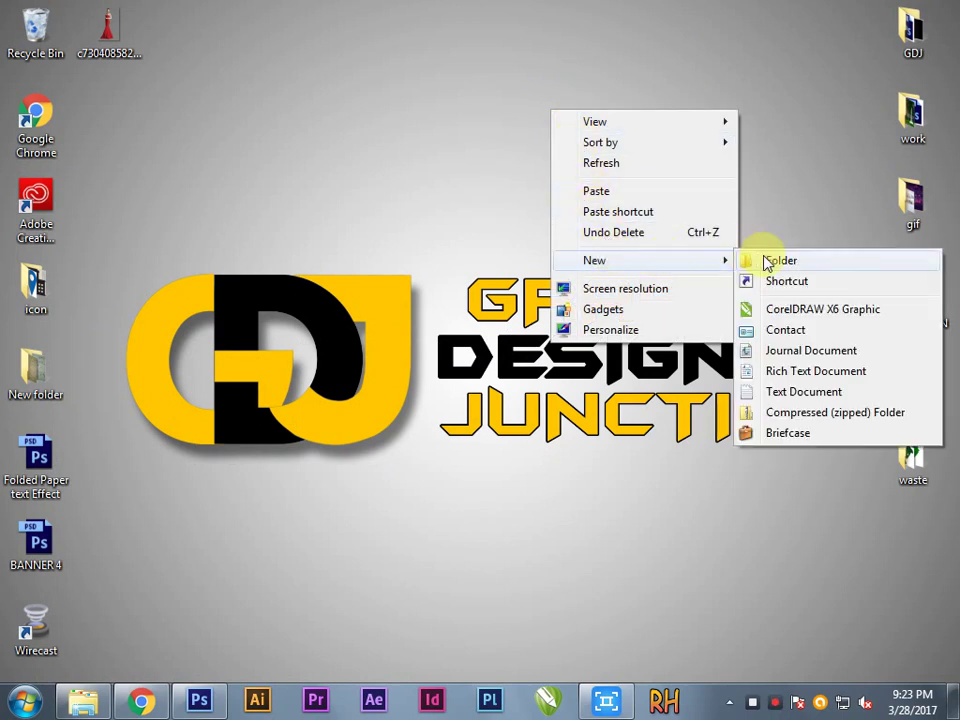
pyautogui.click(767, 262)
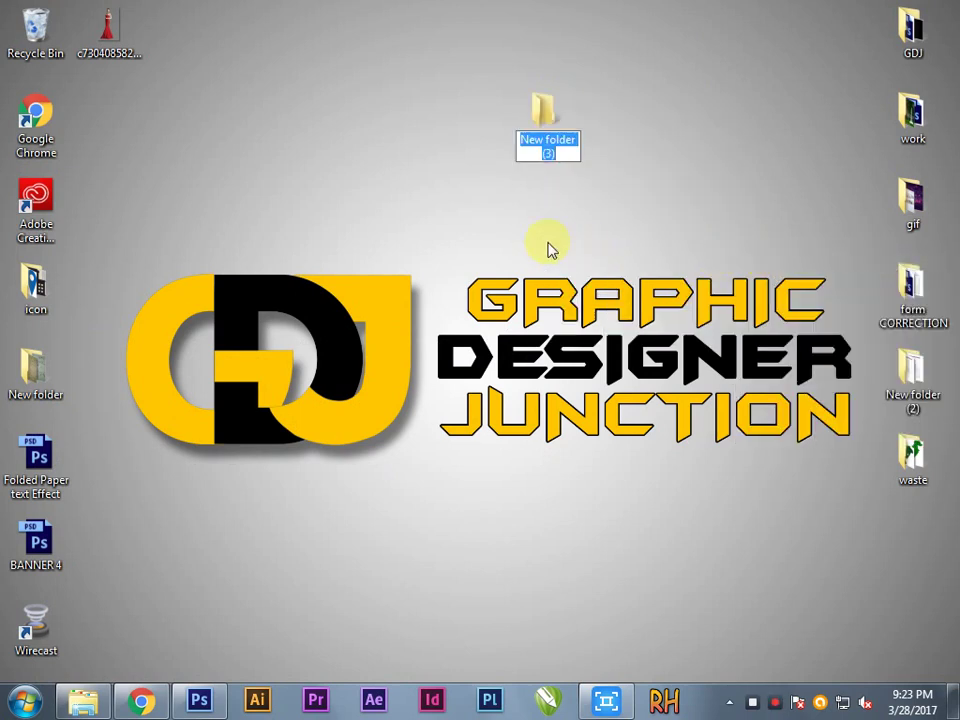
pyautogui.write('backup')
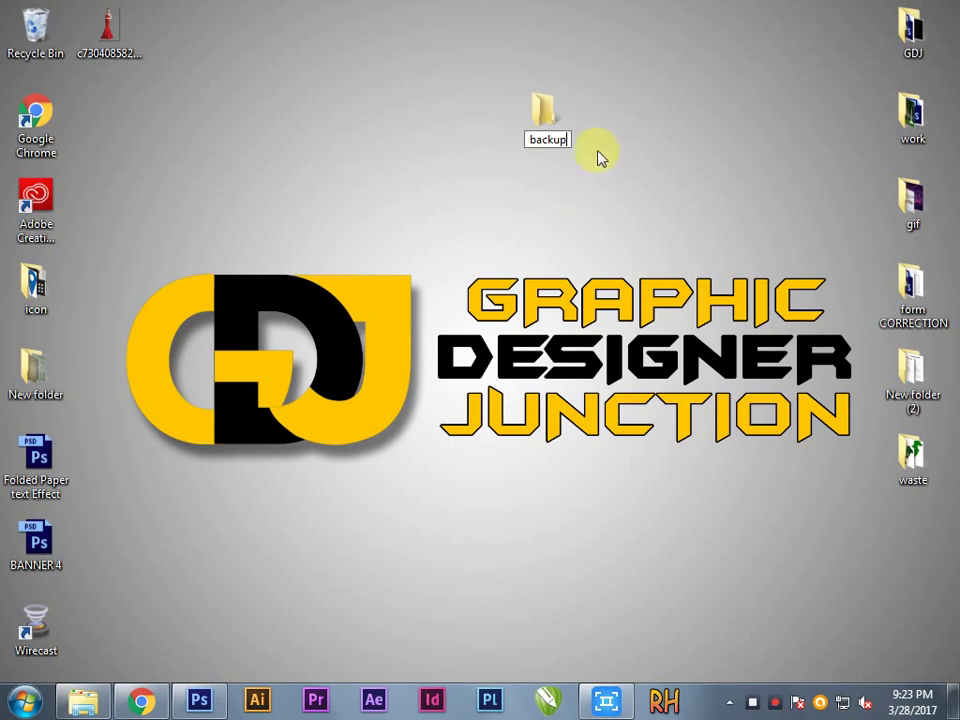
pyautogui.press('Return')
pyautogui.doubleClick(555, 118)
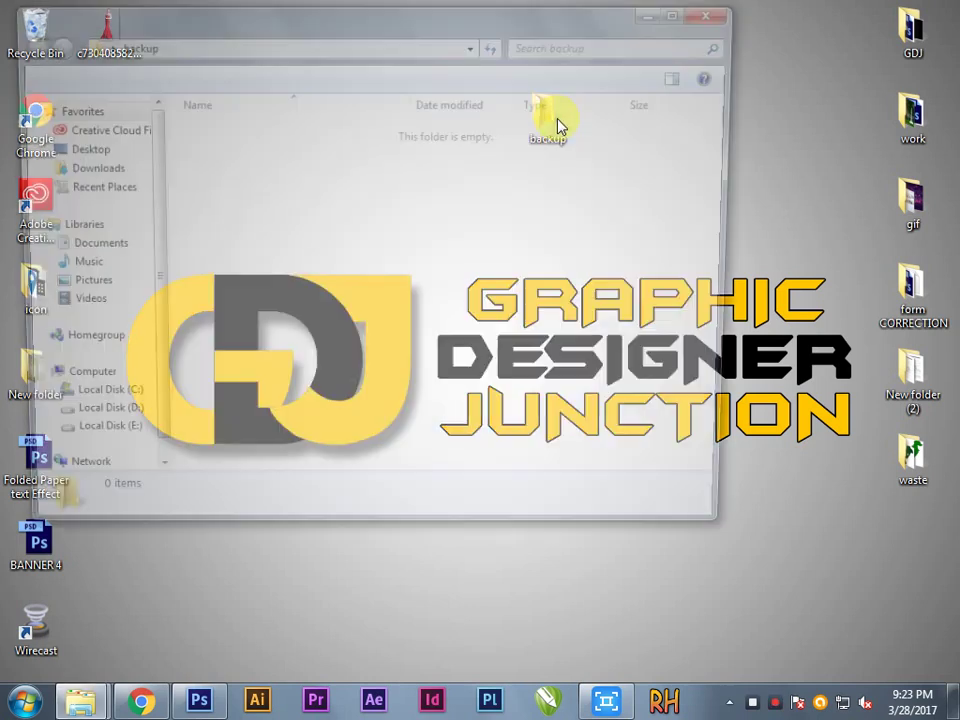
# Step: Paste PSArt.dll into backup, then paste another copy onto the desktop
pyautogui.hotkey('ctrl', 'v')
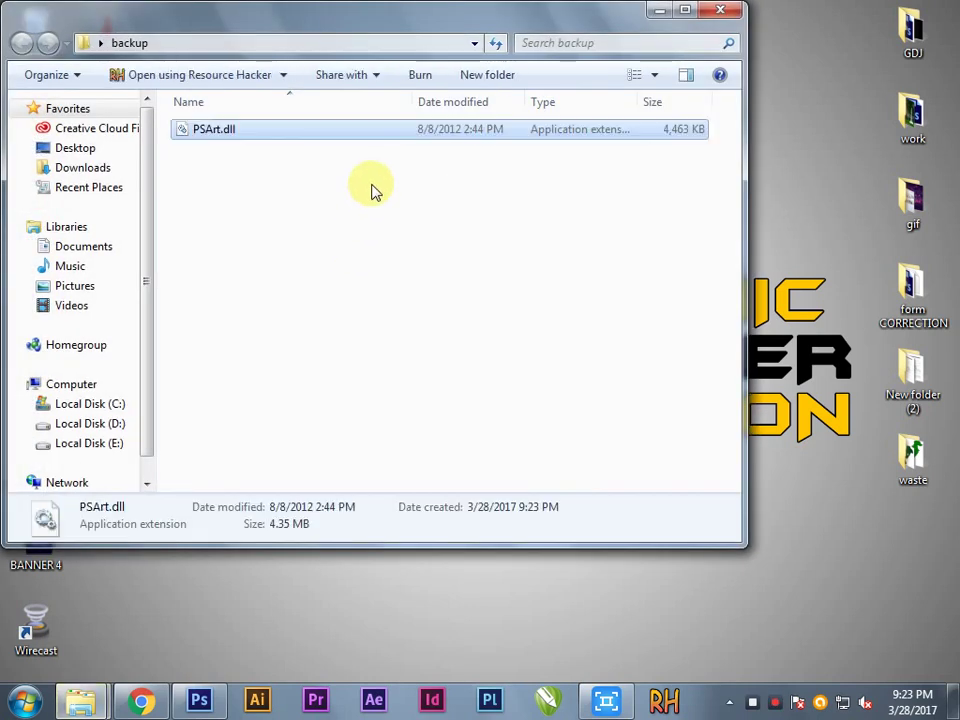
pyautogui.click(340, 142)
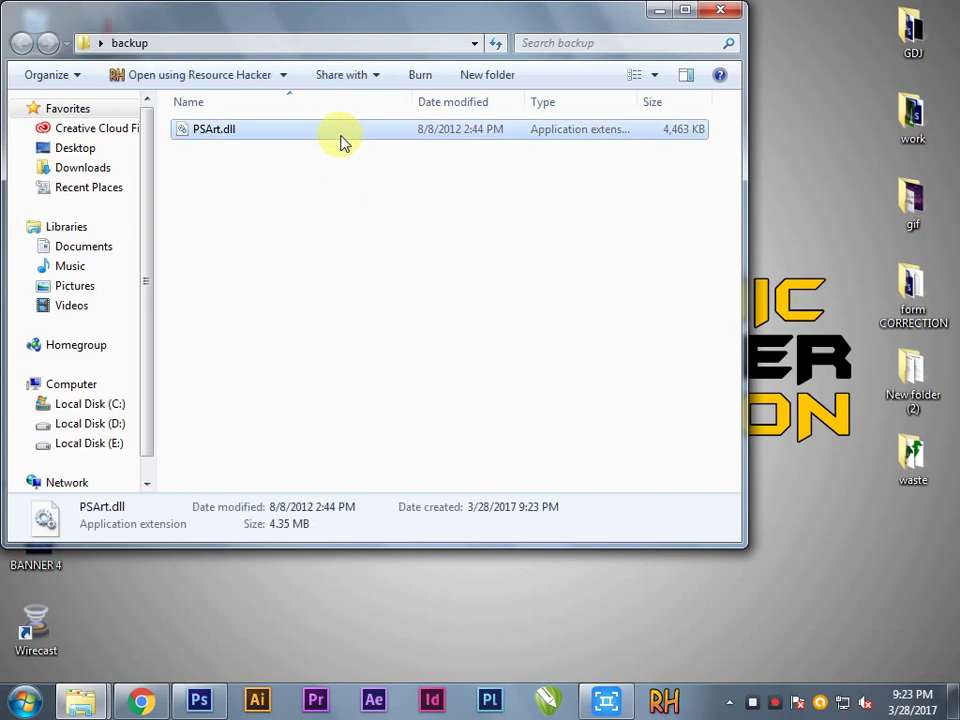
pyautogui.click(720, 10)
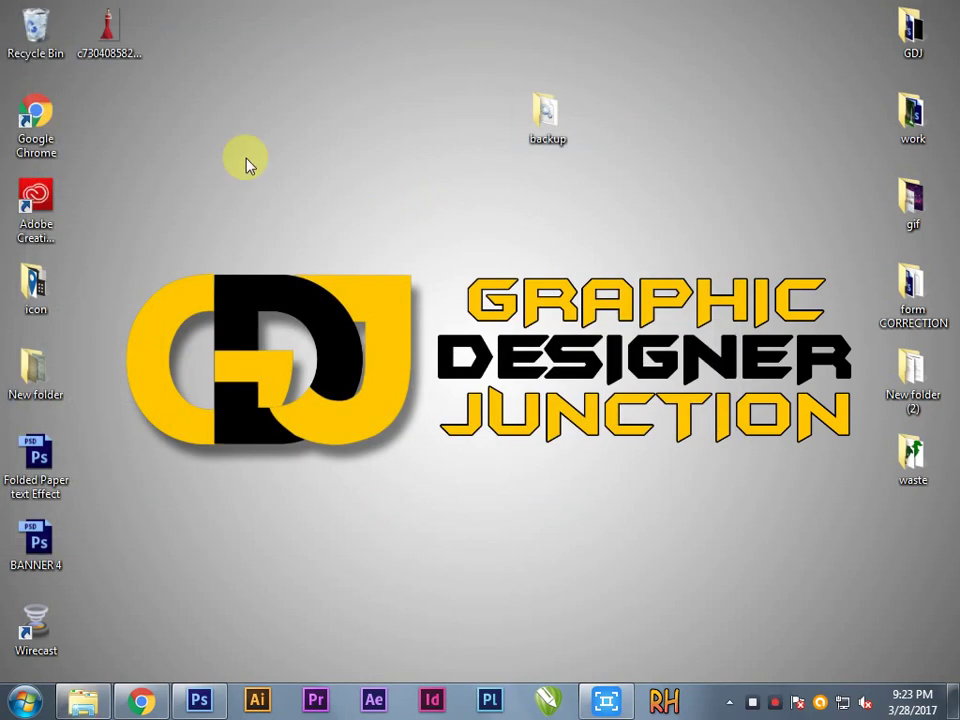
pyautogui.hotkey('ctrl', 'v')
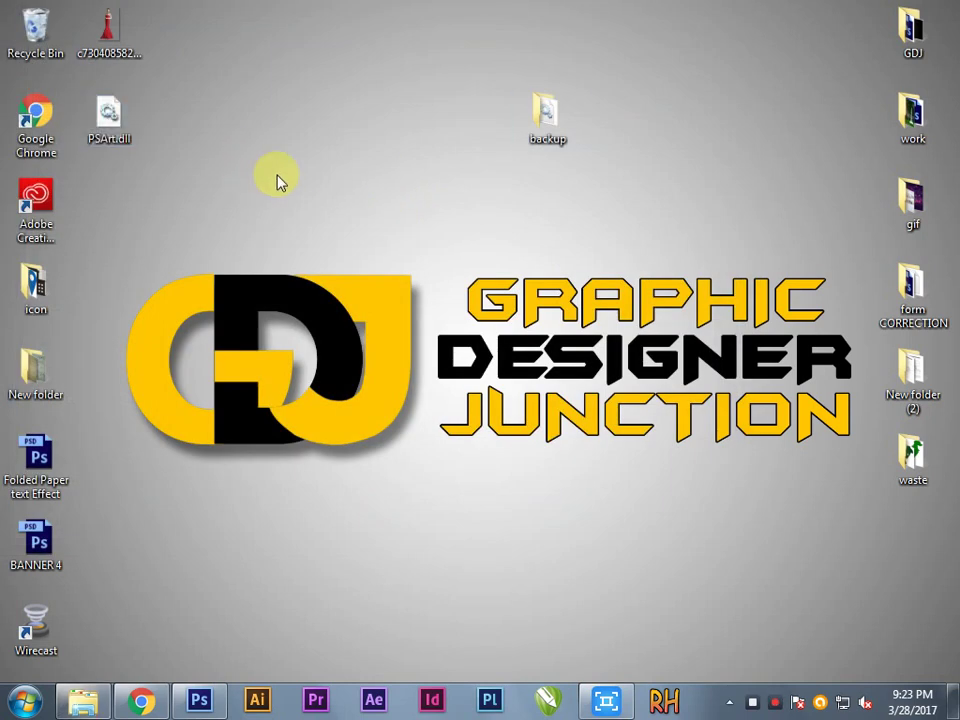
pyautogui.rightClick(268, 122)
pyautogui.click(318, 172)
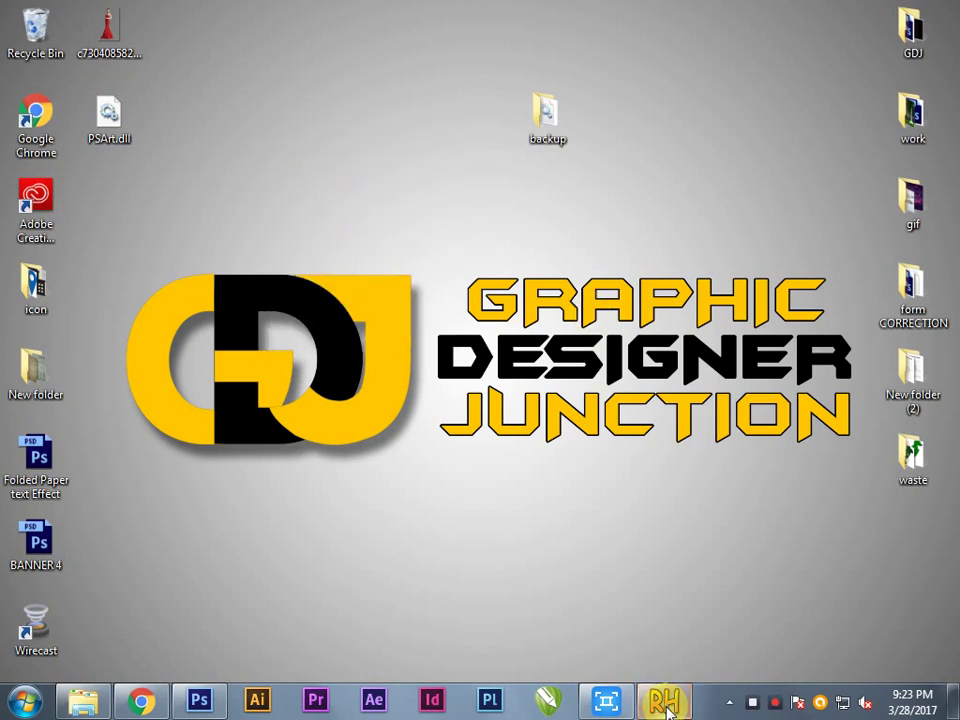
# Step: Load the desktop copy of PSArt.dll in Resource Hacker and close the empty untitled window
pyautogui.click(665, 703)
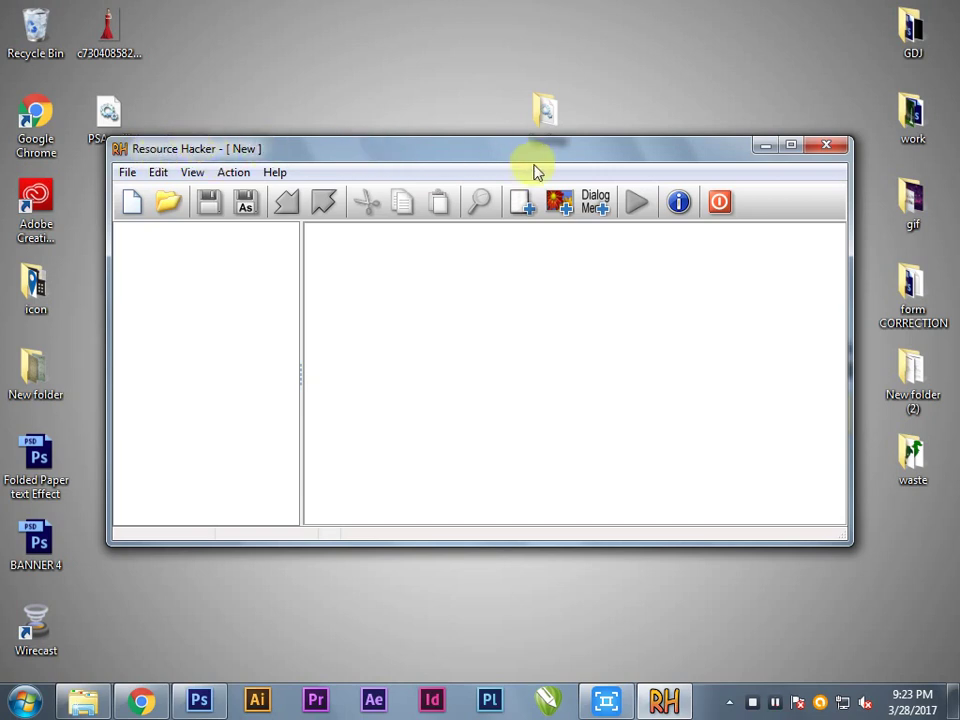
pyautogui.moveTo(514, 150); pyautogui.dragTo(607, 150)
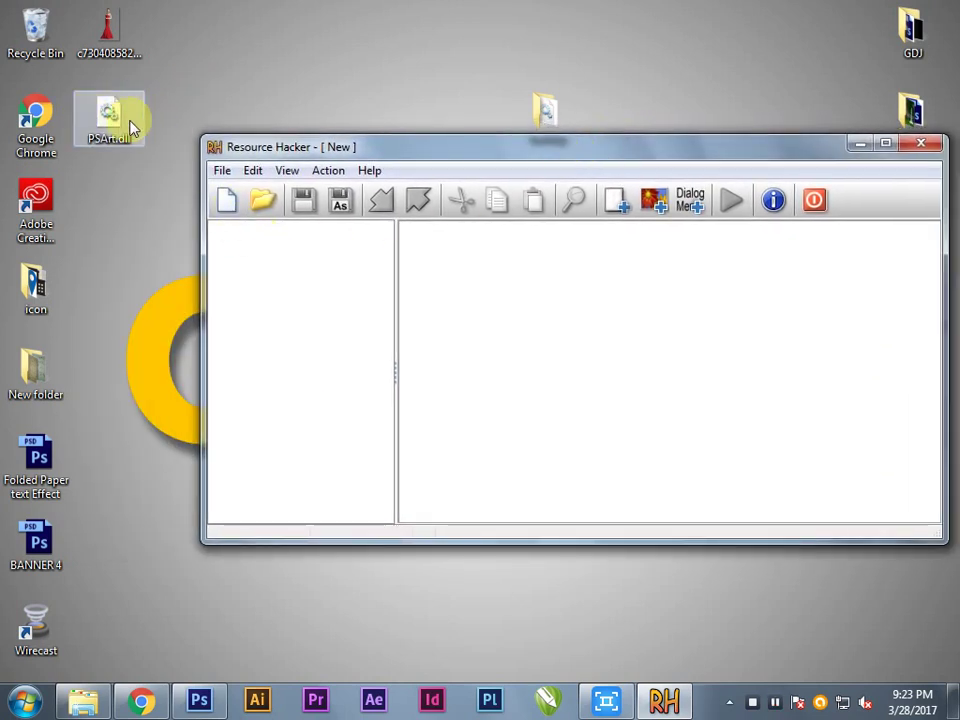
pyautogui.moveTo(105, 122); pyautogui.dragTo(120, 127)
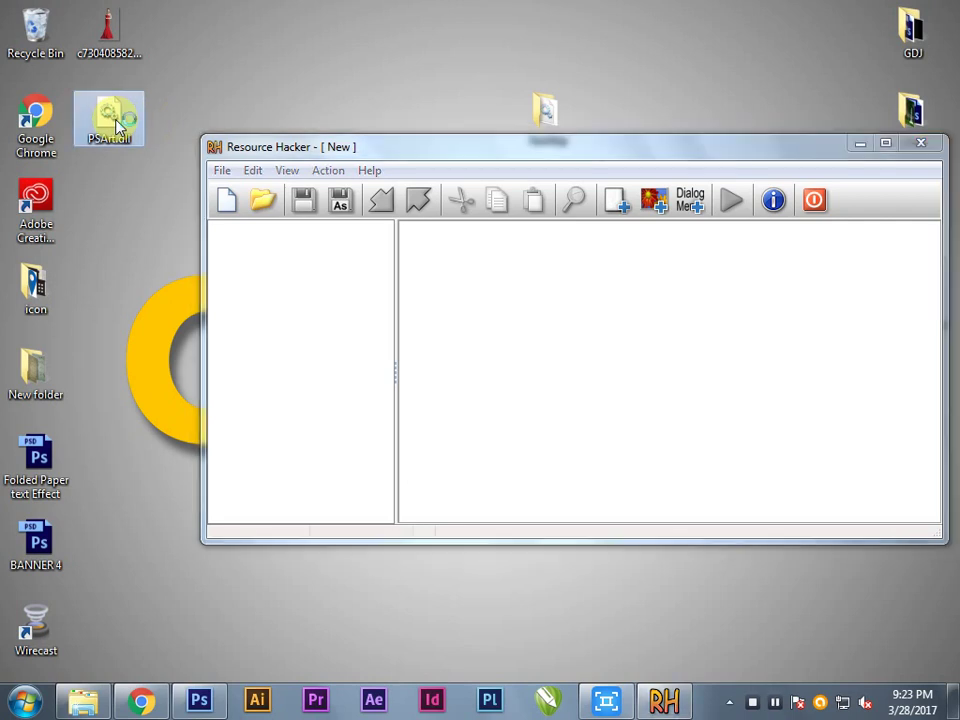
pyautogui.doubleClick(116, 120)
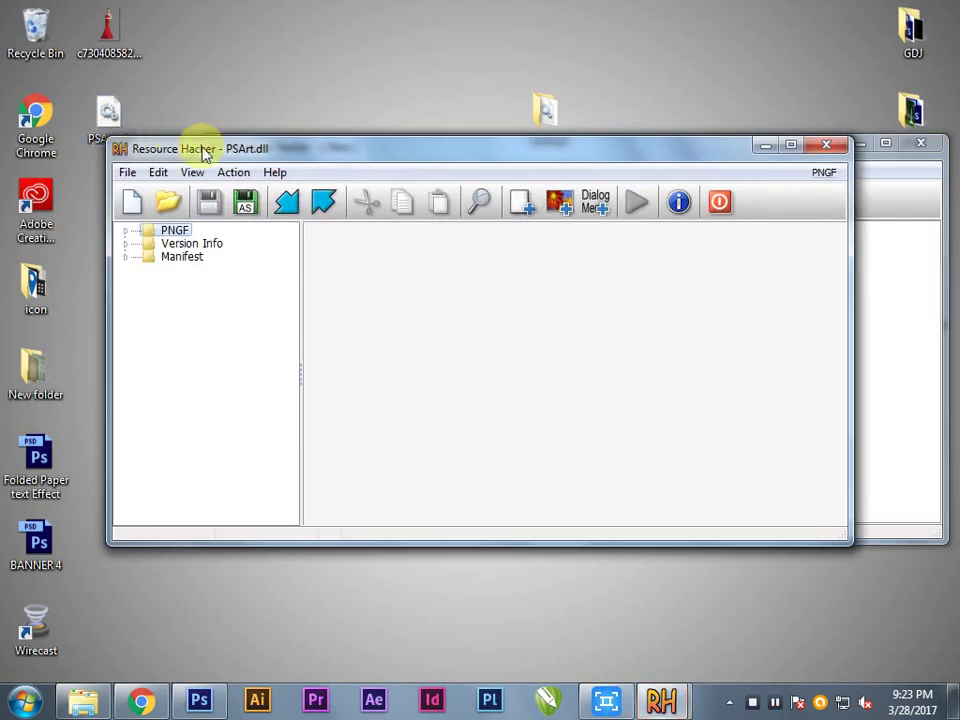
pyautogui.moveTo(343, 154)
pyautogui.mouseDown()
pyautogui.moveTo(446, 267)
pyautogui.moveTo(386, 282)
pyautogui.mouseUp()
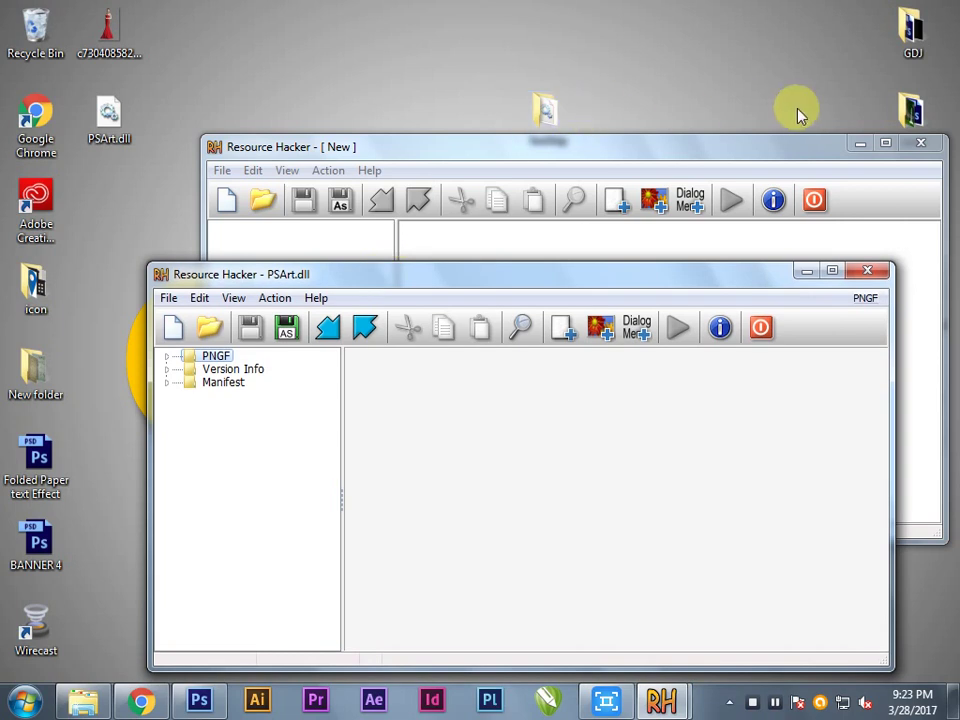
pyautogui.click(921, 143)
pyautogui.moveTo(503, 274); pyautogui.dragTo(552, 154)
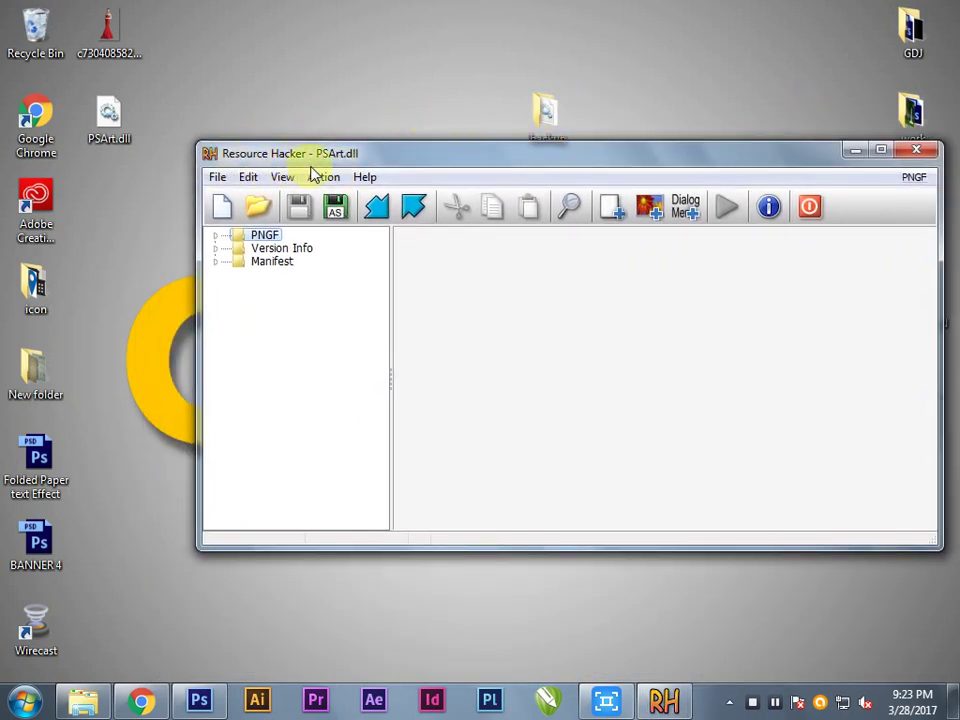
# Step: Expand the PNGF group in a maximized window and preview the sampling icons
pyautogui.doubleClick(240, 237)
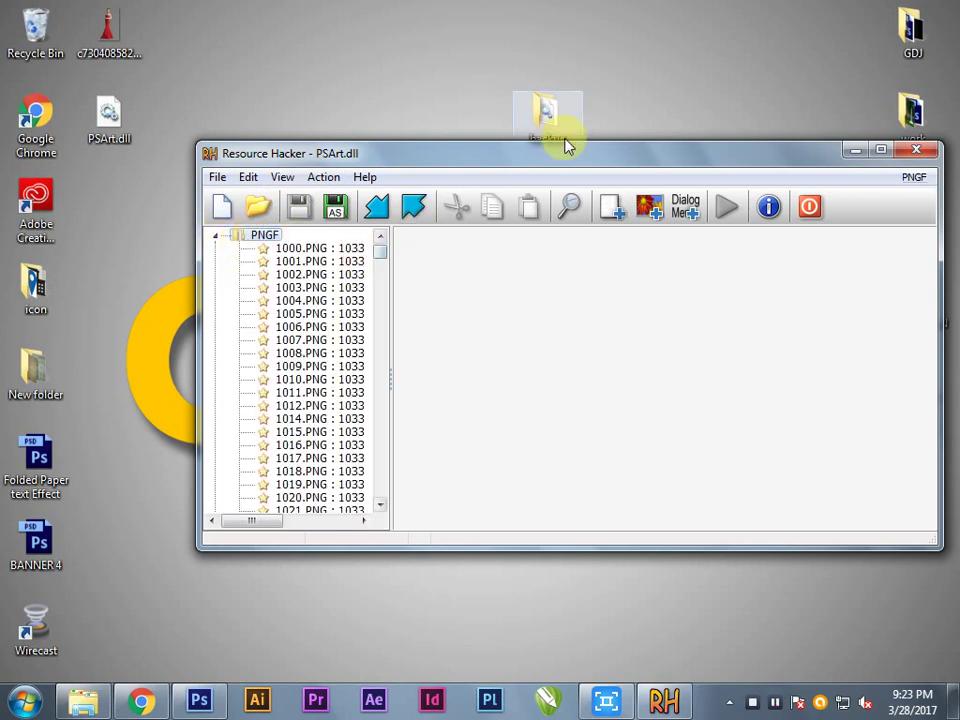
pyautogui.click(880, 151)
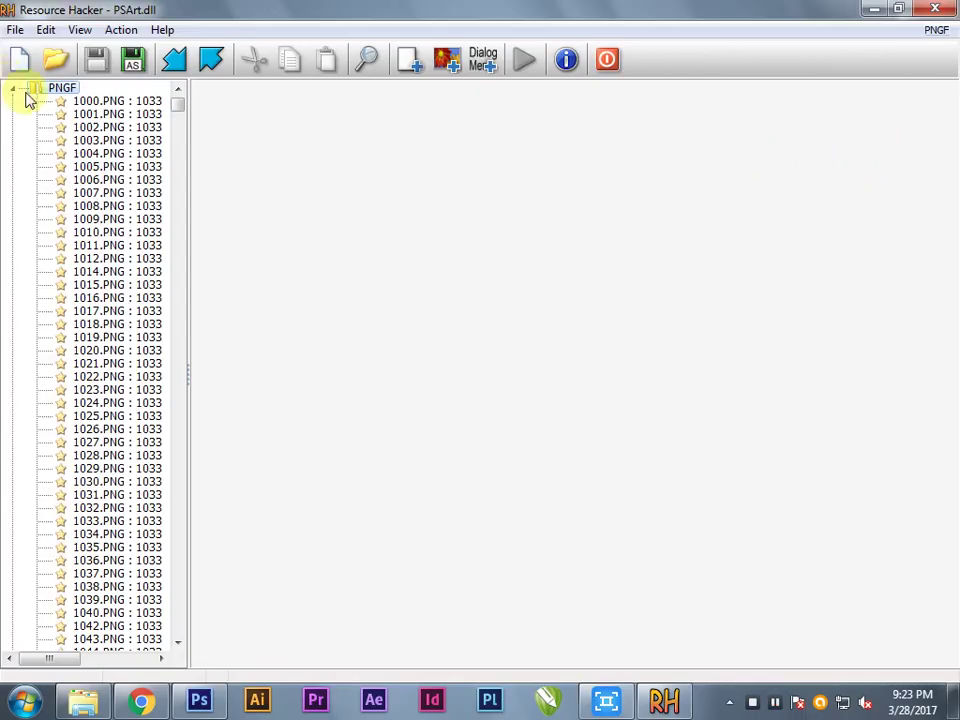
pyautogui.moveTo(178, 110)
pyautogui.mouseDown()
pyautogui.moveTo(176, 240)
pyautogui.moveTo(191, 372)
pyautogui.moveTo(184, 465)
pyautogui.mouseUp()
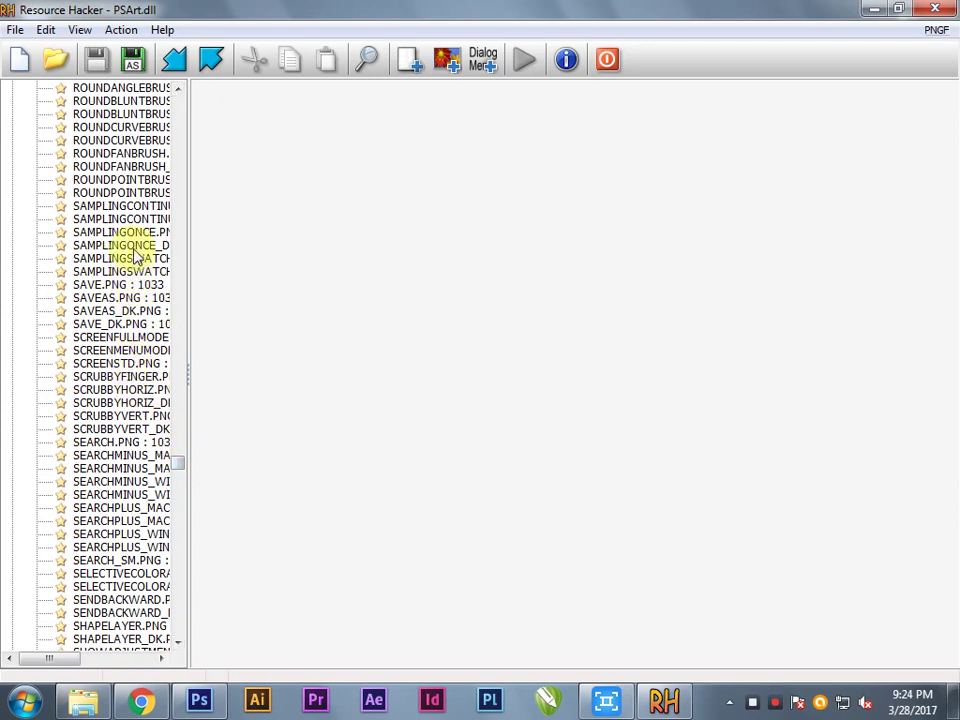
pyautogui.click(130, 207)
pyautogui.click(131, 219)
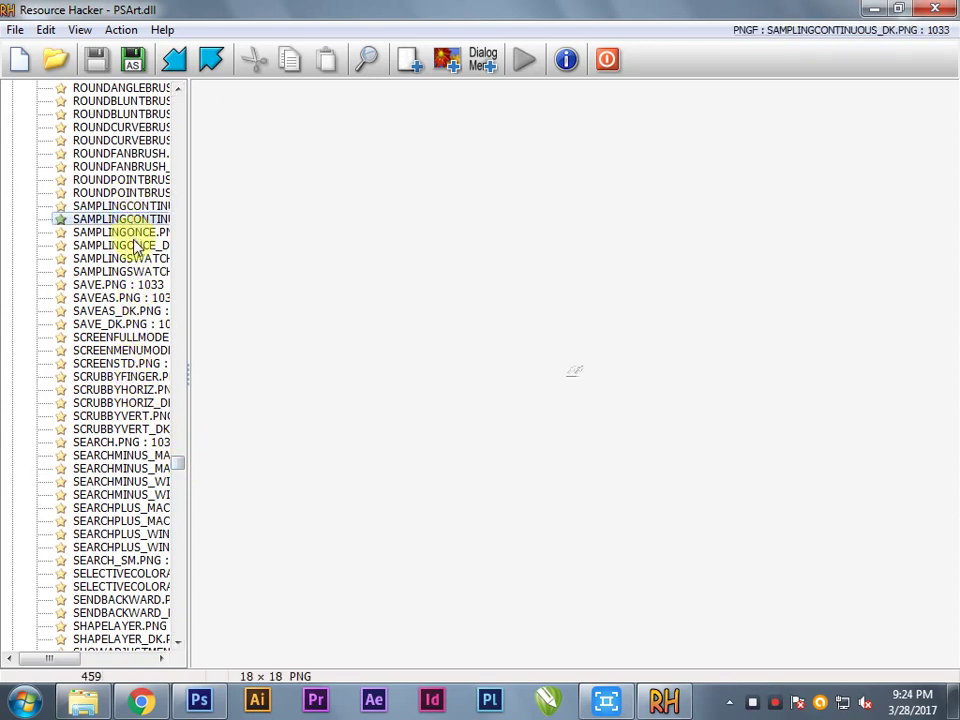
pyautogui.click(132, 245)
# Step: Scroll down to the SPLASH entries and view SPLASHALT.PNG and the splash background
pyautogui.scroll(-1, 117, 495)
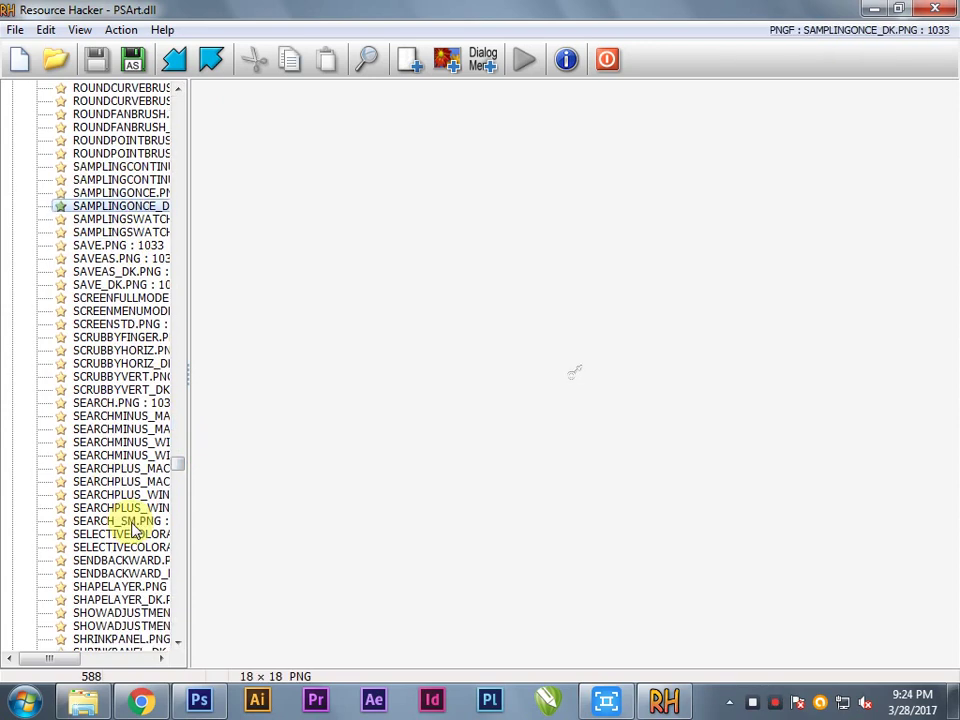
pyautogui.scroll(-3, 120, 505)
pyautogui.scroll(-1, 120, 510)
pyautogui.scroll(-1, 122, 515)
pyautogui.scroll(-2, 120, 505)
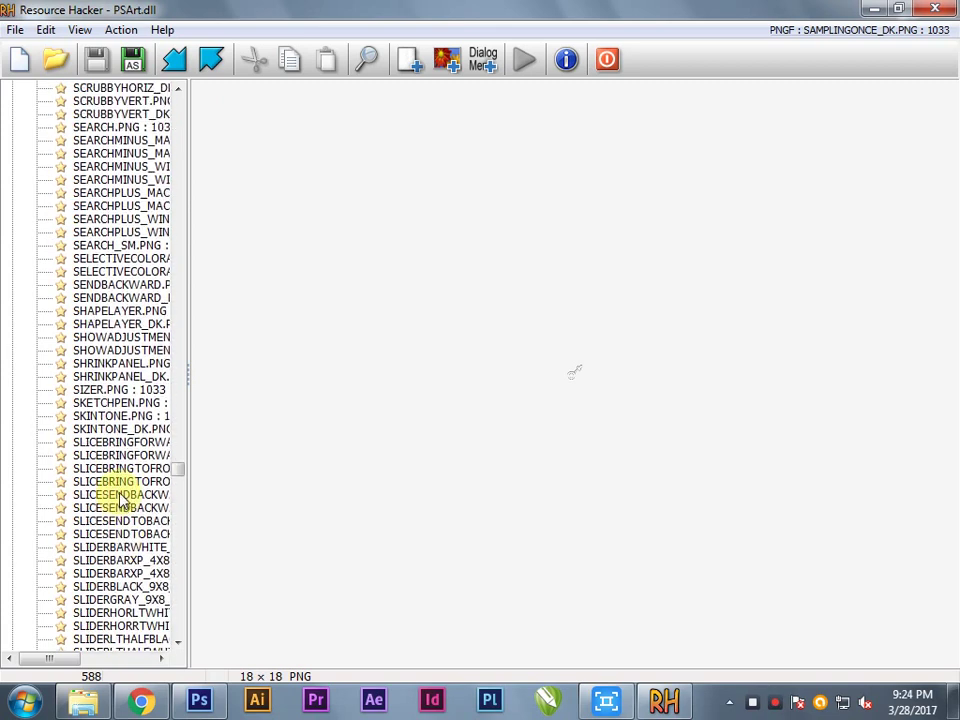
pyautogui.scroll(-2, 118, 489)
pyautogui.scroll(-2, 115, 476)
pyautogui.scroll(-3, 120, 480)
pyautogui.scroll(-2, 120, 484)
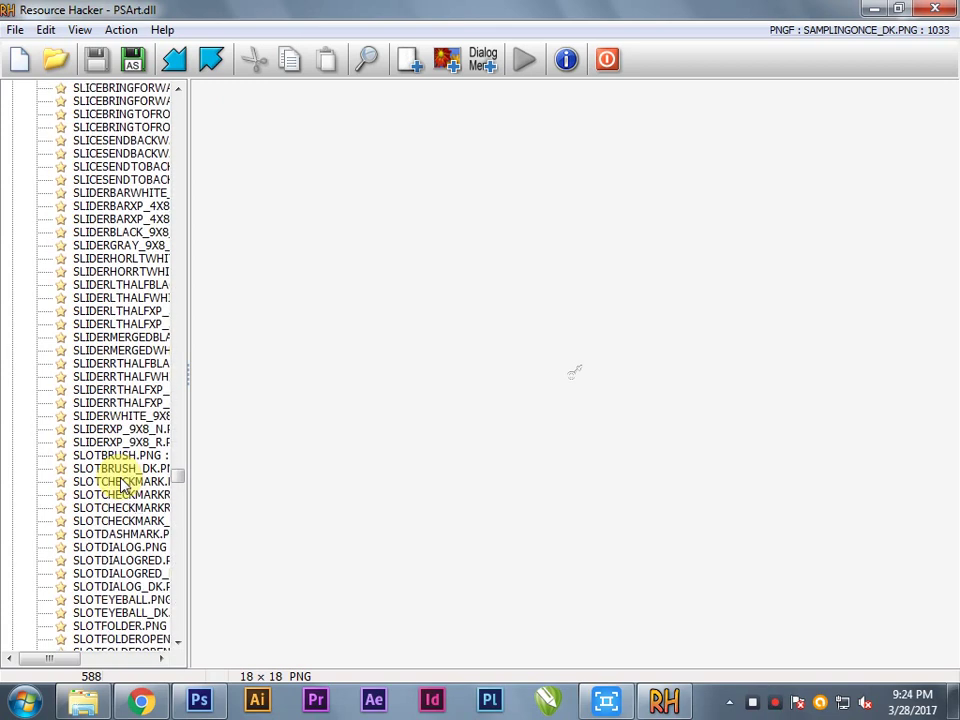
pyautogui.scroll(-3, 120, 484)
pyautogui.scroll(-1, 120, 484)
pyautogui.scroll(-2, 120, 484)
pyautogui.scroll(-5, 120, 484)
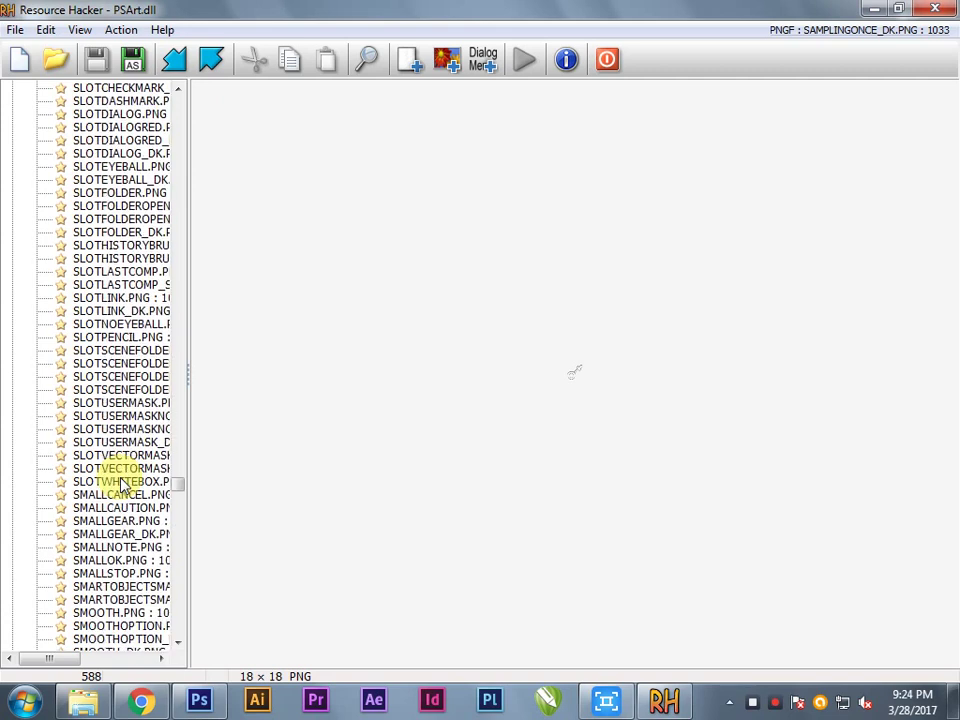
pyautogui.scroll(-2, 120, 484)
pyautogui.scroll(-4, 120, 484)
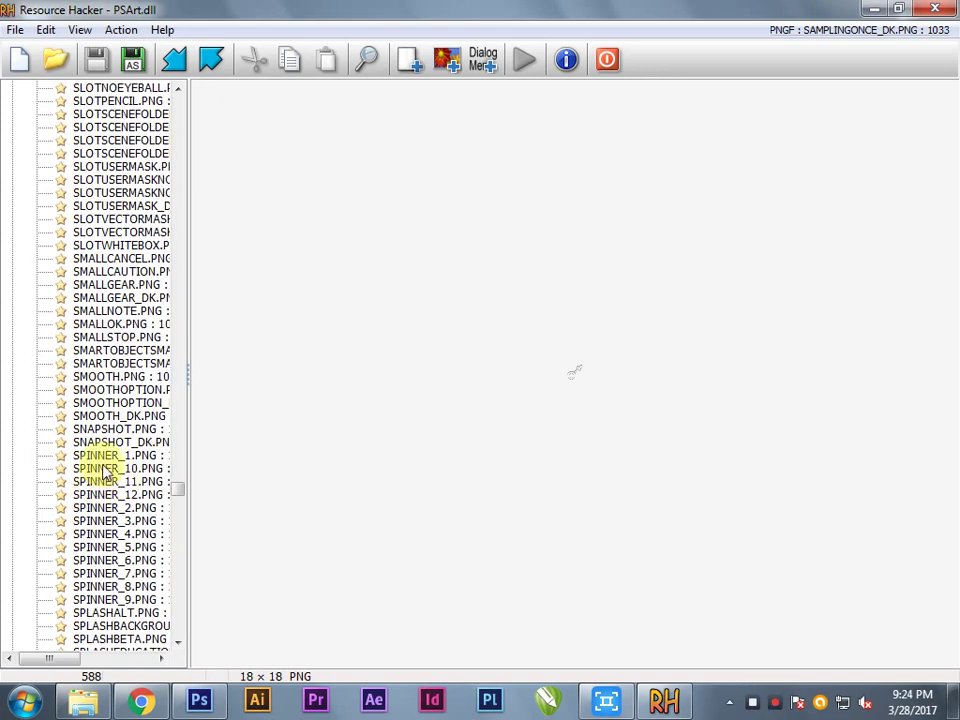
pyautogui.scroll(-3, 110, 505)
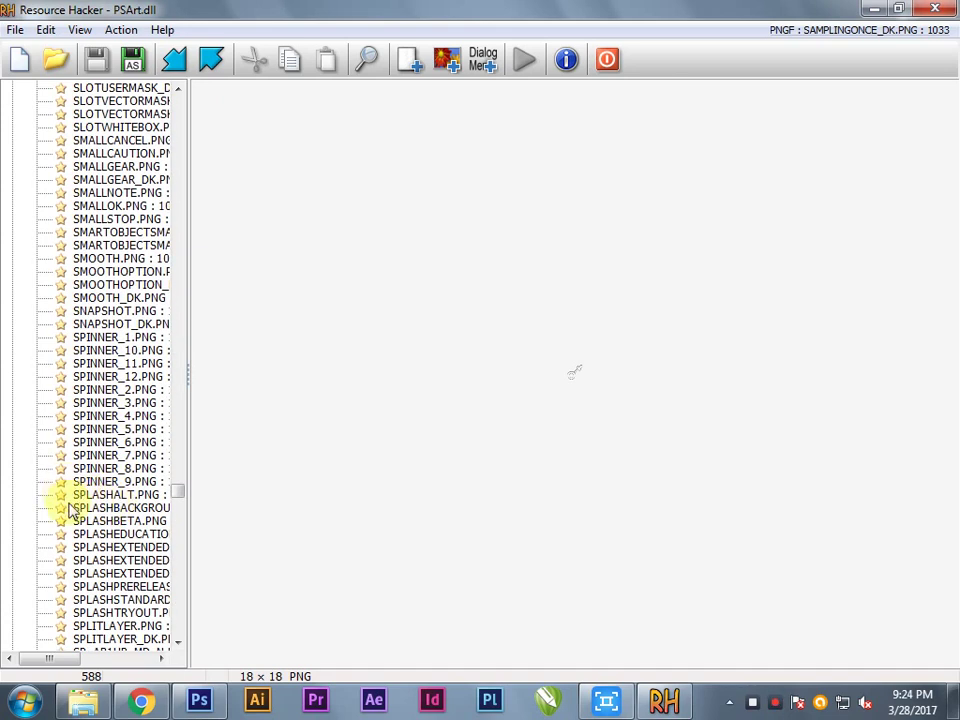
pyautogui.click(112, 495)
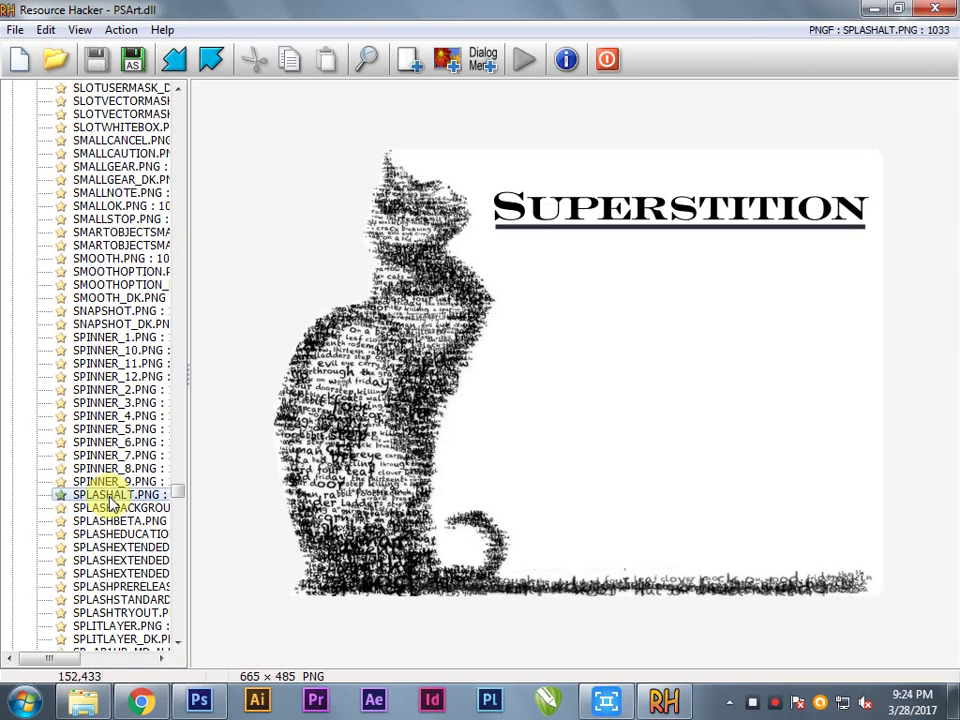
pyautogui.press('Down')
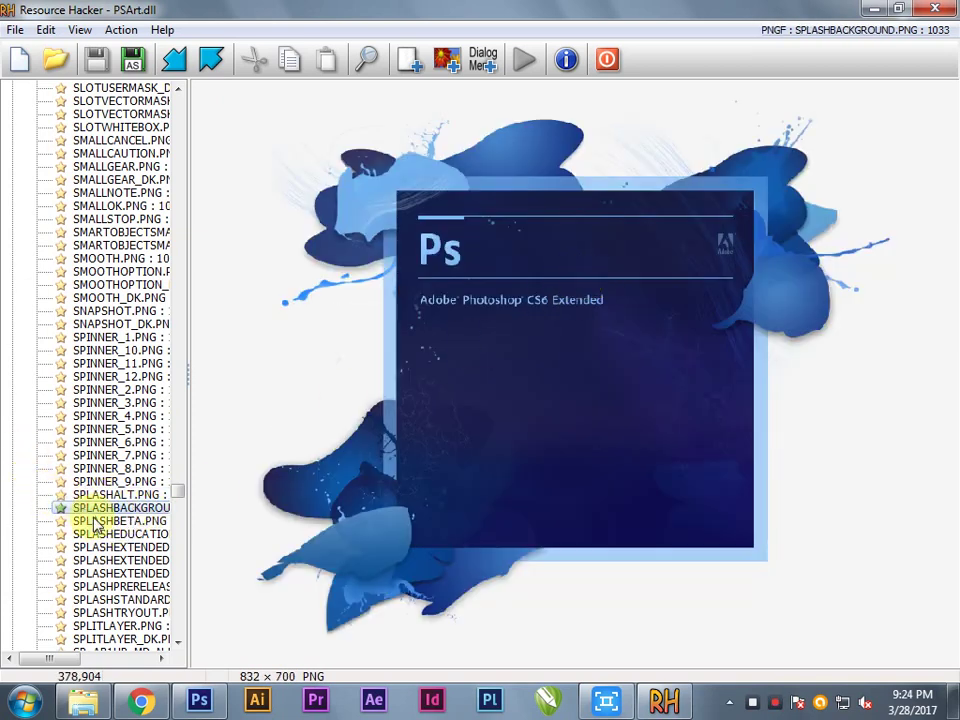
# Step: Compare the other splash images, ending on the 832 × 700 SPLASHBACKGROUND.PNG
pyautogui.click(102, 521)
pyautogui.click(101, 547)
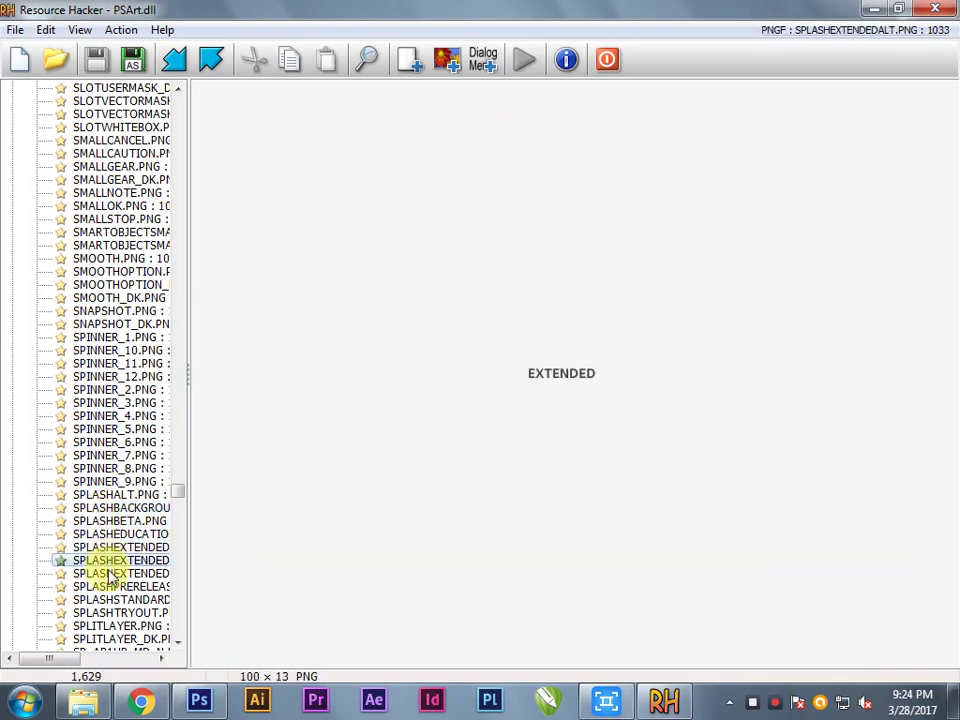
pyautogui.click(108, 573)
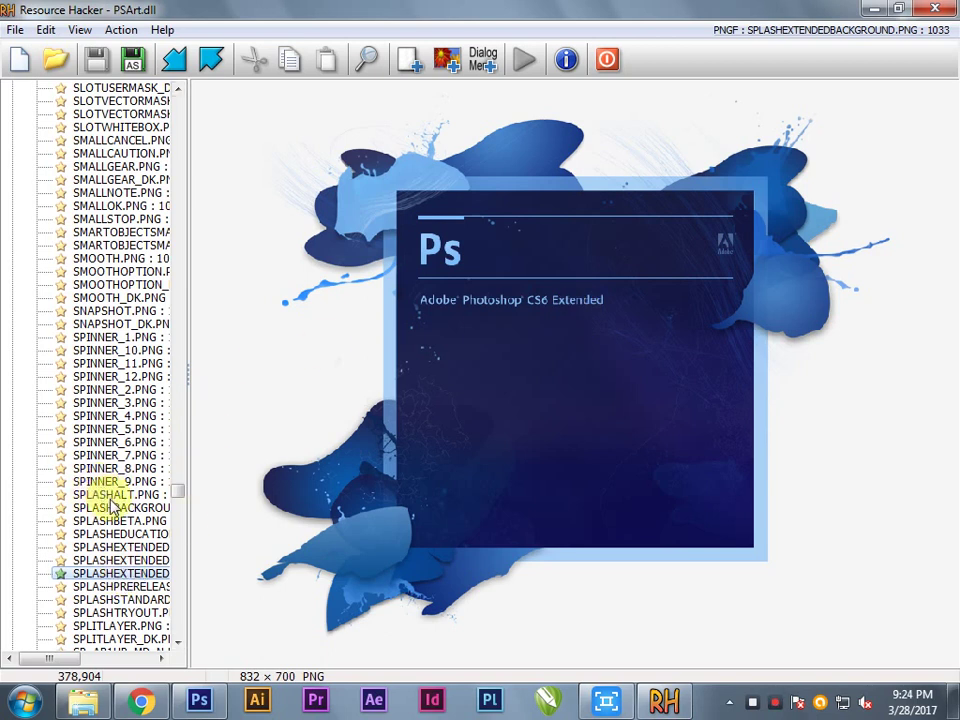
pyautogui.click(115, 509)
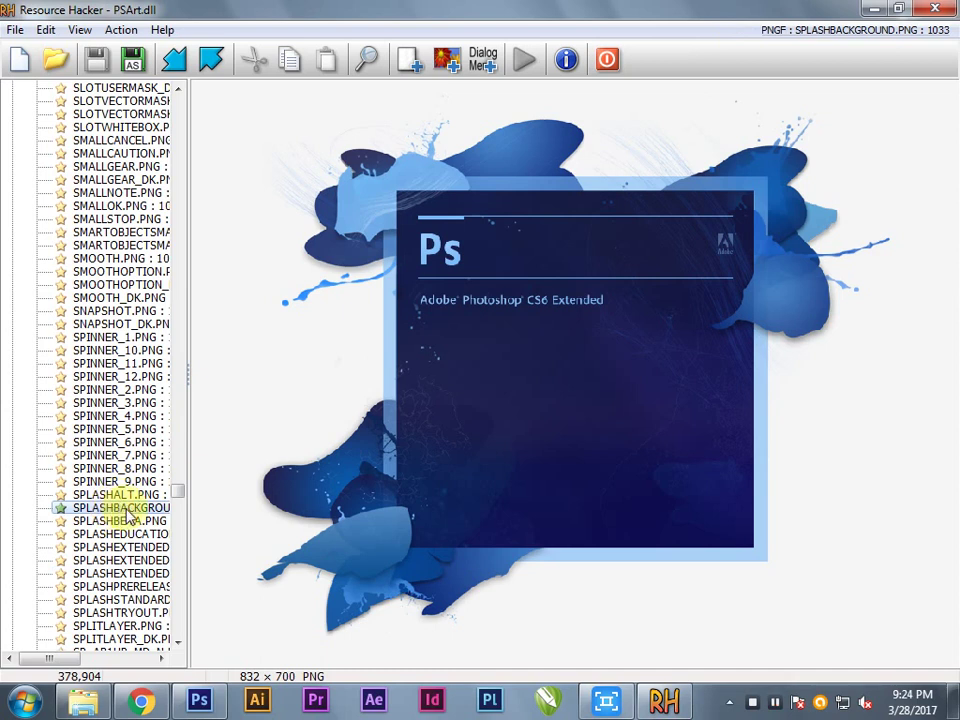
pyautogui.click(120, 573)
pyautogui.click(125, 547)
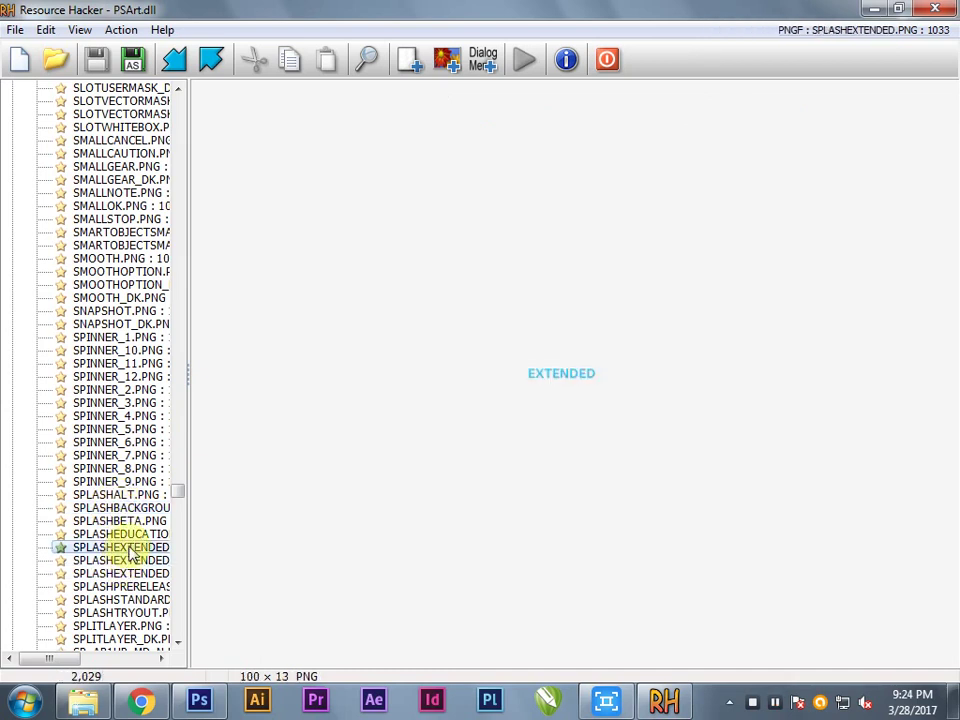
pyautogui.click(128, 521)
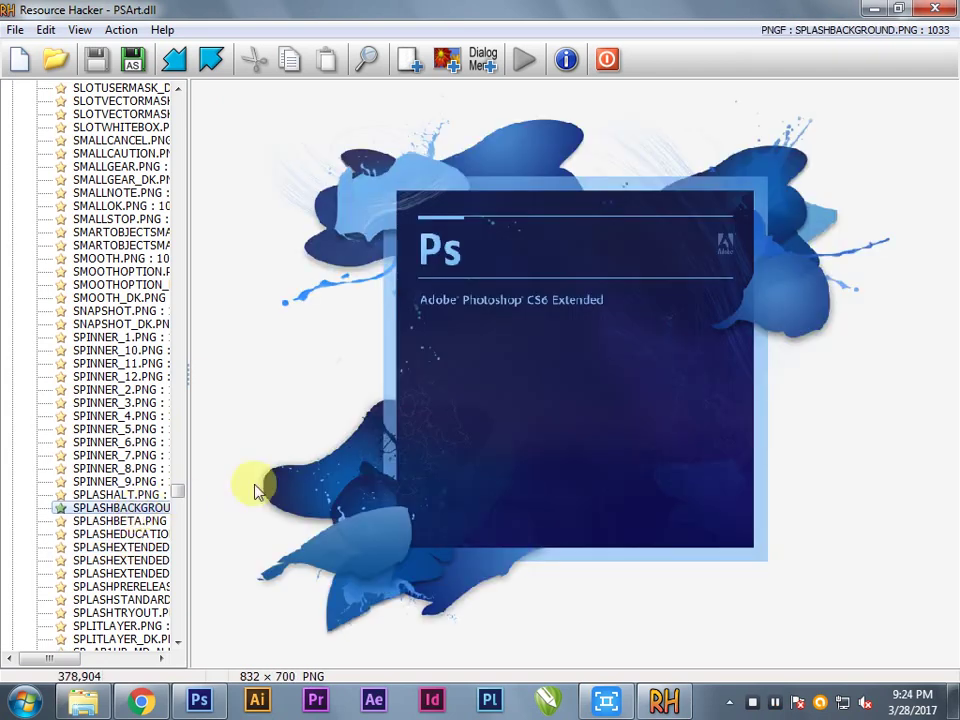
# Step: Export the SPLASHBACKGROUND.PNG resource to the Desktop as splash.png
pyautogui.rightClick(481, 298)
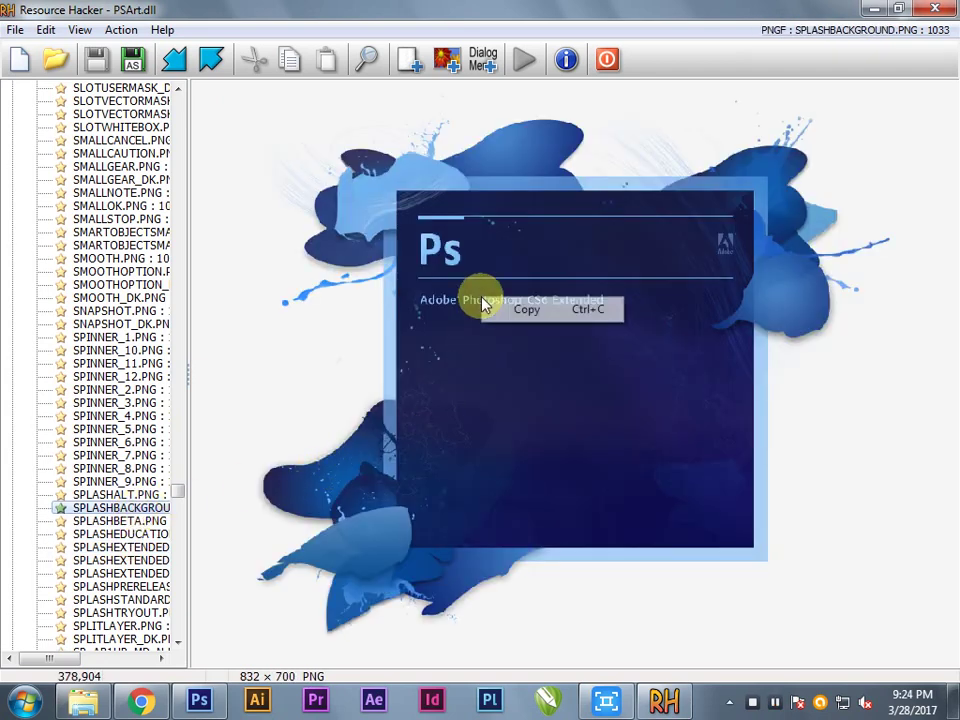
pyautogui.rightClick(121, 512)
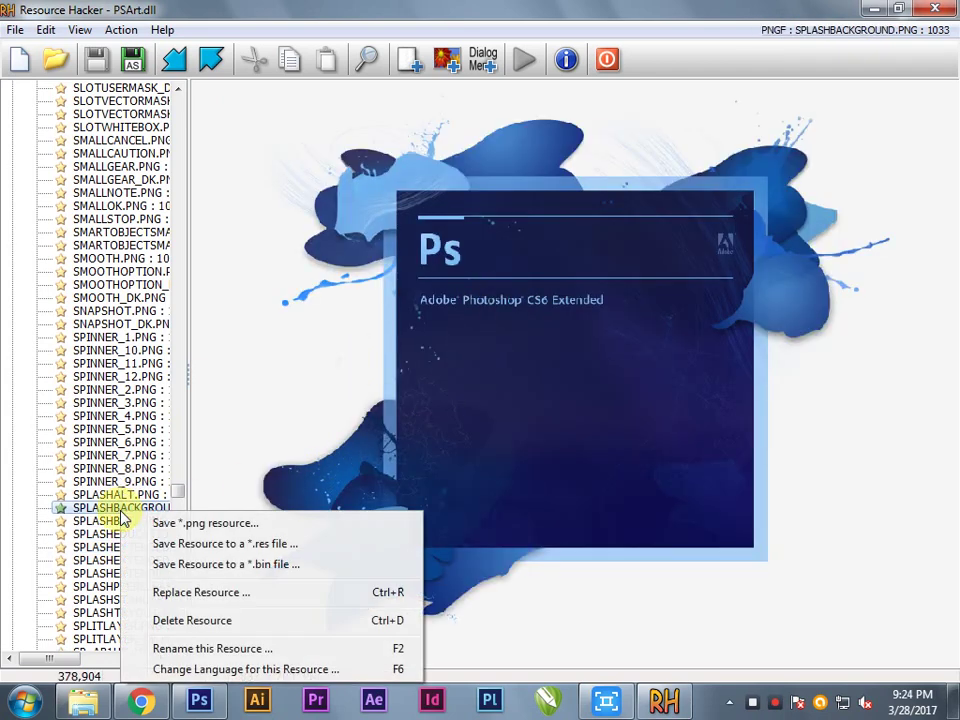
pyautogui.click(220, 527)
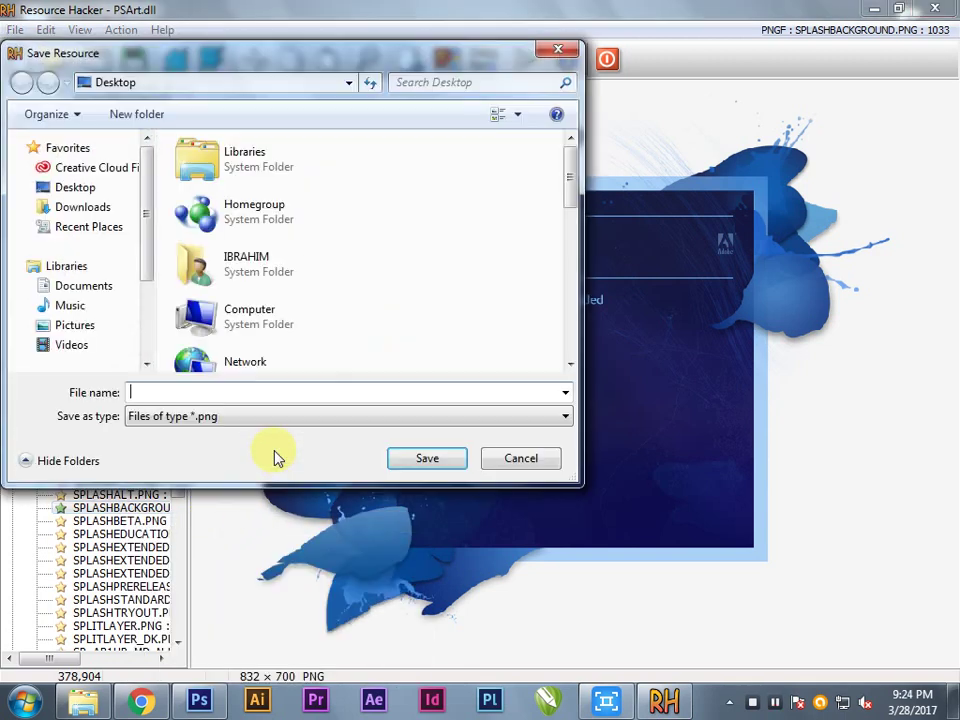
pyautogui.click(75, 190)
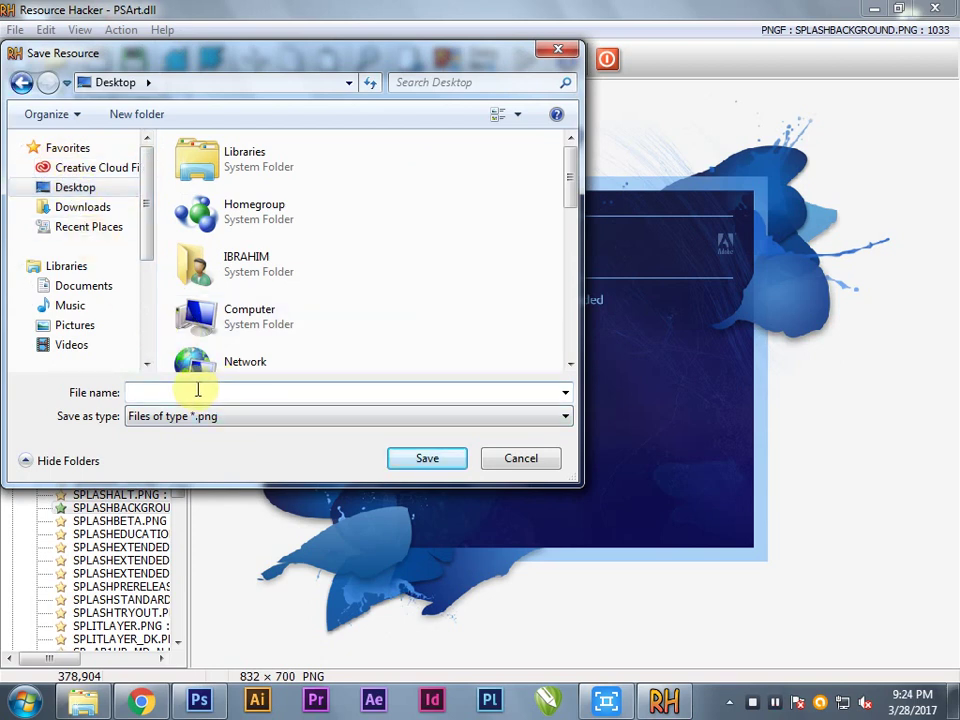
pyautogui.click(198, 391)
pyautogui.write('splash')
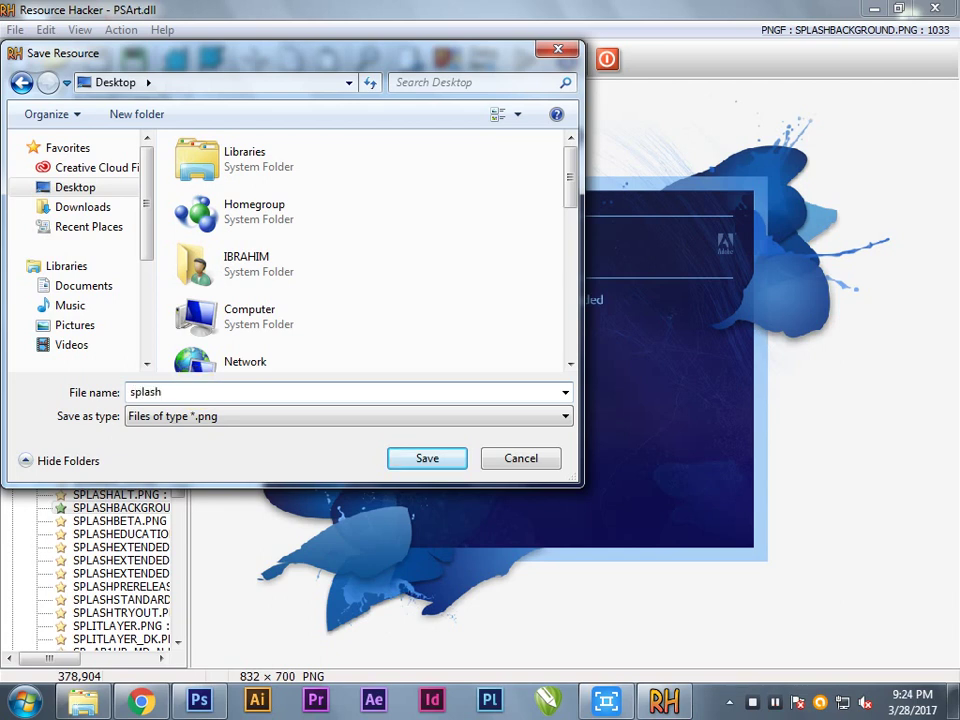
pyautogui.press('Return')
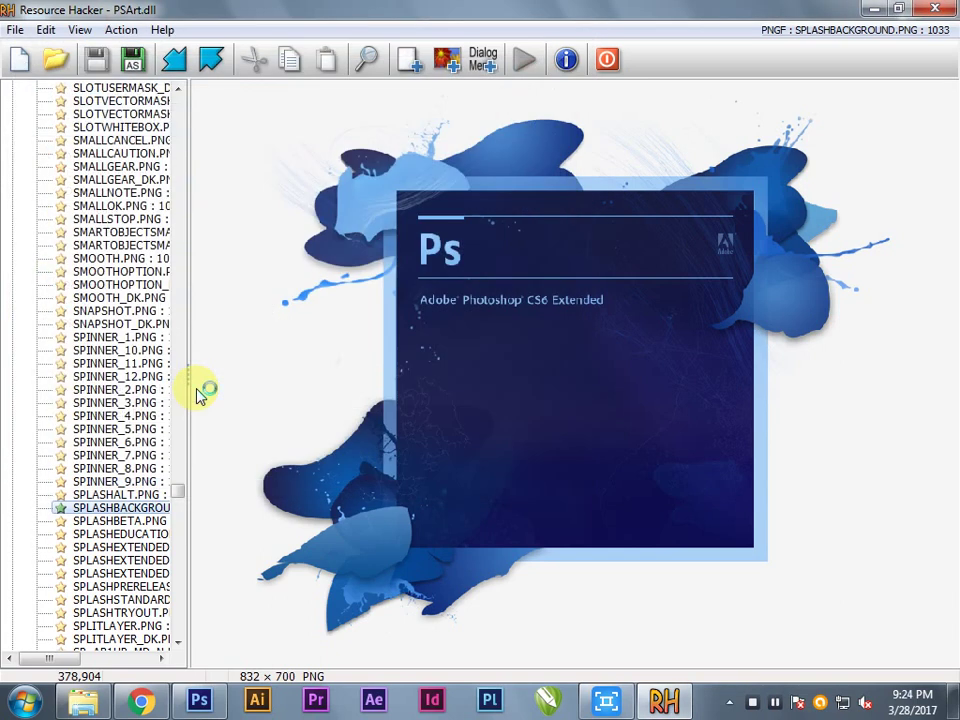
# Step: Minimize Resource Hacker and preview the exported splash image in Photo Viewer
pyautogui.click(876, 9)
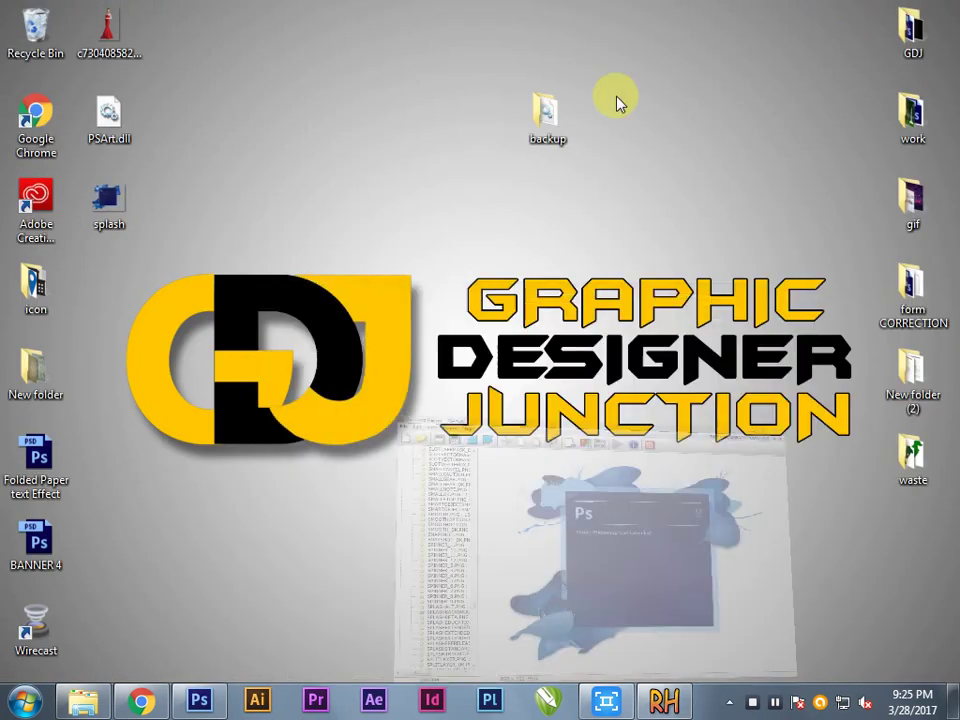
pyautogui.rightClick(279, 190)
pyautogui.click(336, 236)
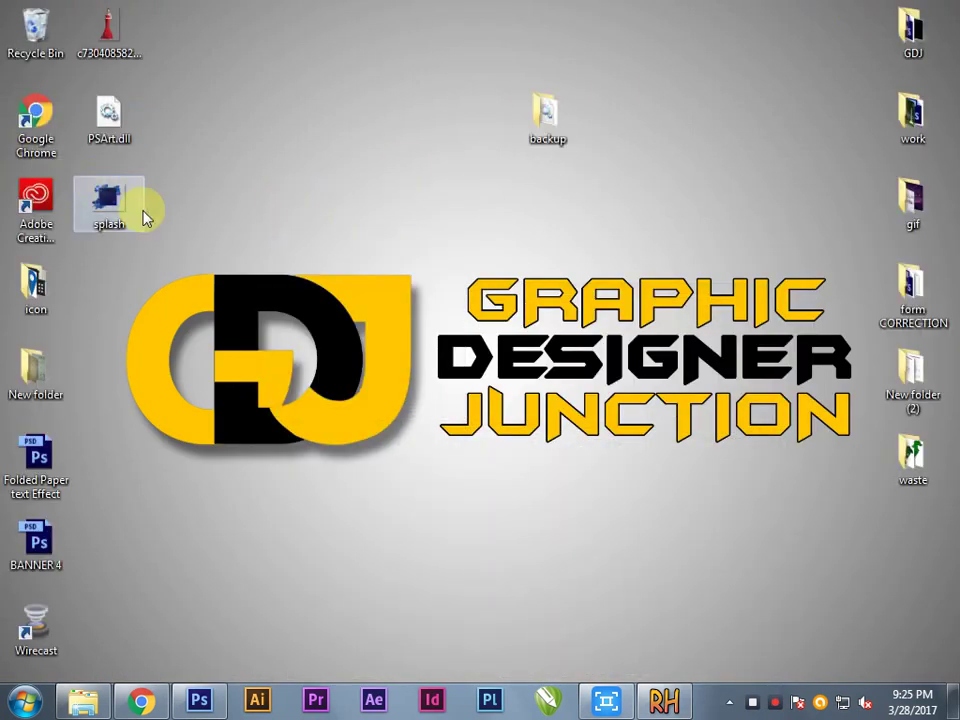
pyautogui.click(112, 200)
pyautogui.doubleClick(113, 200)
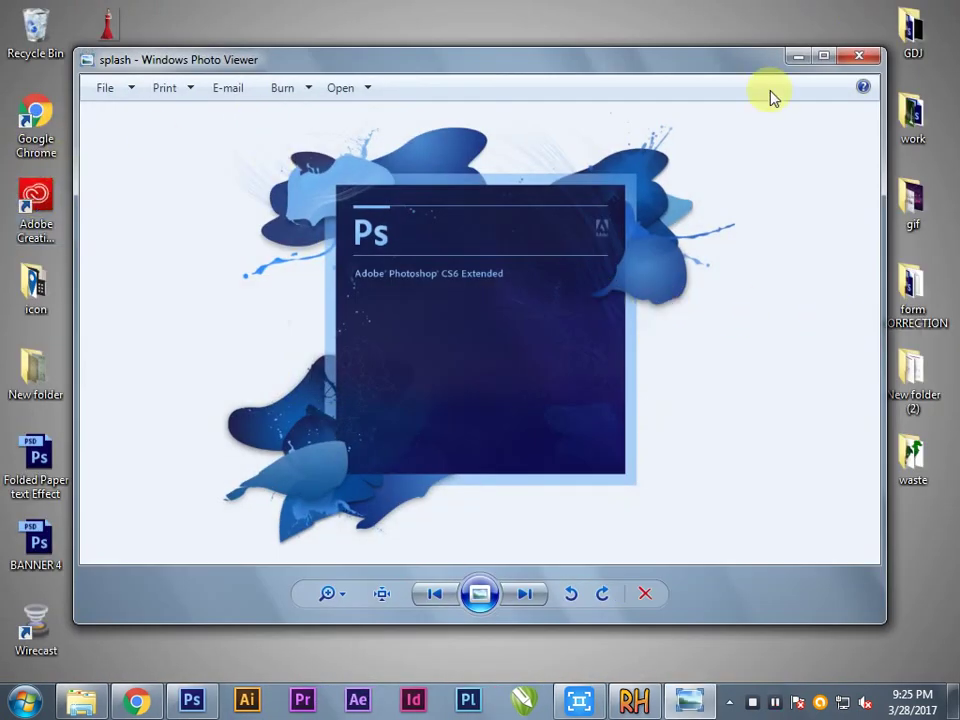
pyautogui.click(857, 56)
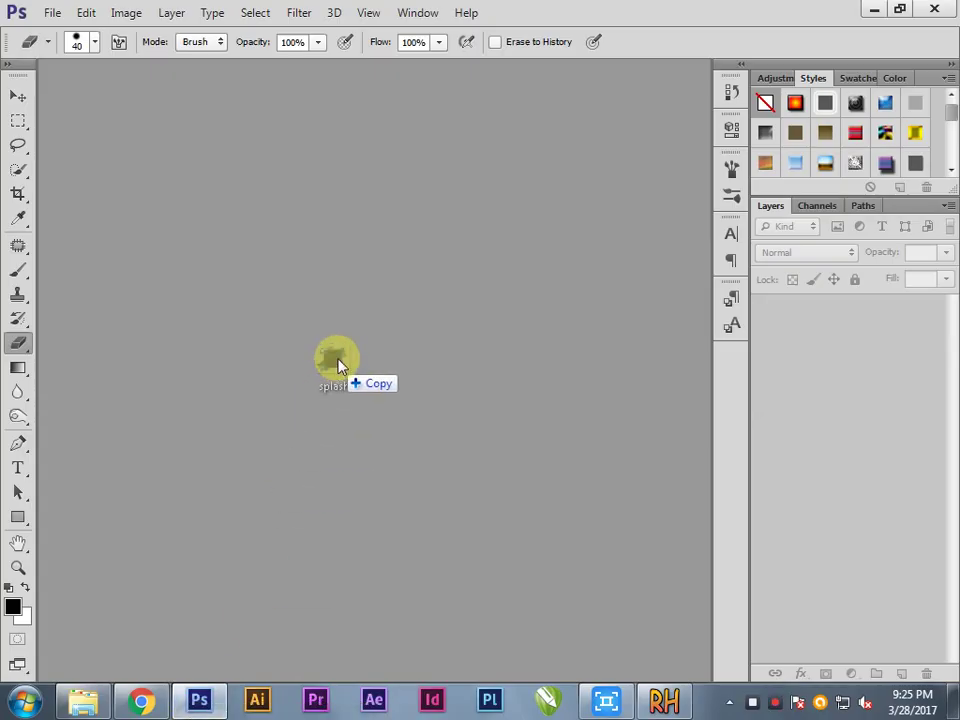
# Step: Open splash.png in Photoshop CS6 and select the Move tool
pyautogui.moveTo(195, 700); pyautogui.dragTo(345, 332)
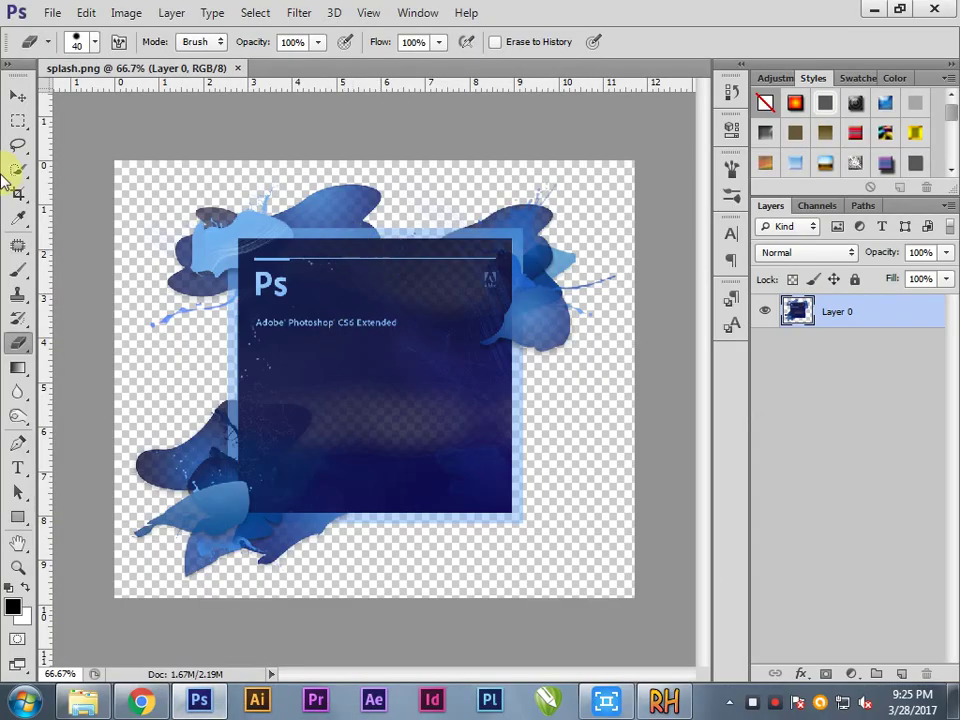
pyautogui.click(17, 100)
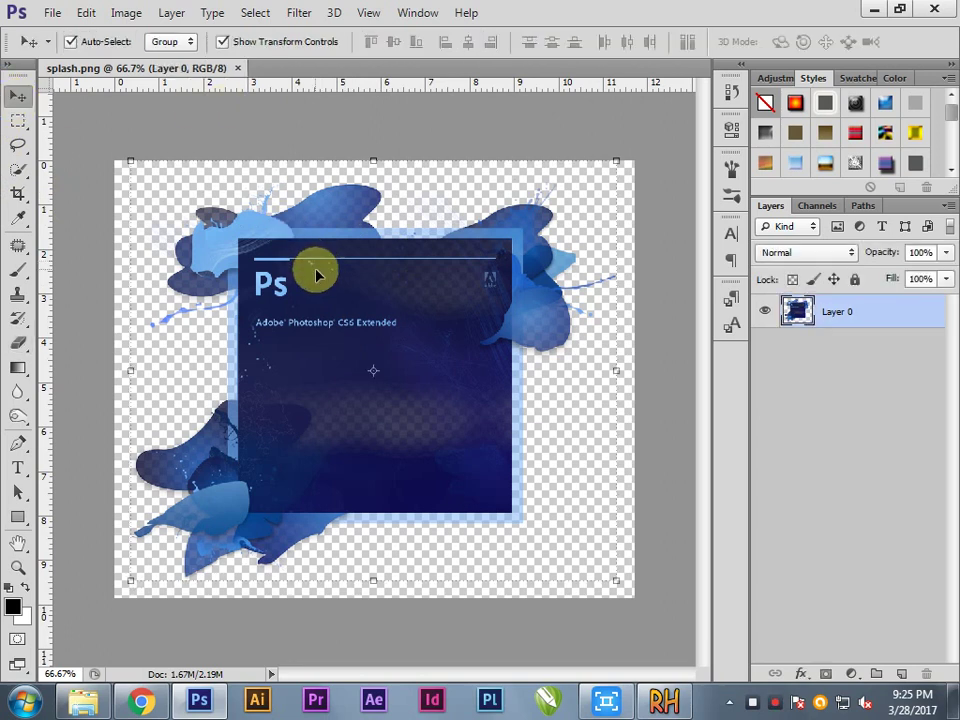
pyautogui.click(128, 12)
pyautogui.moveTo(155, 60)
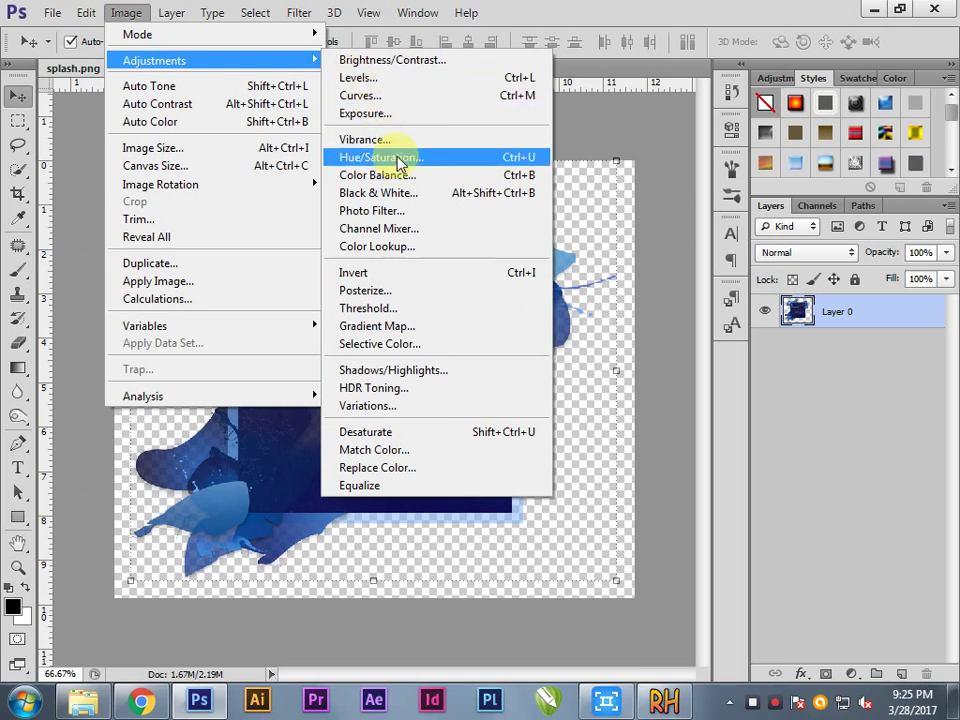
# Step: Apply Hue/Saturation with Hue -103, Saturation +22 and Lightness -1
pyautogui.click(398, 158)
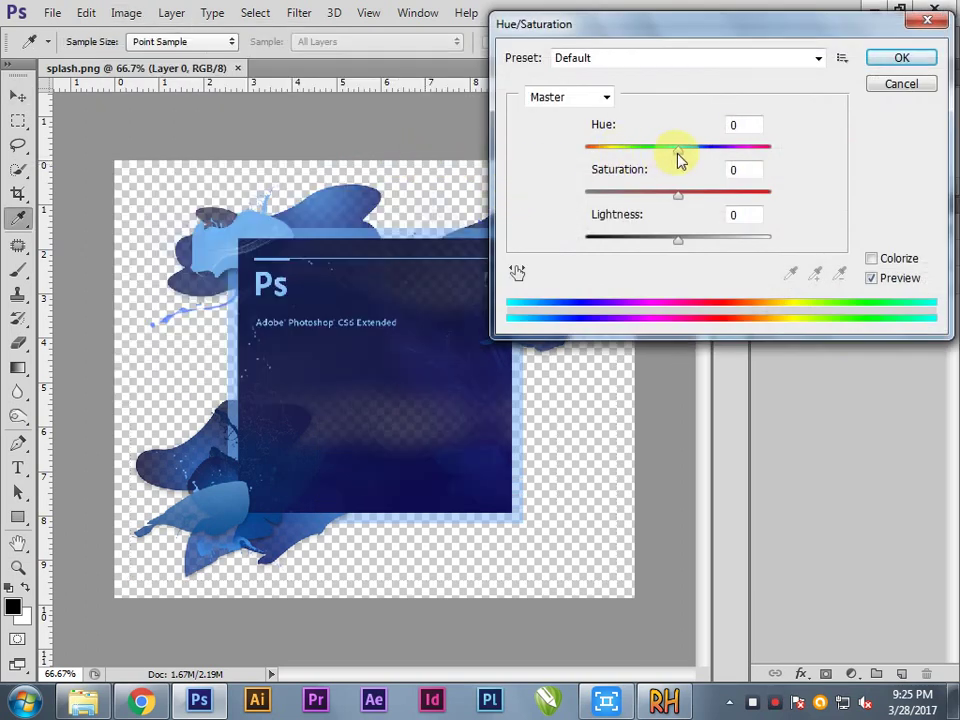
pyautogui.moveTo(678, 160)
pyautogui.mouseDown()
pyautogui.moveTo(611, 168)
pyautogui.moveTo(621, 168)
pyautogui.mouseUp()
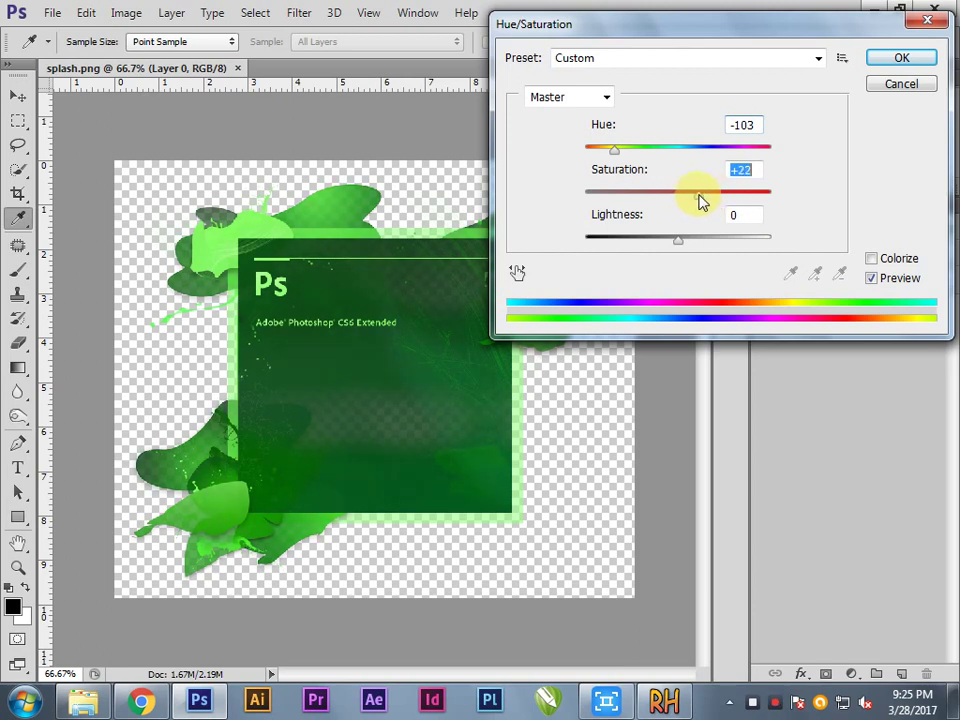
pyautogui.press('Tab')
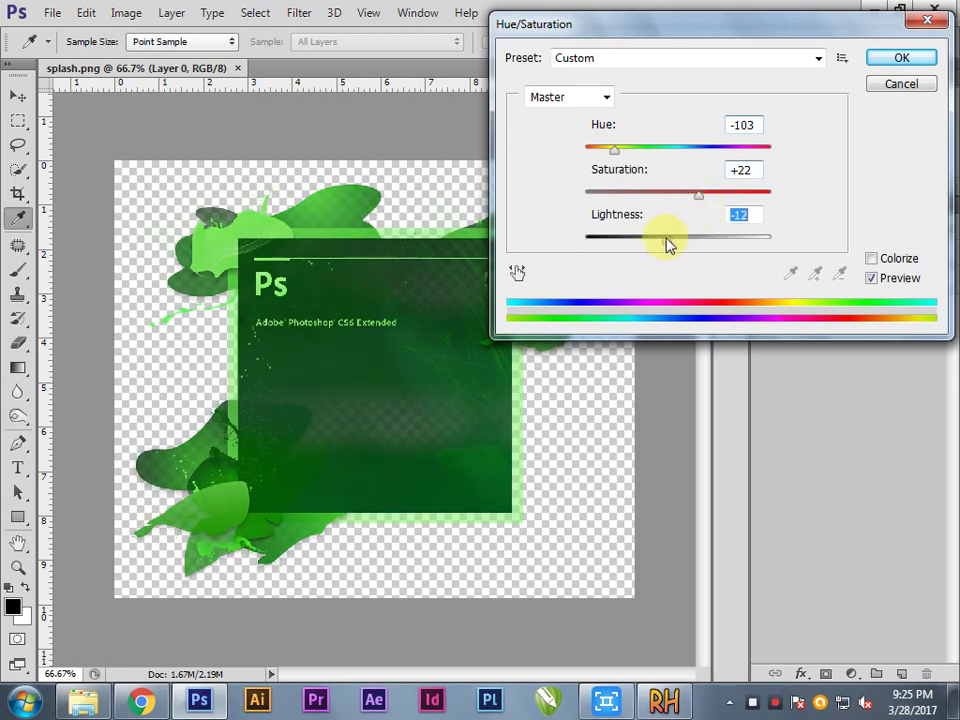
pyautogui.moveTo(678, 243); pyautogui.dragTo(677, 243)
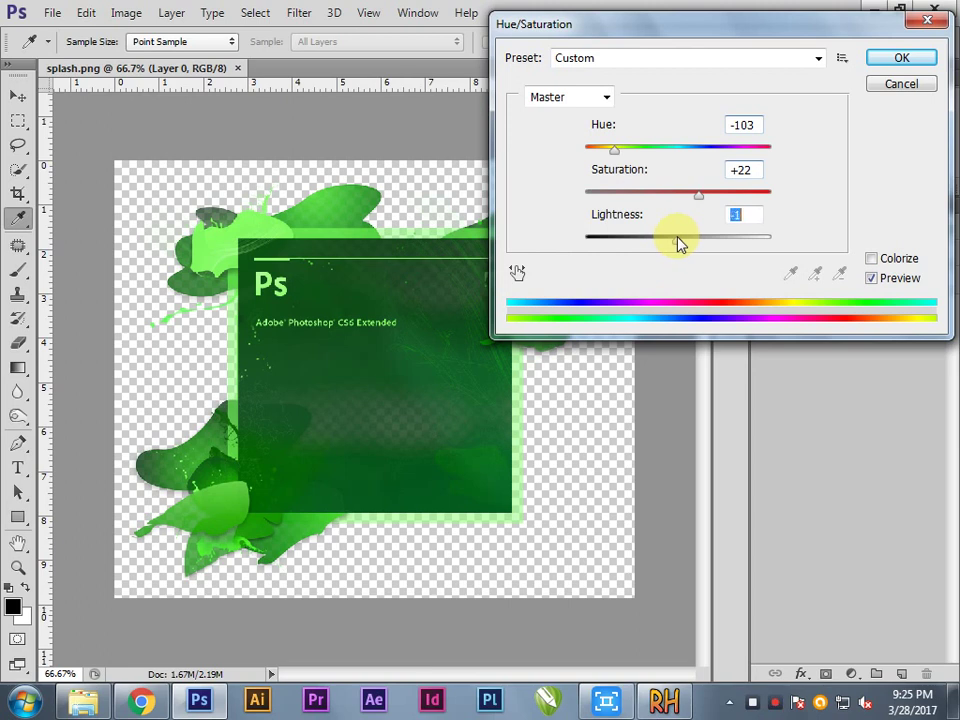
pyautogui.click(900, 58)
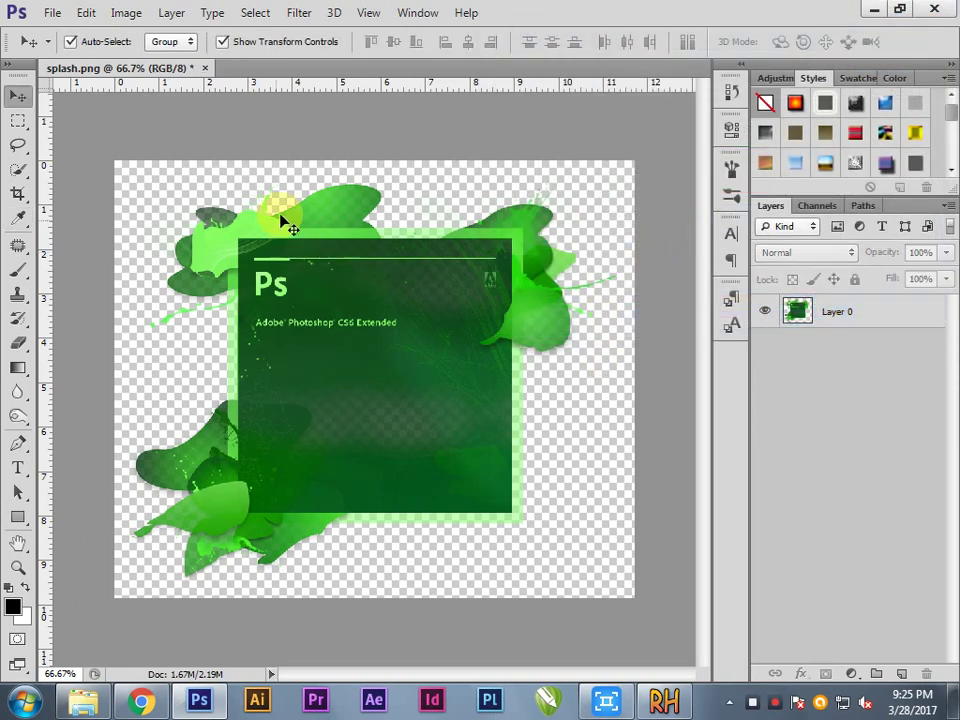
# Step: Start a 30 pt text line beside the Ps logo
pyautogui.scroll(3, 296, 249)
pyautogui.scroll(1, 435, 315)
pyautogui.scroll(-2, 457, 320)
pyautogui.scroll(-2, 457, 320)
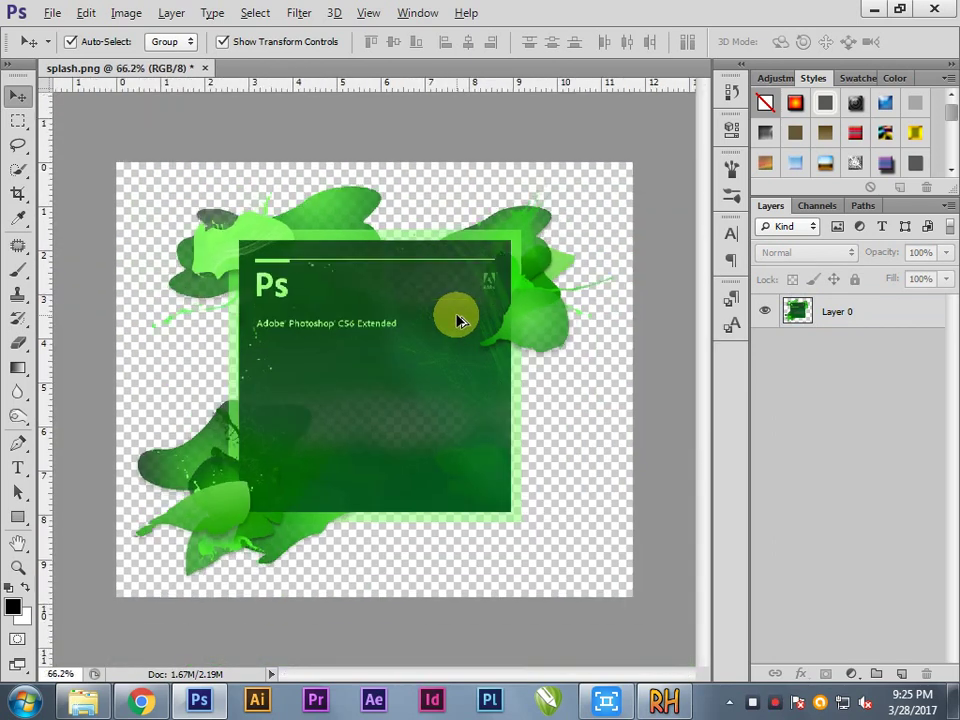
pyautogui.scroll(2, 386, 272)
pyautogui.scroll(-1, 366, 281)
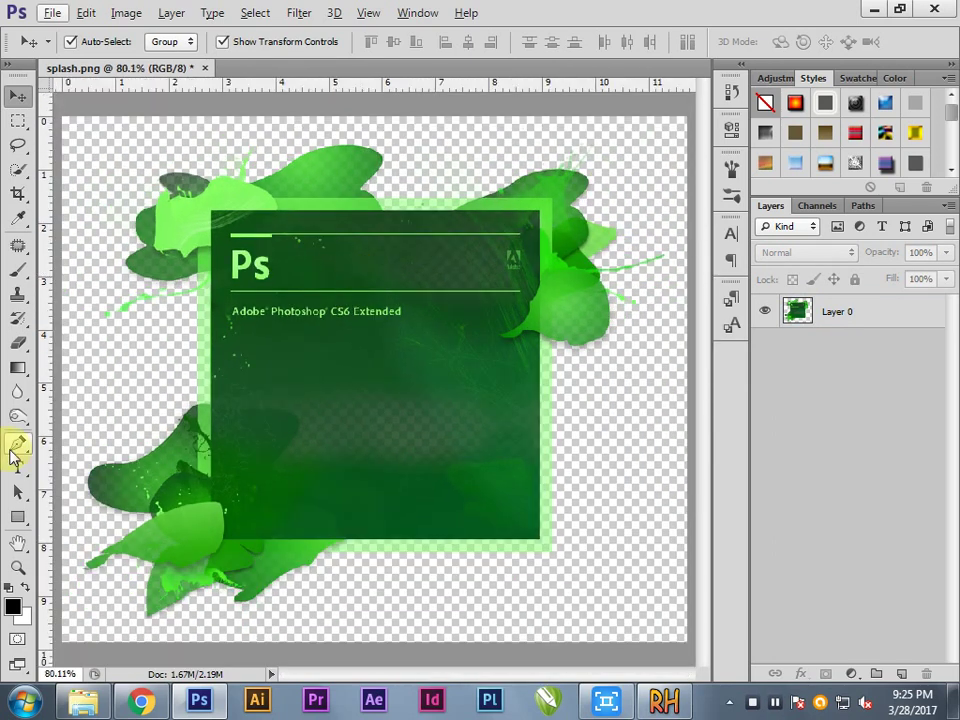
pyautogui.click(17, 468)
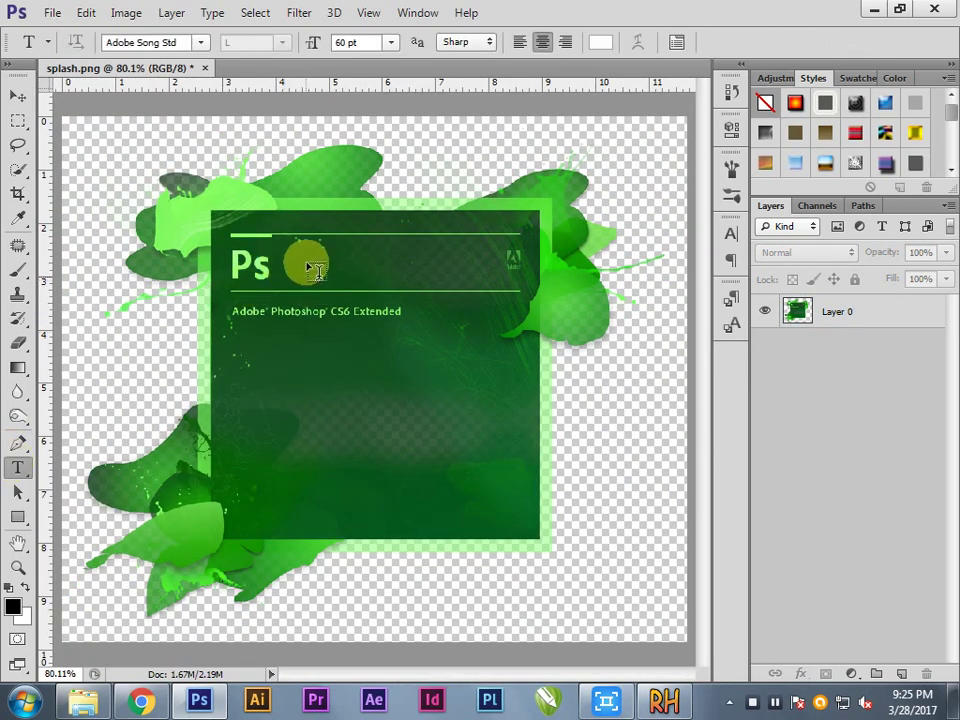
pyautogui.click(307, 262)
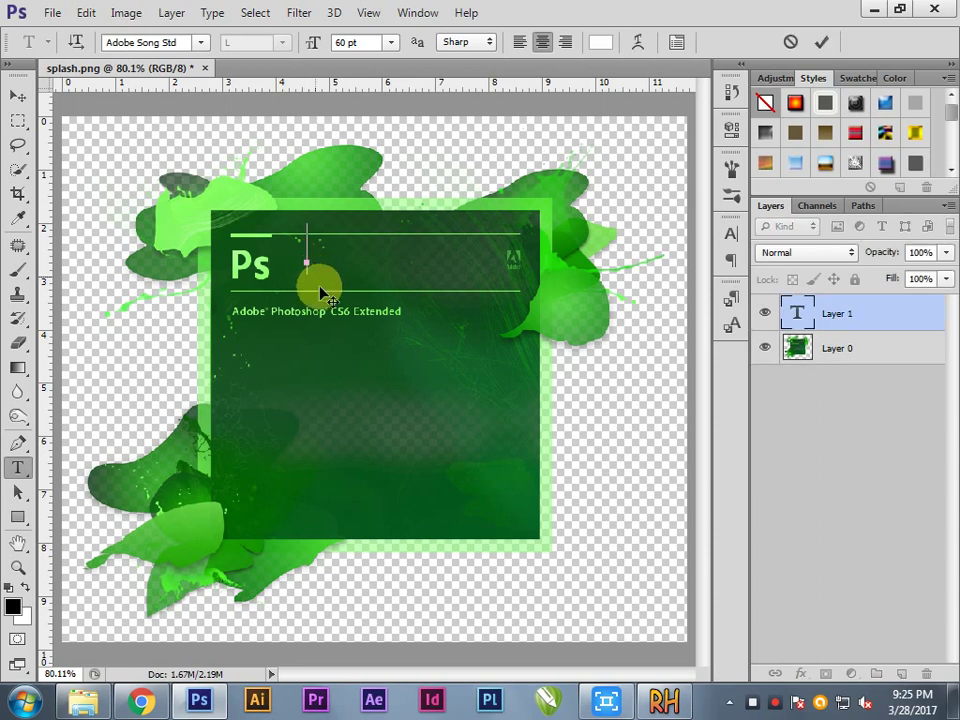
pyautogui.click(390, 42)
pyautogui.click(383, 281)
# Step: Type the title 'Graphic Designer Junction', correcting typos along the way
pyautogui.write('G')
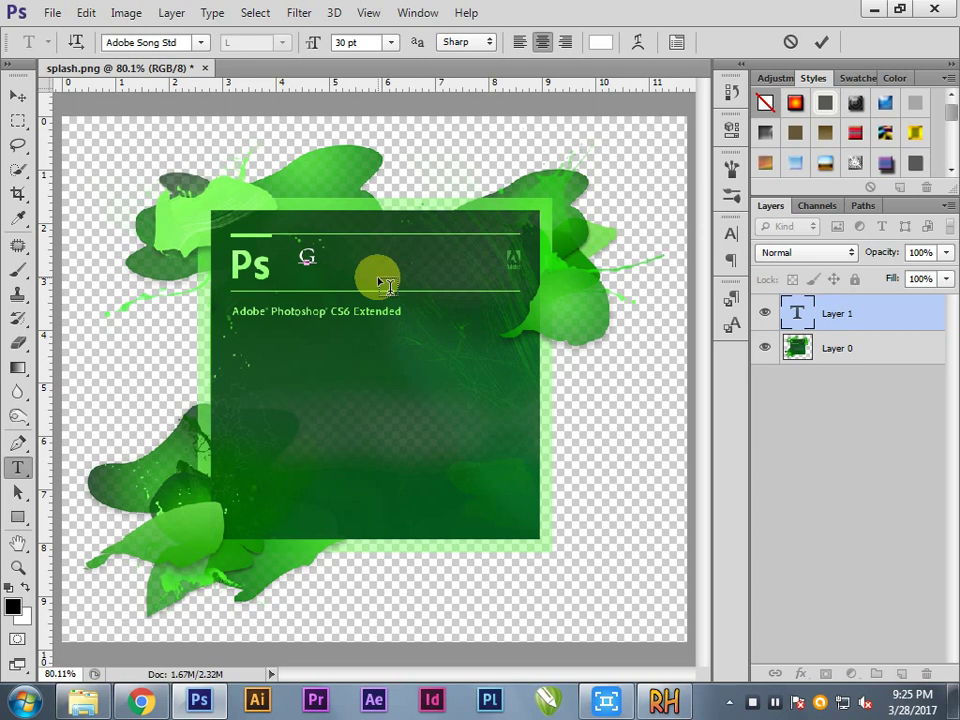
pyautogui.press('BackSpace')
pyautogui.write('RA')
pyautogui.press('BackSpace')
pyautogui.press('BackSpace')
pyautogui.write('ra')
pyautogui.write('phic')
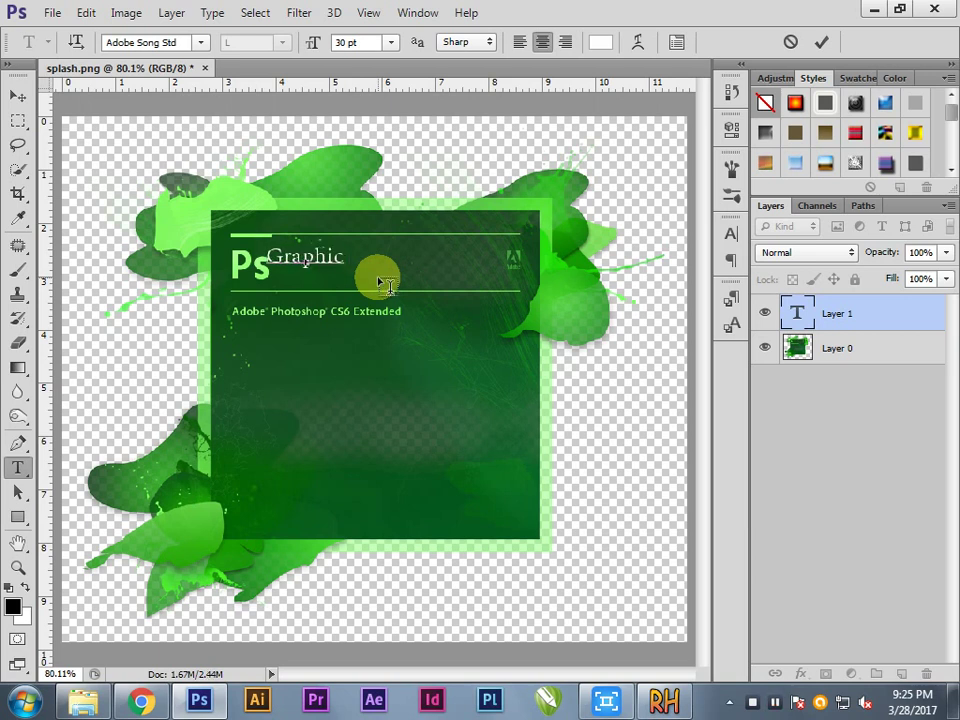
pyautogui.write(' Desi')
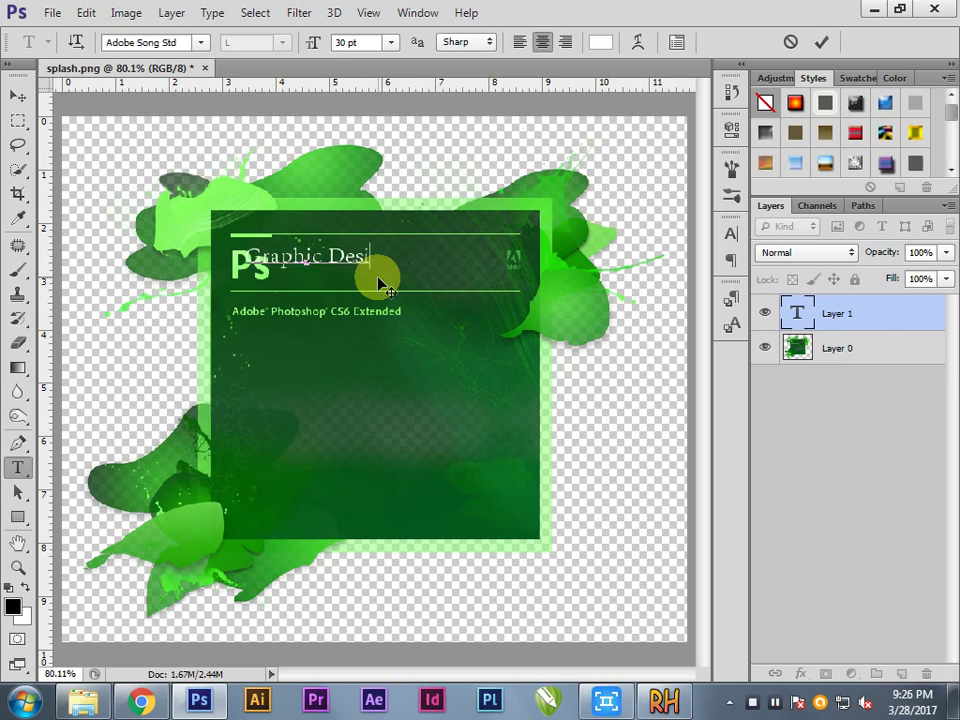
pyautogui.write('gner Ju')
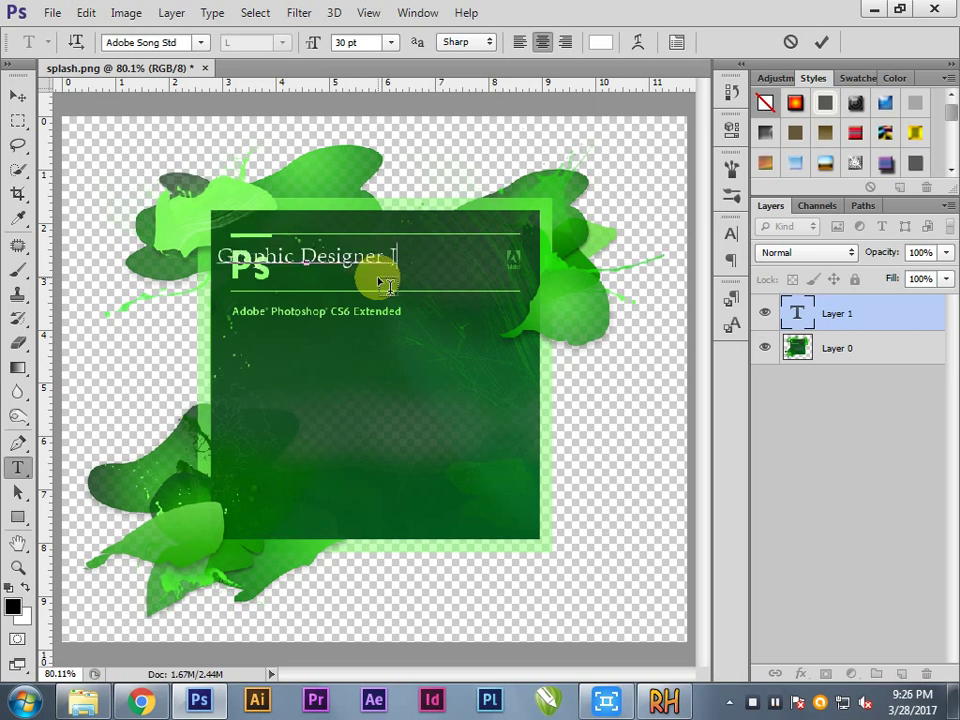
pyautogui.write('nction')
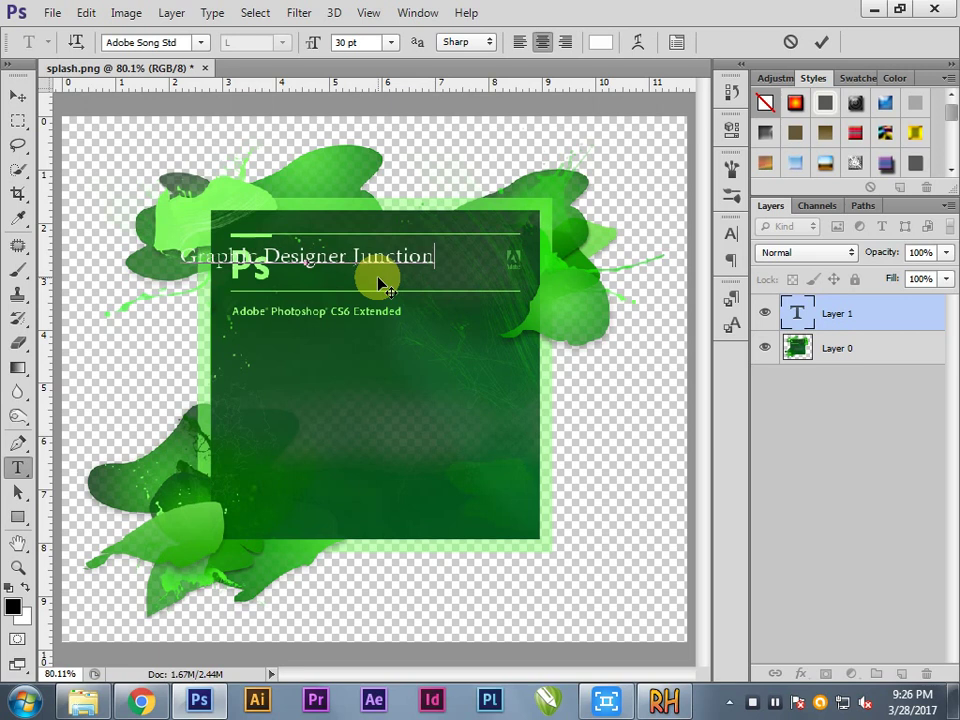
# Step: Make the title small caps, align it beside the Ps logo, and reselect its text
pyautogui.hotkey('ctrl', 'a')
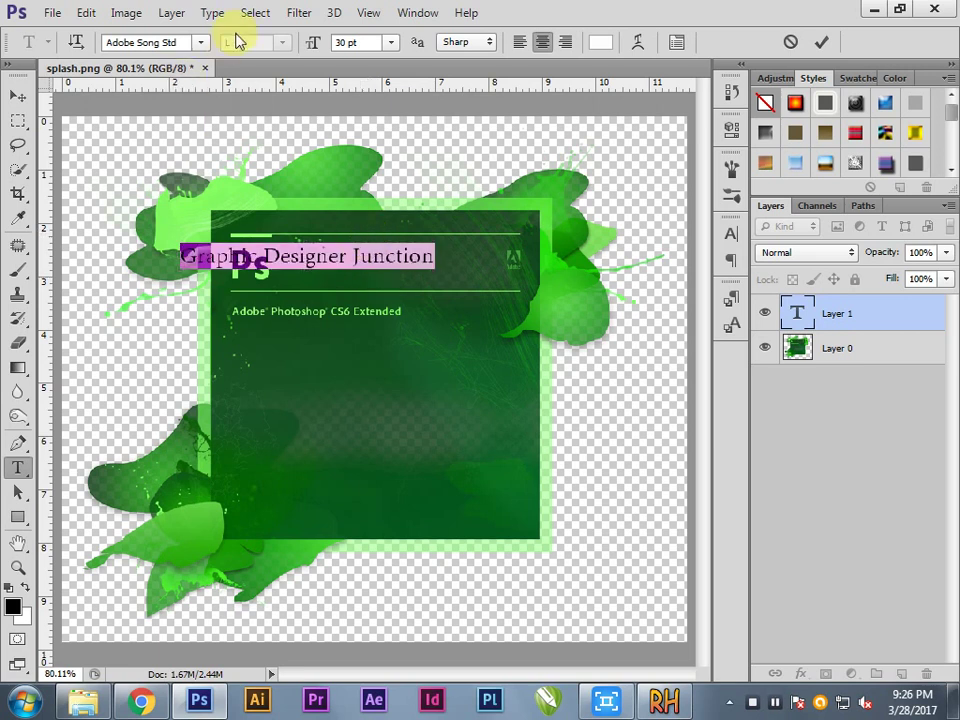
pyautogui.click(731, 234)
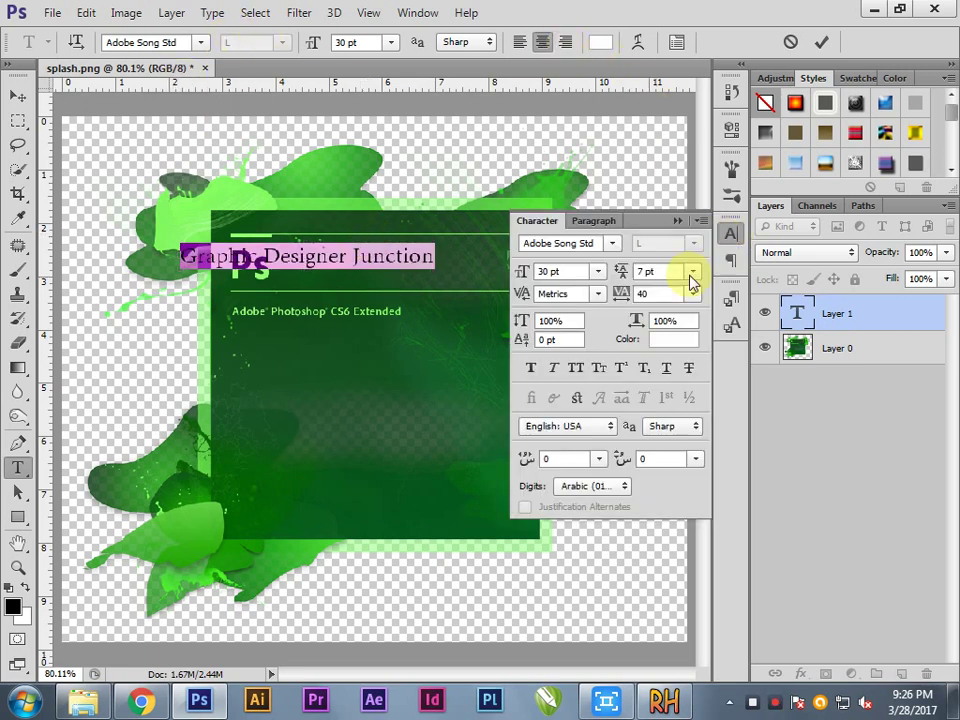
pyautogui.click(602, 370)
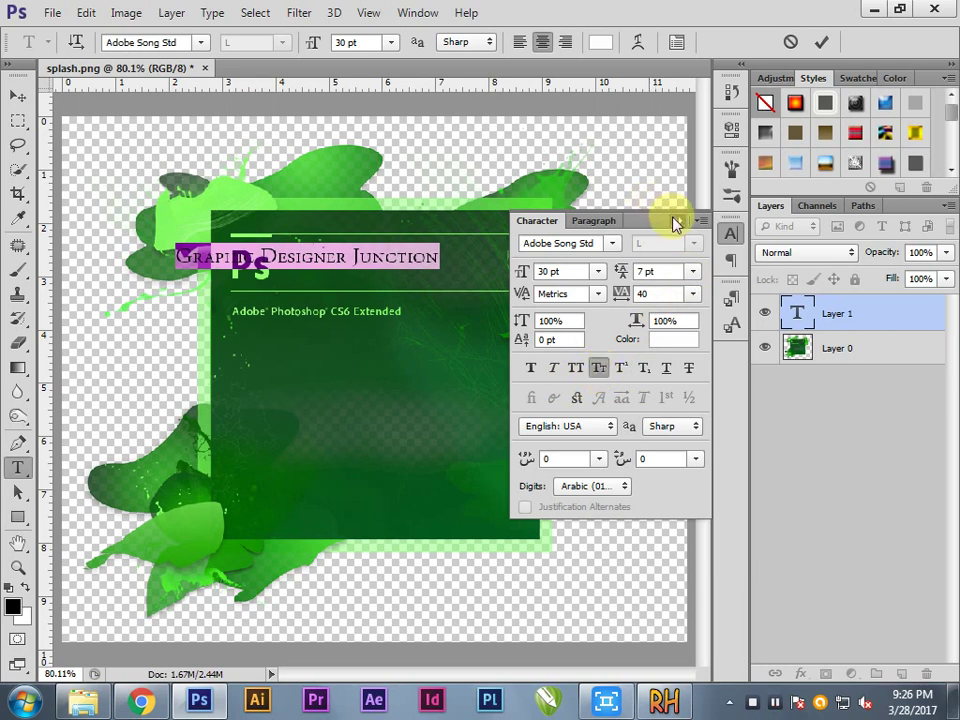
pyautogui.click(676, 225)
pyautogui.click(17, 95)
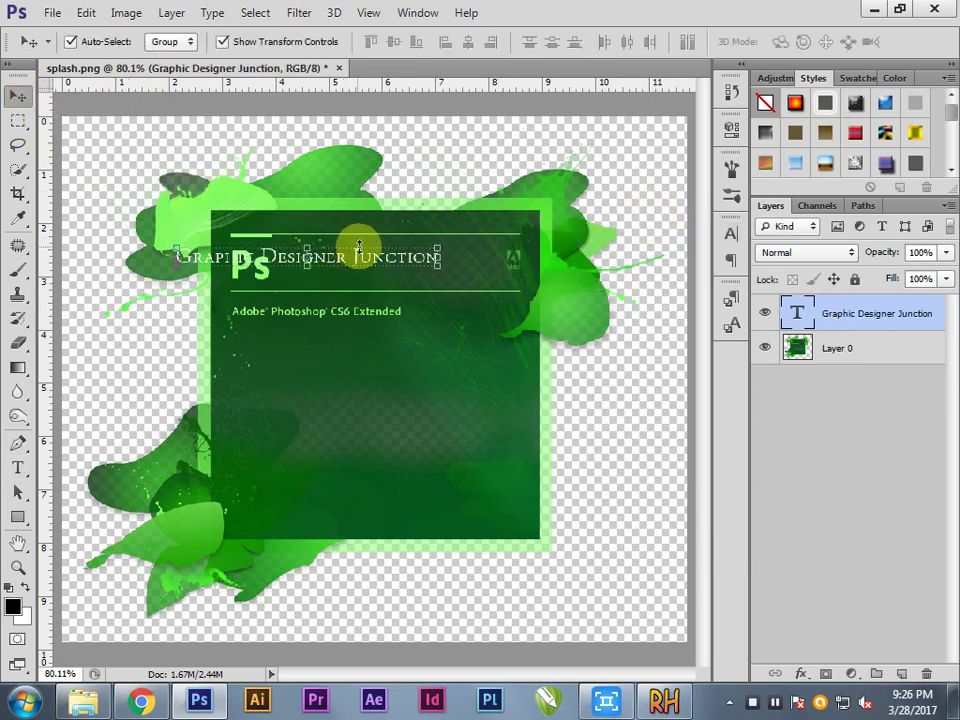
pyautogui.moveTo(359, 246)
pyautogui.mouseDown()
pyautogui.moveTo(525, 262)
pyautogui.moveTo(442, 283)
pyautogui.mouseUp()
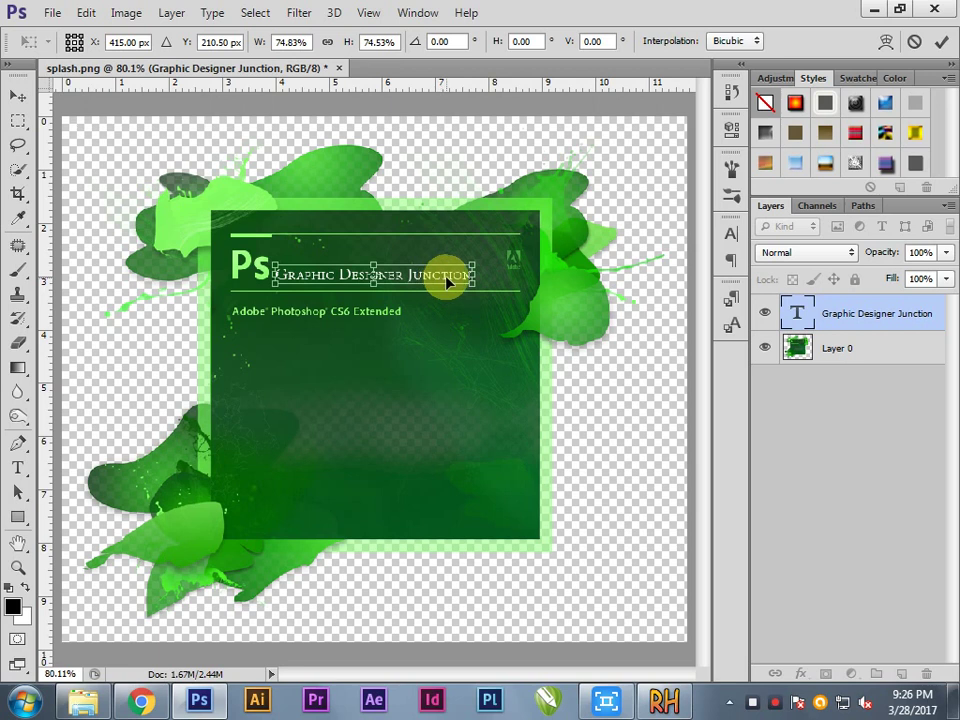
pyautogui.press('Return')
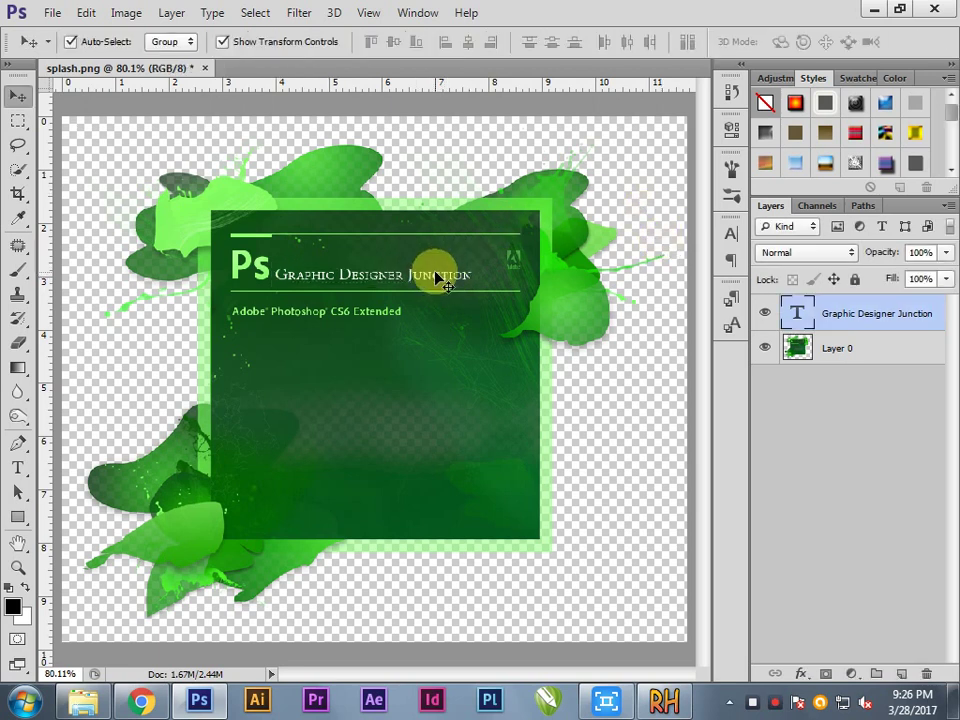
pyautogui.moveTo(435, 274); pyautogui.dragTo(447, 255)
pyautogui.click(17, 467)
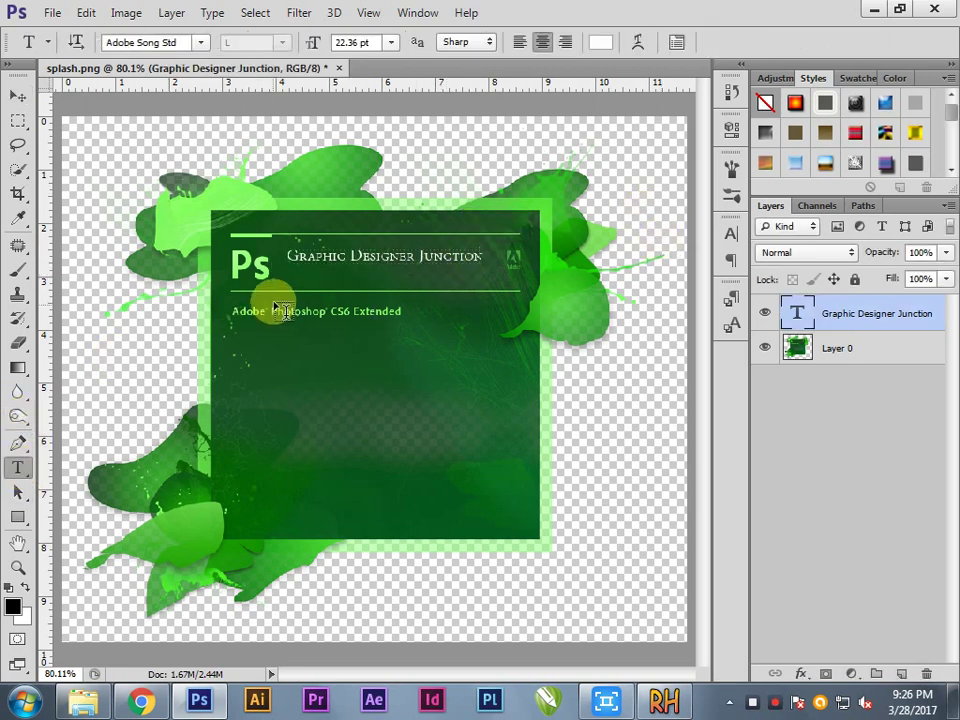
pyautogui.click(358, 262)
pyautogui.hotkey('ctrl', 'a')
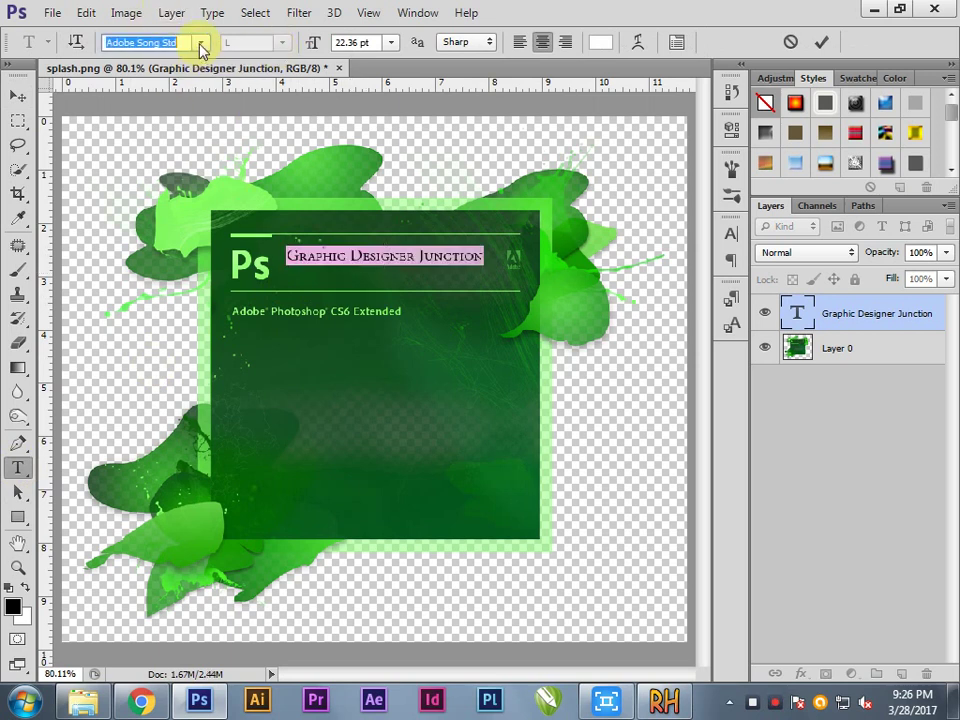
# Step: Set the title font to BatmanForeverAlternate and commit it
pyautogui.click(200, 44)
pyautogui.scroll(6, 270, 220)
pyautogui.scroll(10, 320, 150)
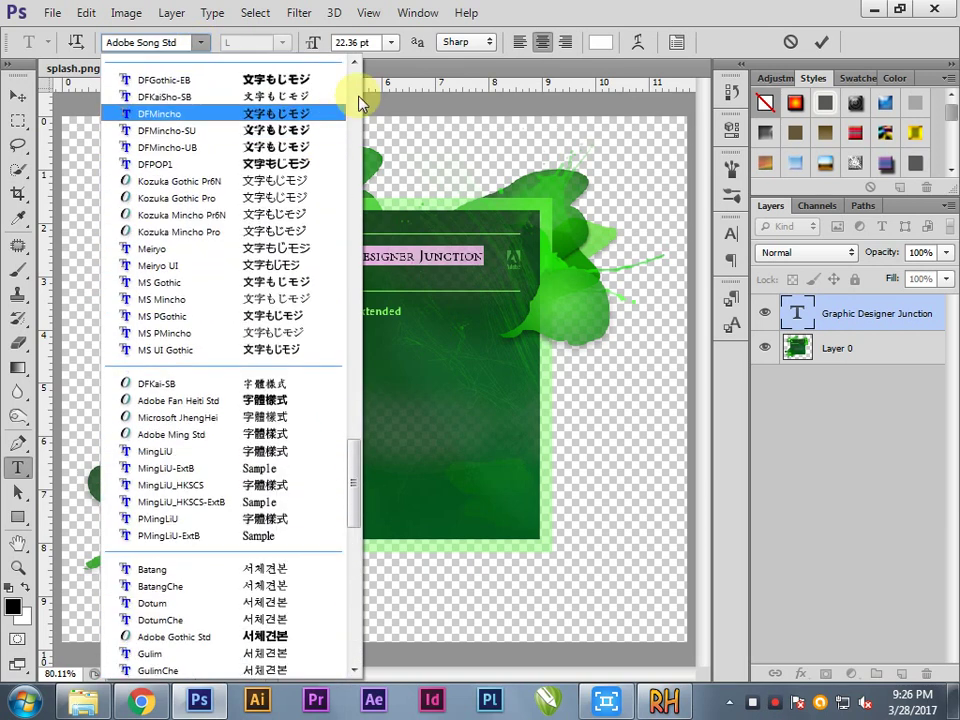
pyautogui.scroll(10, 351, 84)
pyautogui.scroll(10, 351, 84)
pyautogui.scroll(2, 352, 84)
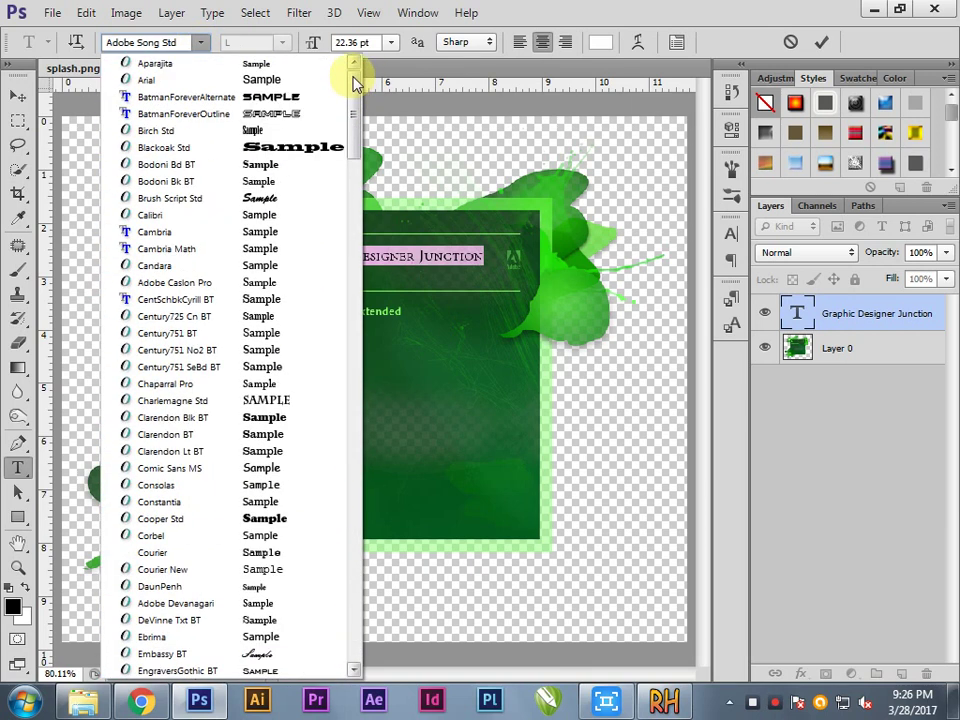
pyautogui.click(295, 97)
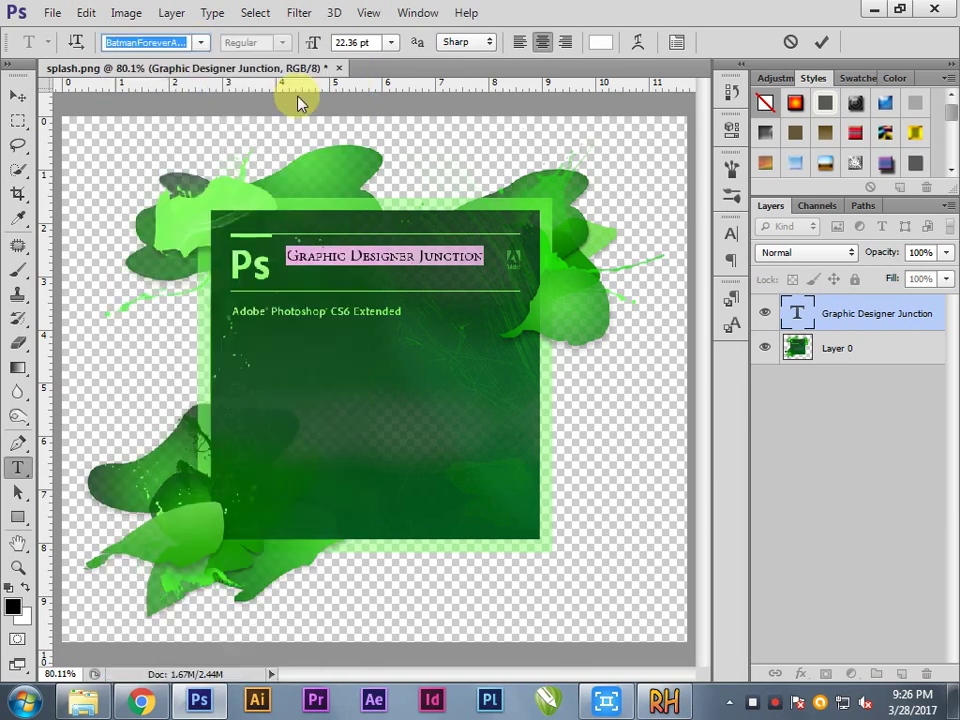
pyautogui.click(19, 98)
# Step: Deselect the title layer and finish with the Move tool active
pyautogui.click(355, 210)
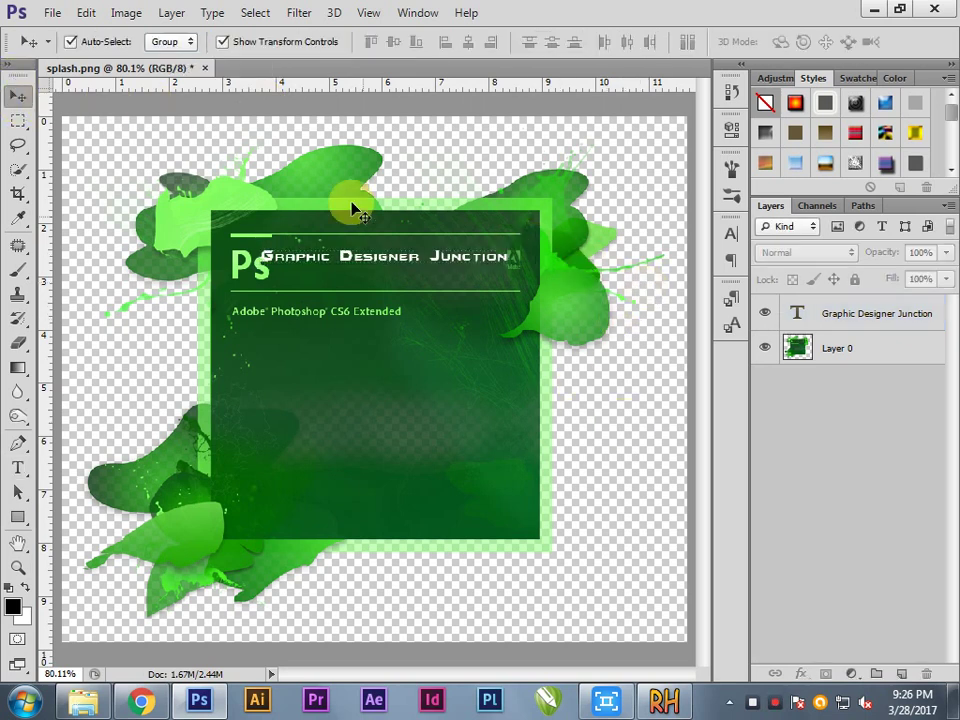
pyautogui.scroll(3, 375, 231)
pyautogui.scroll(2, 388, 261)
pyautogui.scroll(-2, 388, 261)
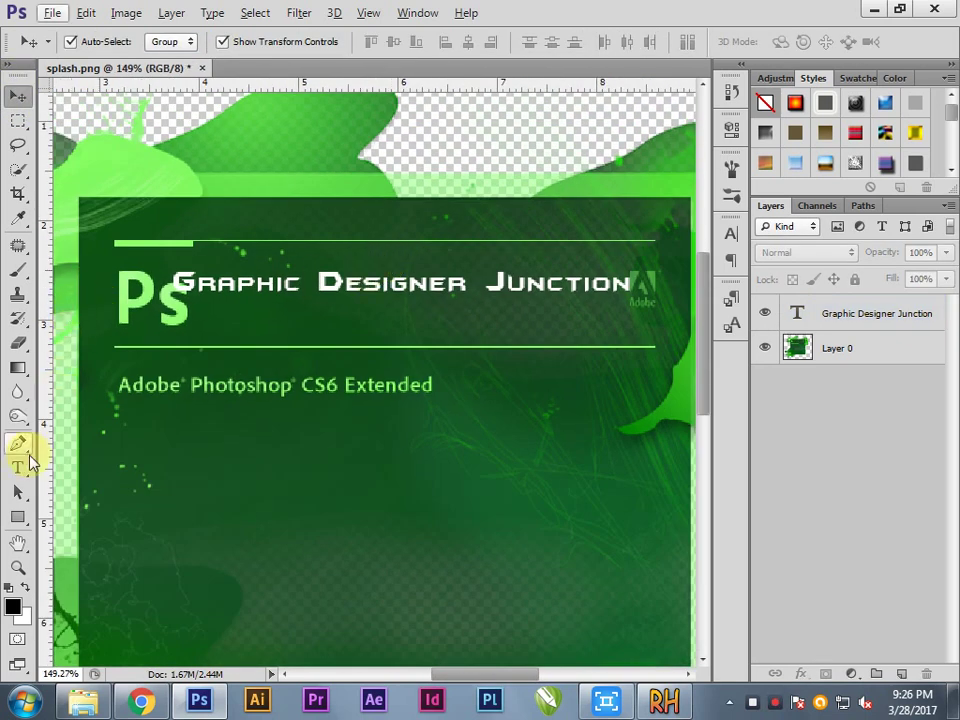
pyautogui.click(19, 467)
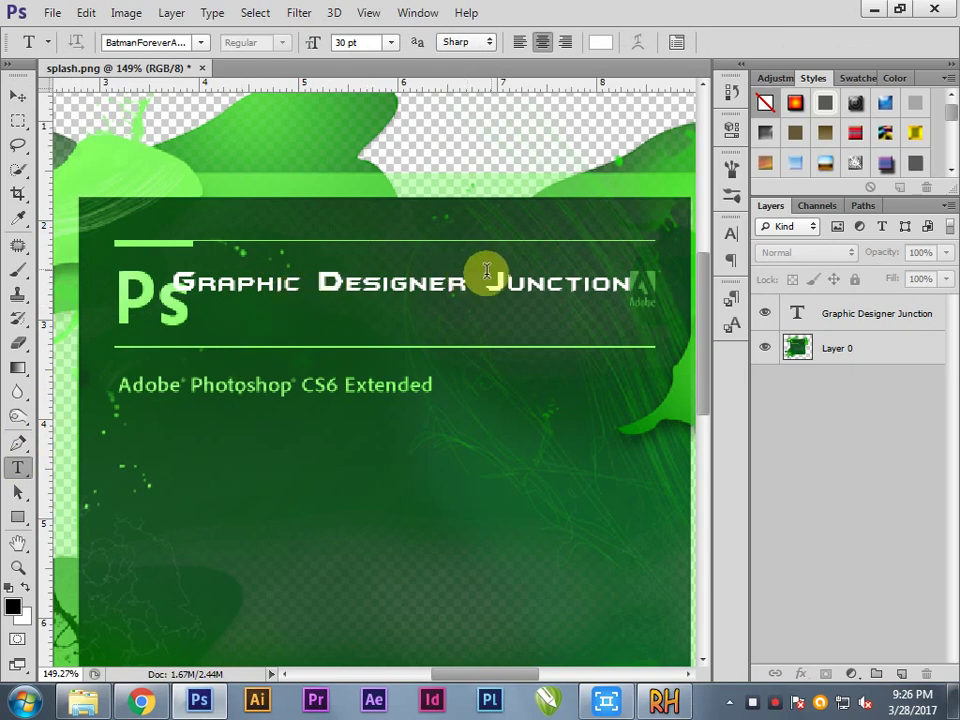
pyautogui.click(18, 96)
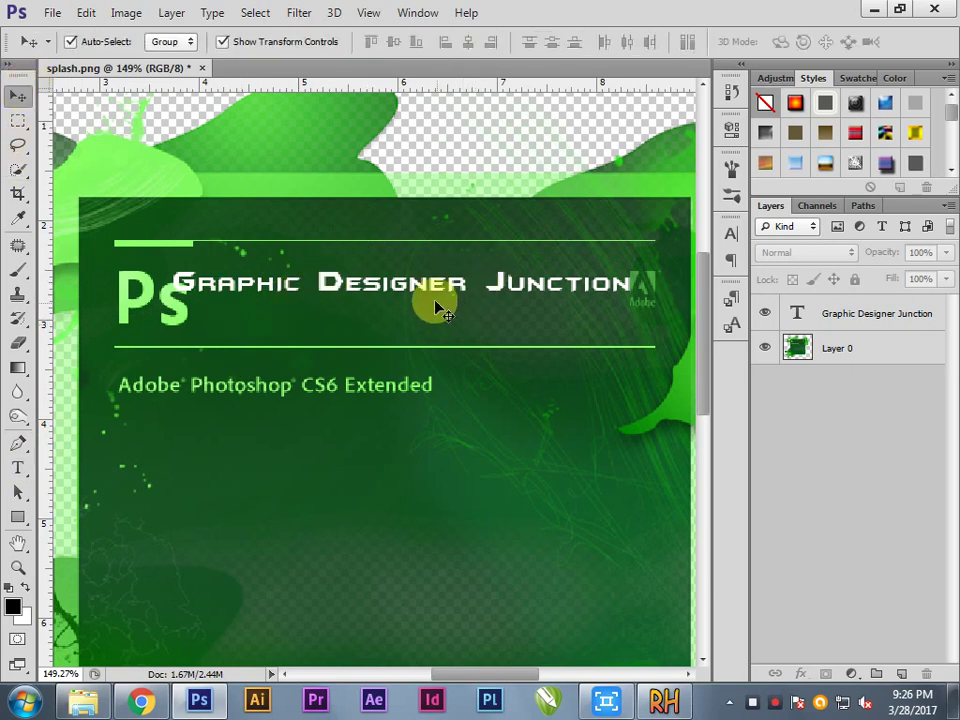
# Step: Move the Graphic Designer Junction title clear of the Ps logo and colour it green (#5adc41)
pyautogui.moveTo(436, 307); pyautogui.dragTo(456, 342)
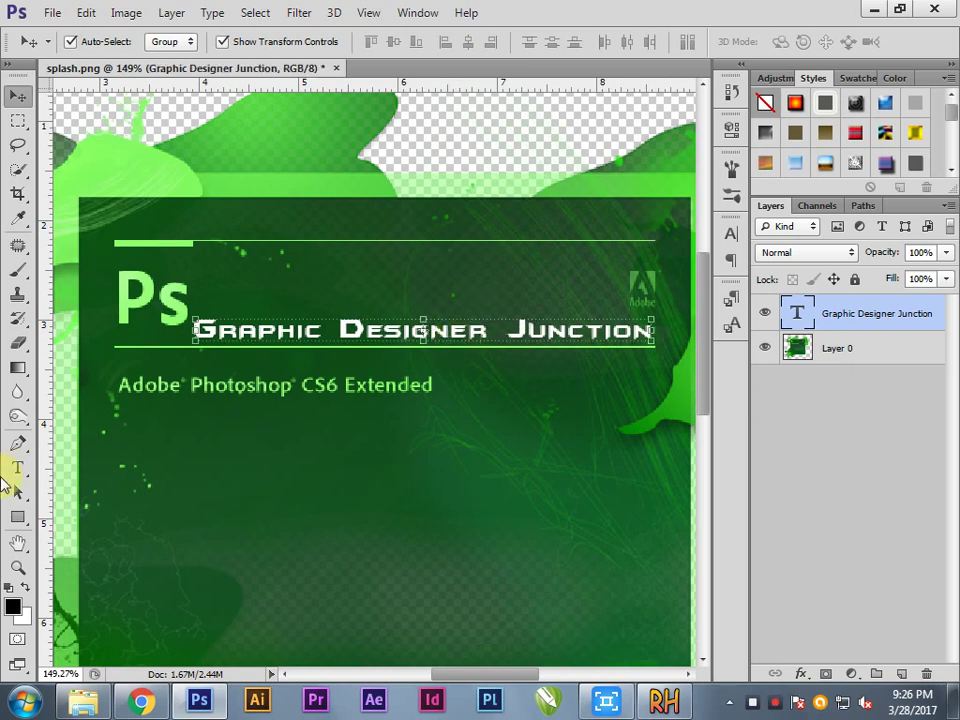
pyautogui.click(17, 467)
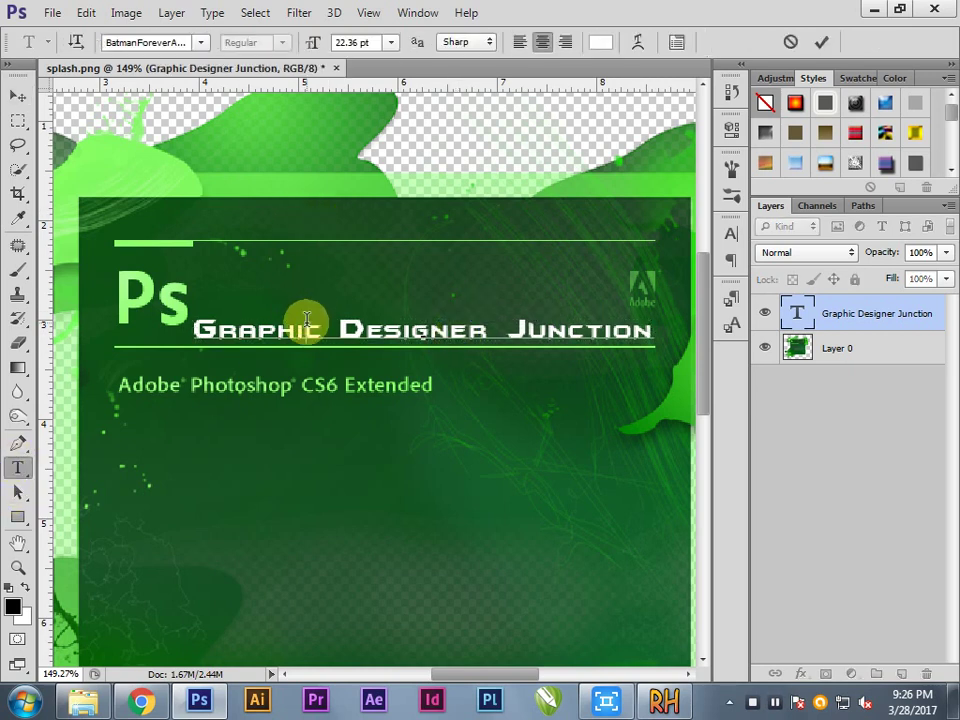
pyautogui.click(311, 320)
pyautogui.hotkey('ctrl', 'a')
pyautogui.click(600, 46)
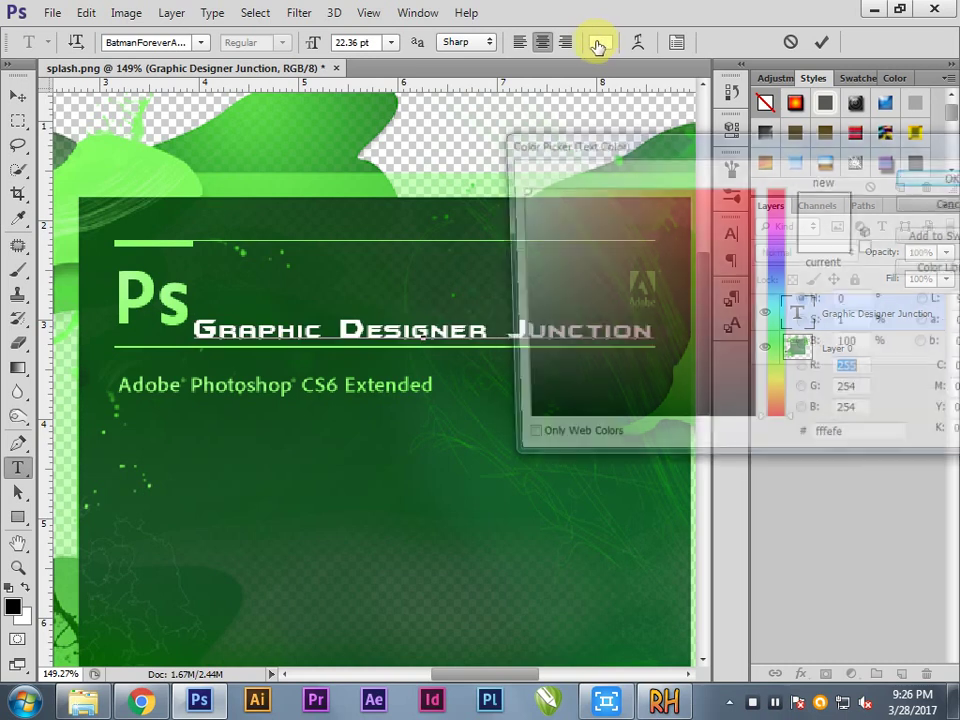
pyautogui.click(334, 178)
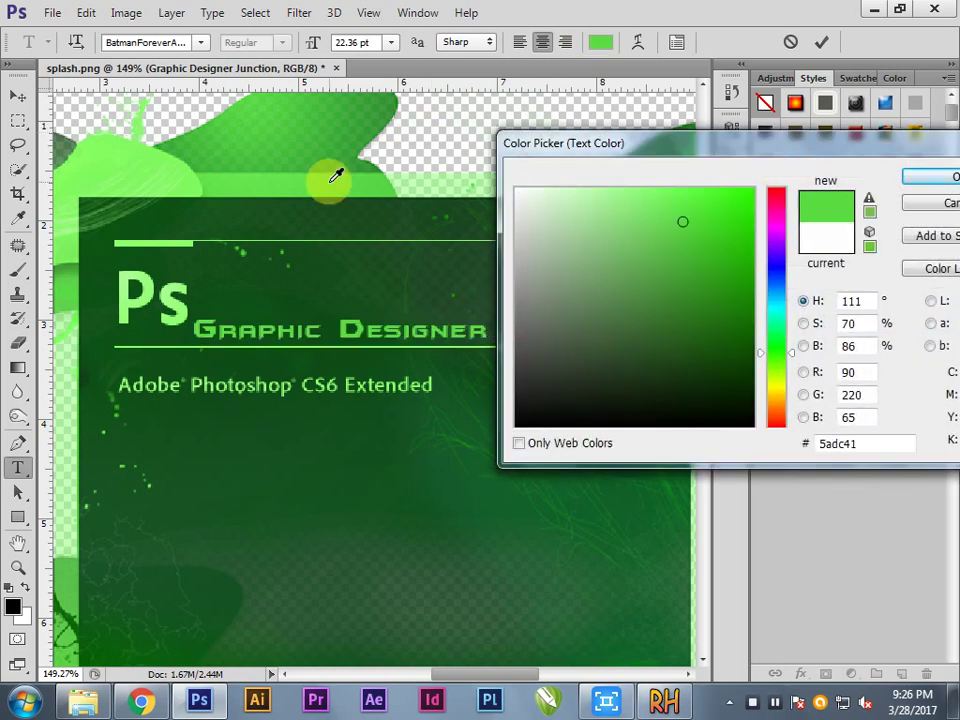
pyautogui.click(922, 179)
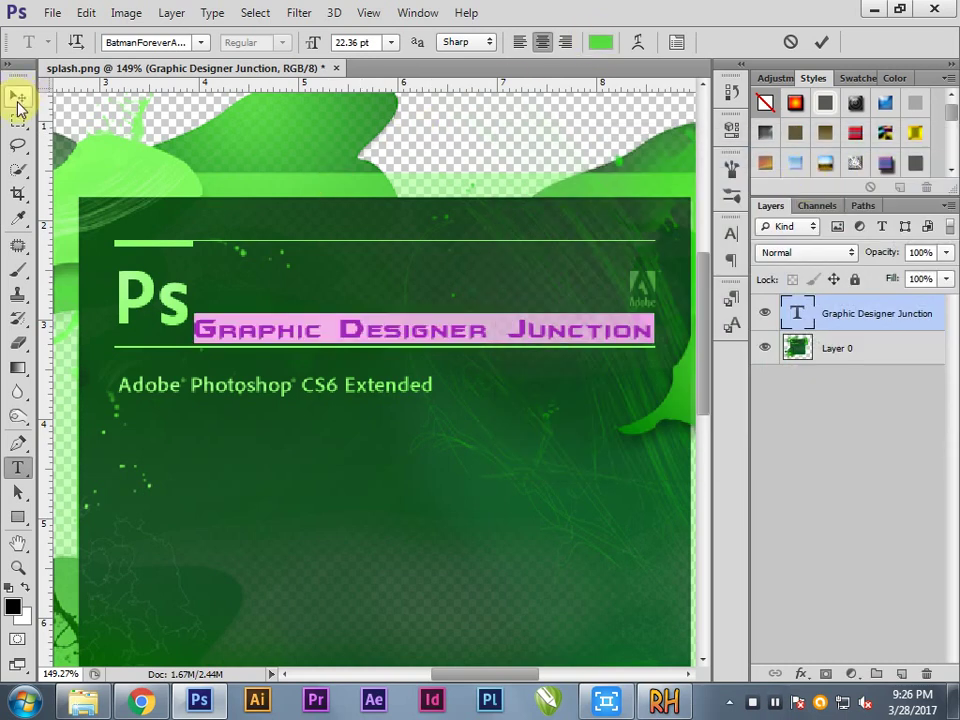
pyautogui.click(18, 100)
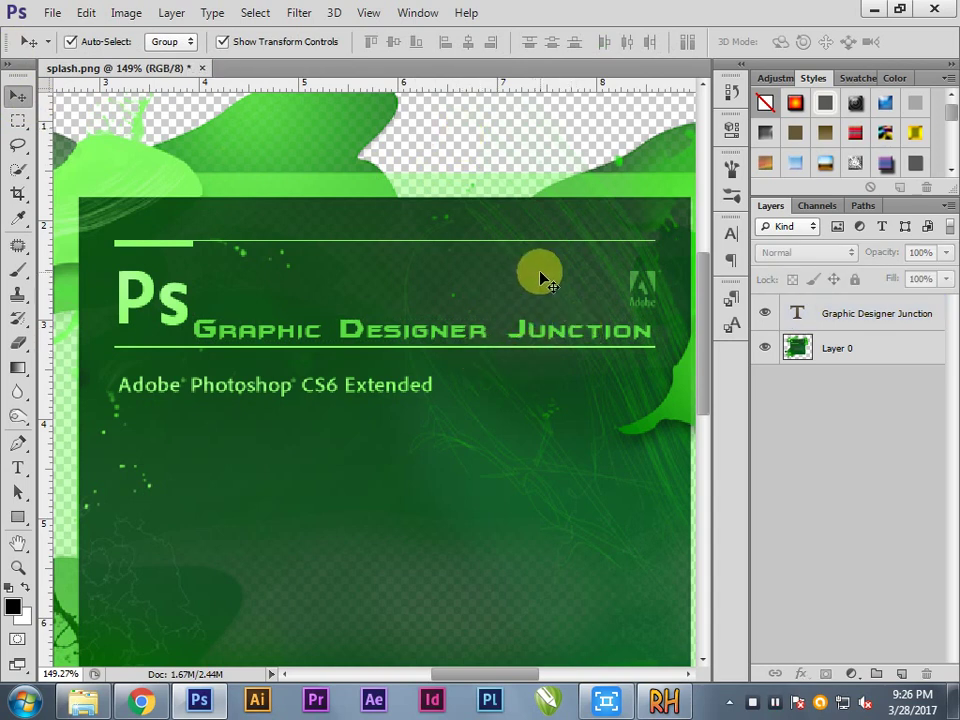
pyautogui.scroll(-2, 503, 272)
pyautogui.scroll(-2, 492, 277)
# Step: Save the image as PNG to the Desktop, overwriting the existing splash.png
pyautogui.scroll(-2, 491, 277)
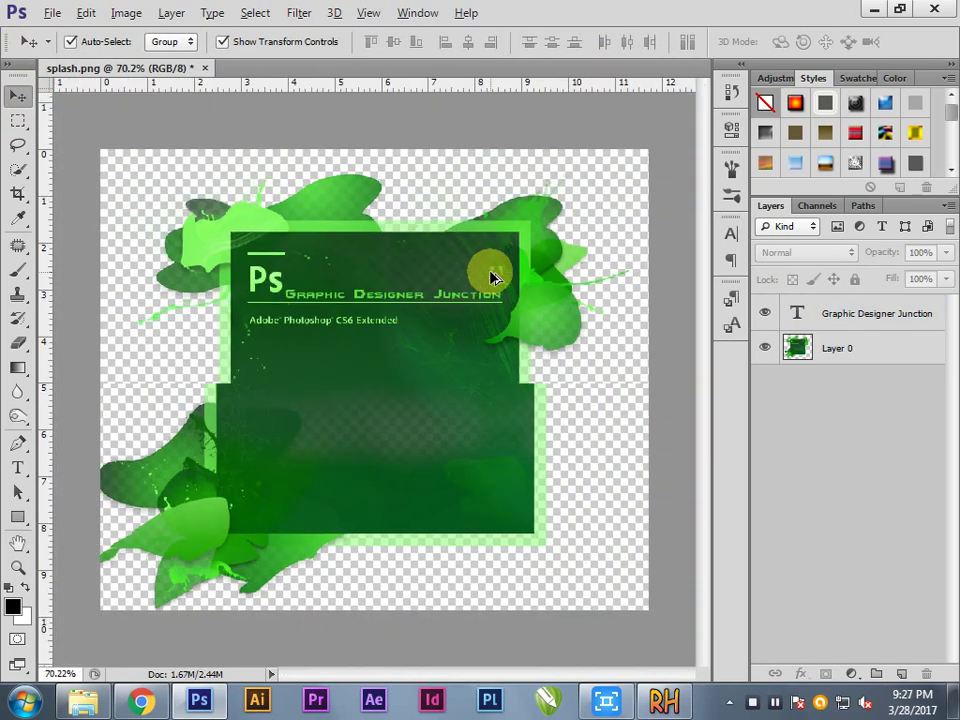
pyautogui.click(52, 18)
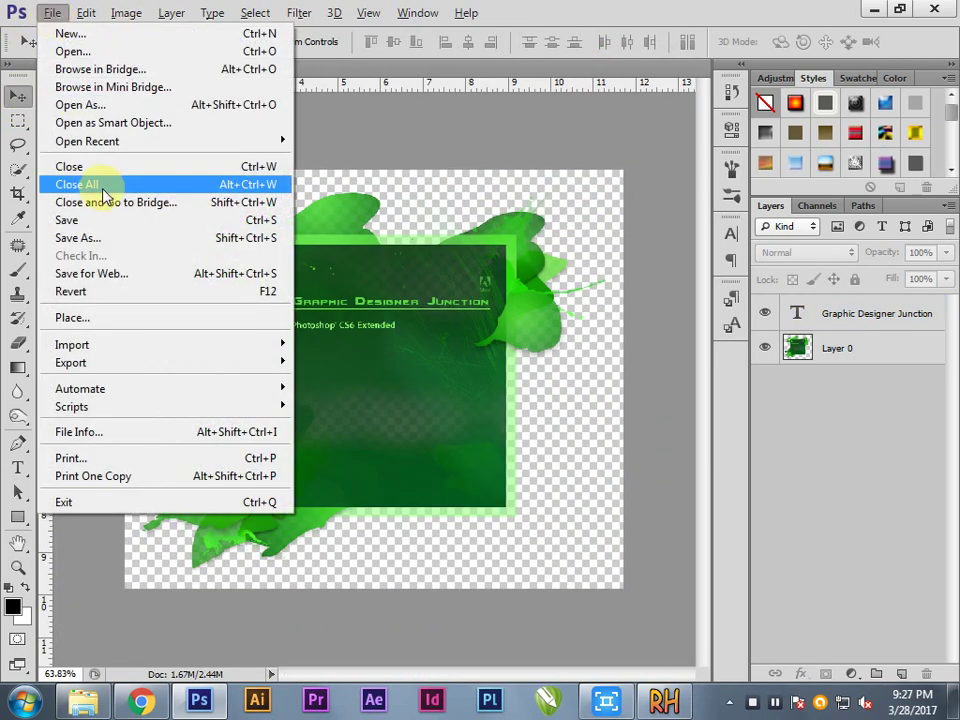
pyautogui.click(122, 238)
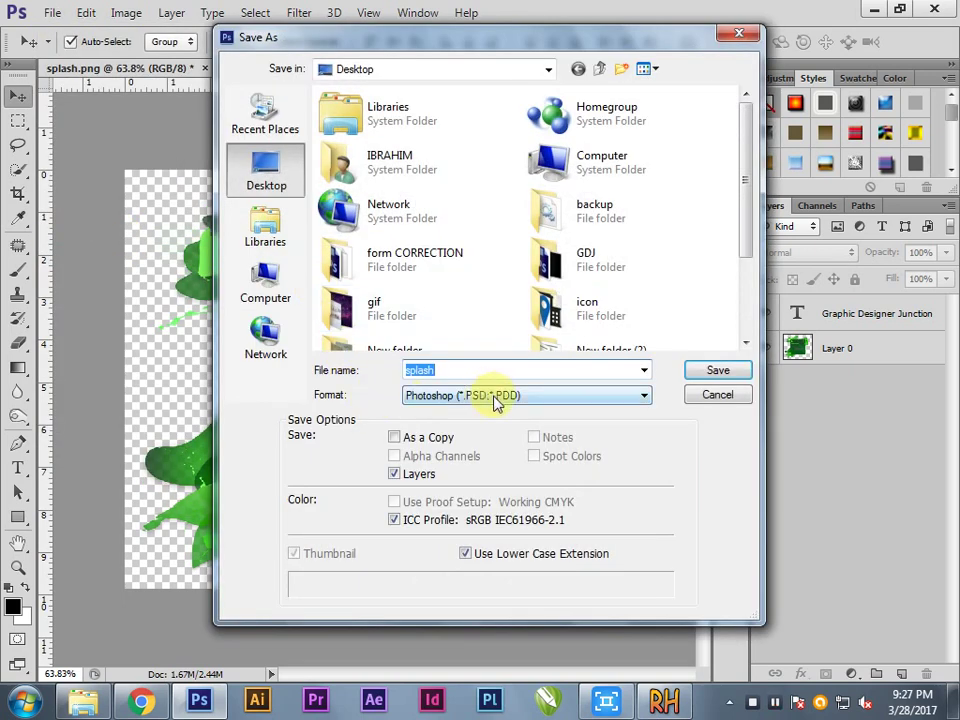
pyautogui.click(489, 396)
pyautogui.click(449, 620)
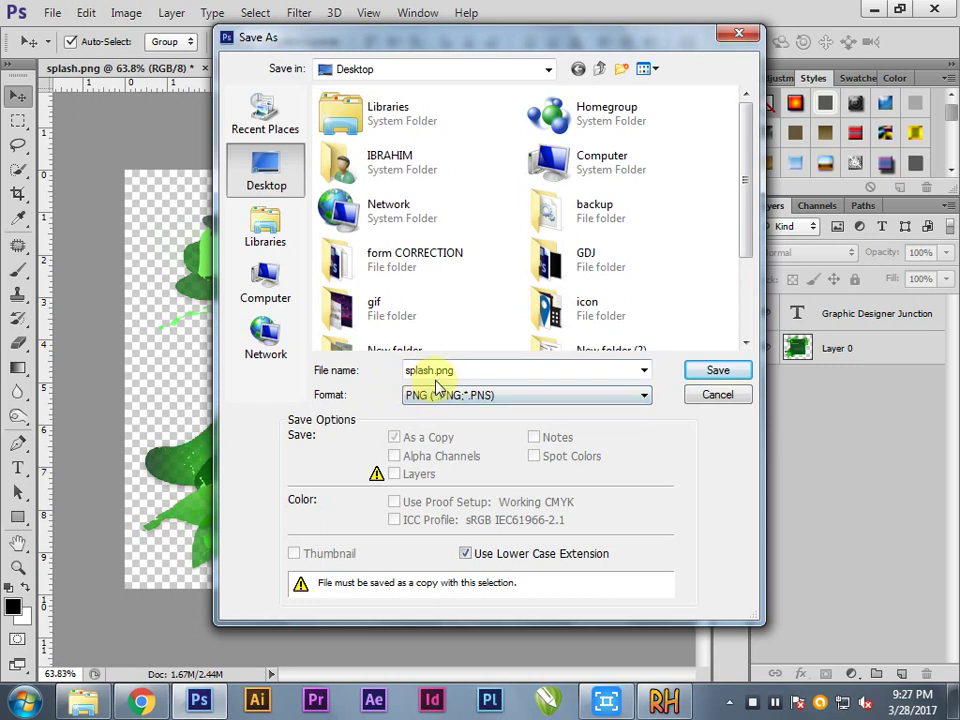
pyautogui.click(700, 372)
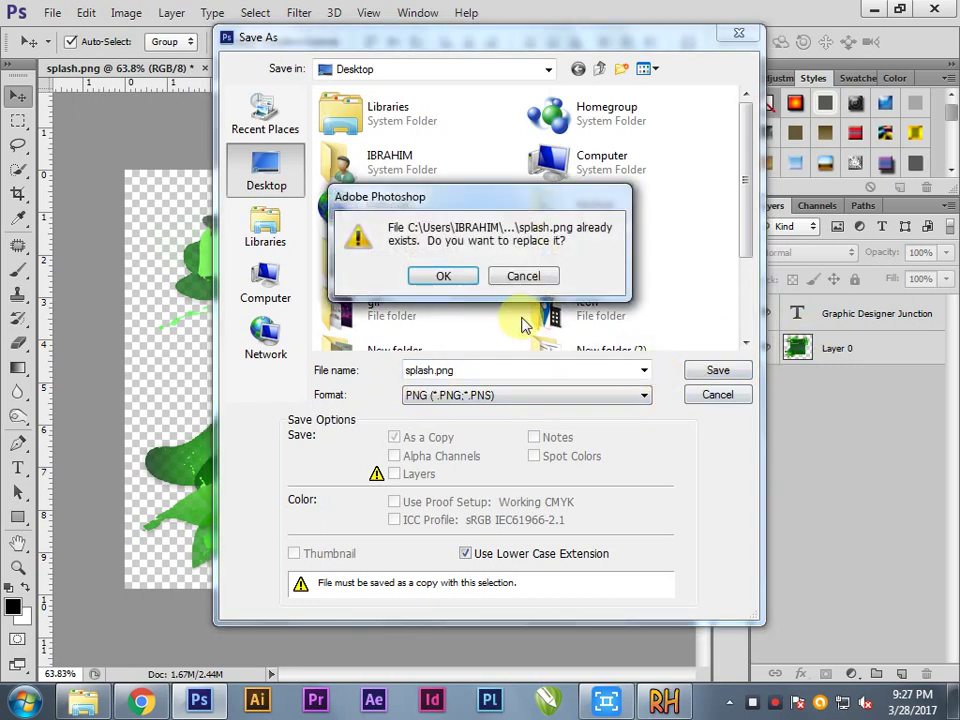
pyautogui.click(445, 278)
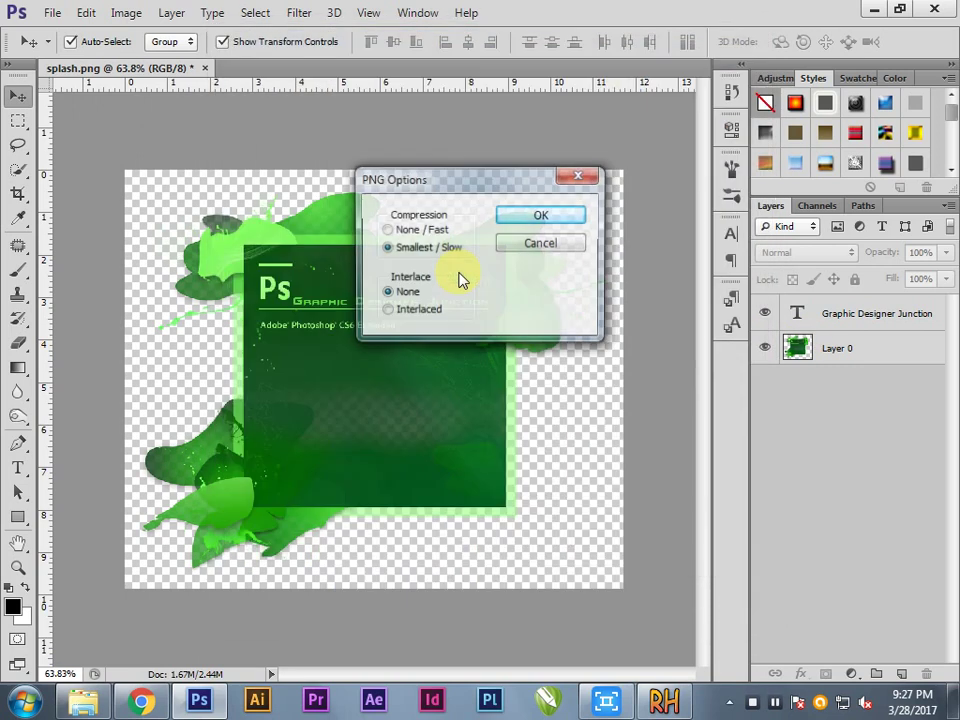
pyautogui.click(530, 217)
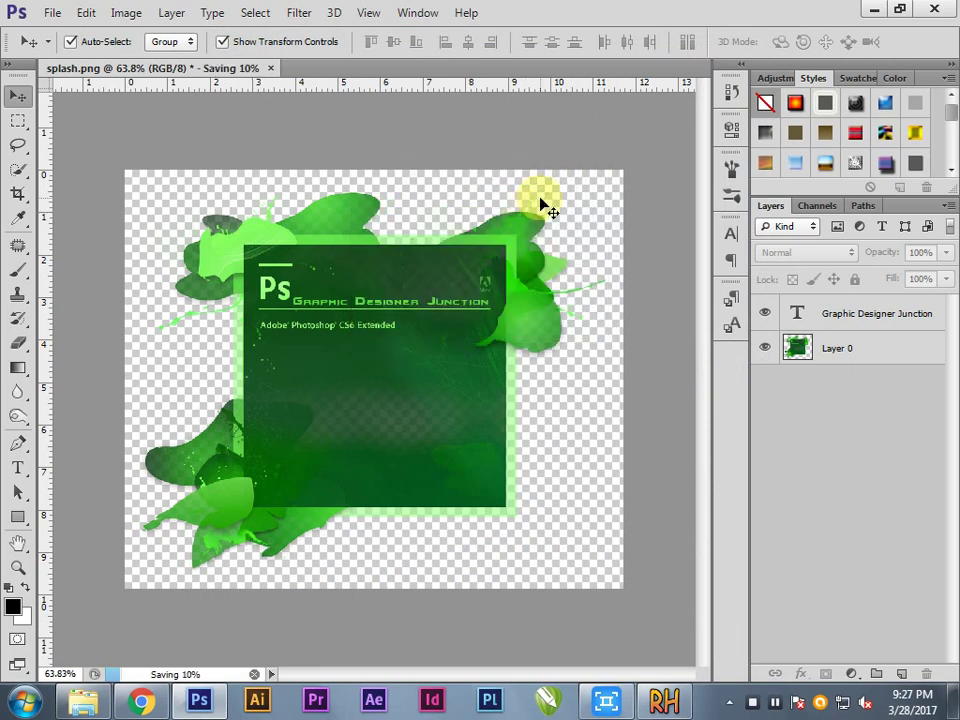
# Step: Refresh the desktop and preview the saved green splash image in Photo Viewer
pyautogui.click(875, 10)
pyautogui.rightClick(397, 96)
pyautogui.click(437, 150)
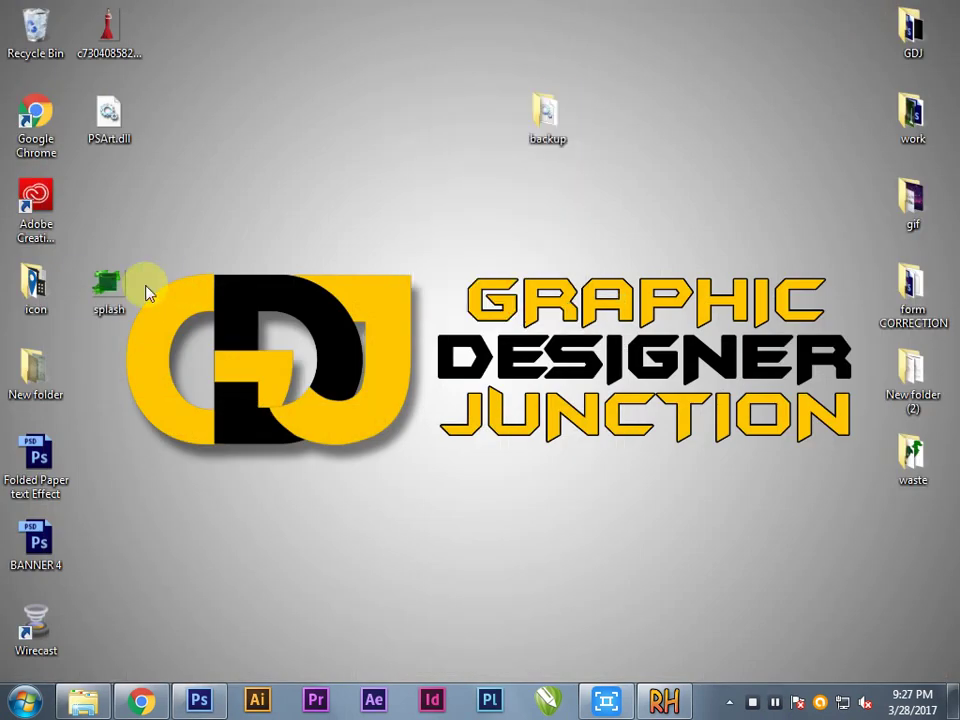
pyautogui.doubleClick(120, 292)
pyautogui.click(859, 56)
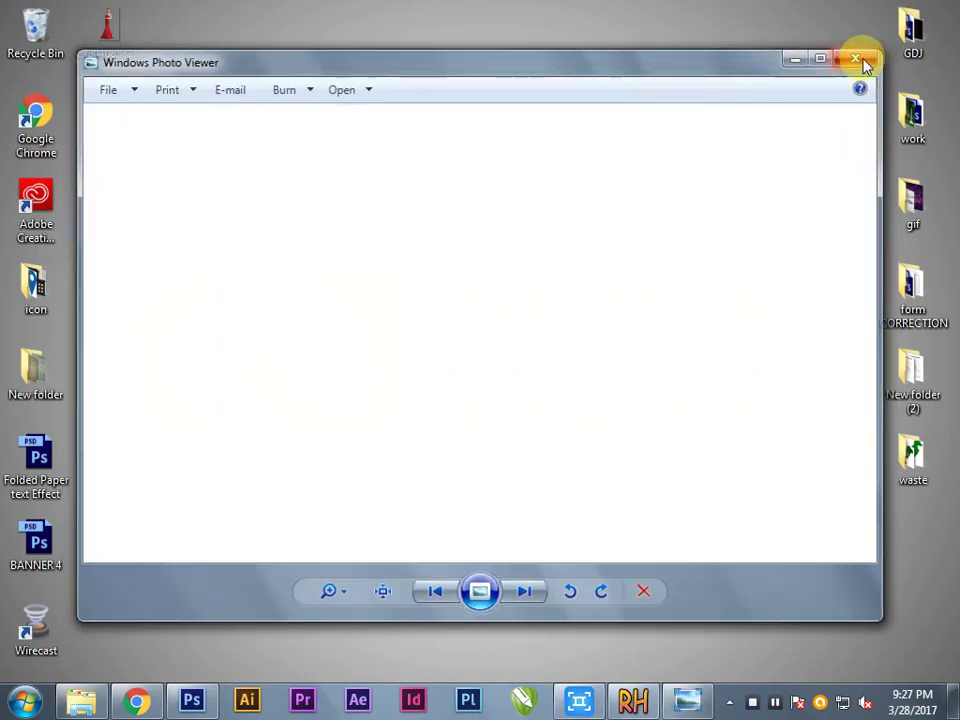
# Step: Close Photoshop without saving, refresh the desktop, and select PSArt.dll
pyautogui.click(222, 703)
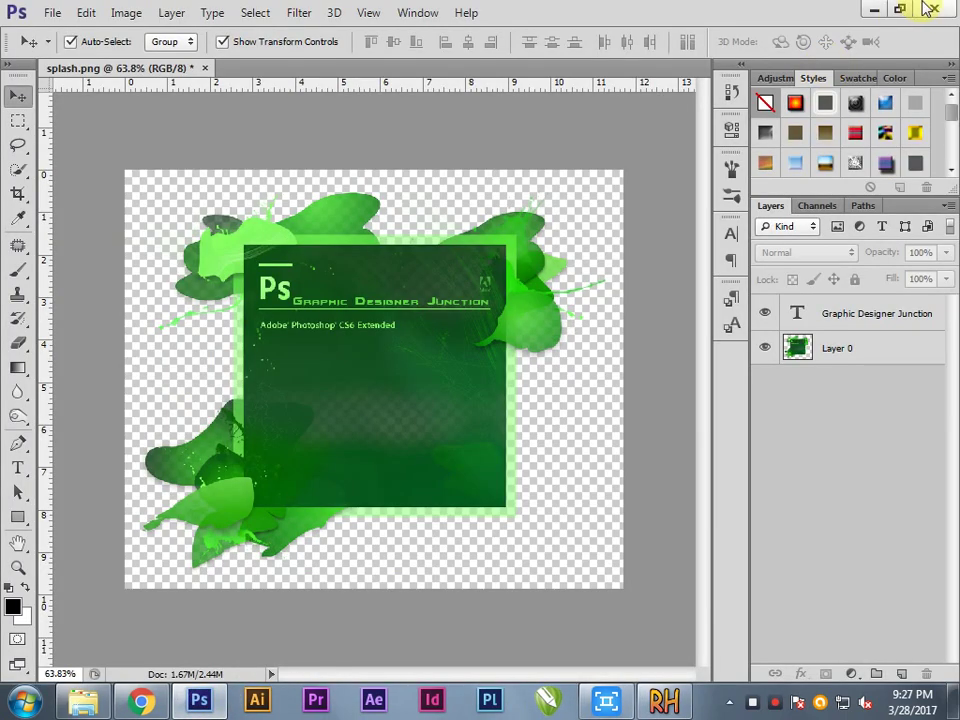
pyautogui.click(930, 9)
pyautogui.click(525, 276)
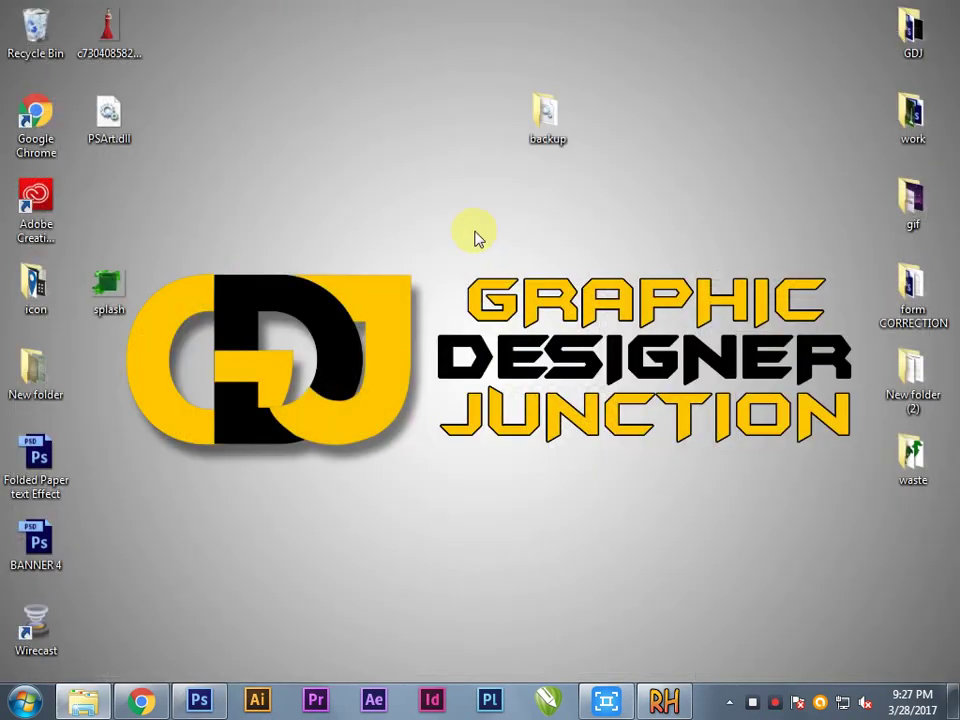
pyautogui.rightClick(431, 154)
pyautogui.click(470, 207)
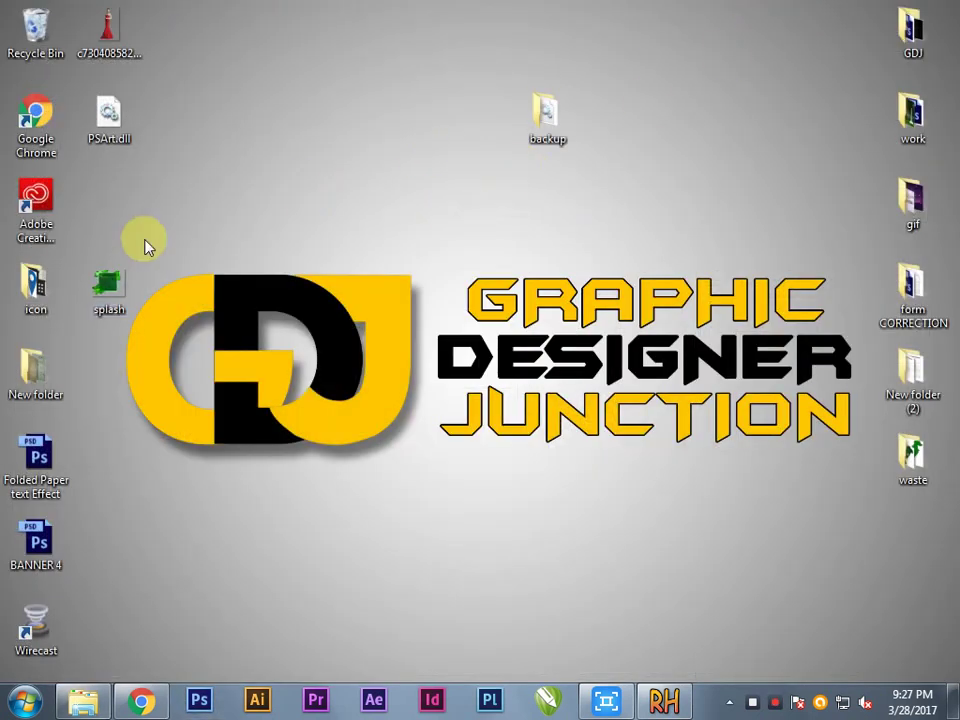
pyautogui.click(108, 286)
pyautogui.click(106, 125)
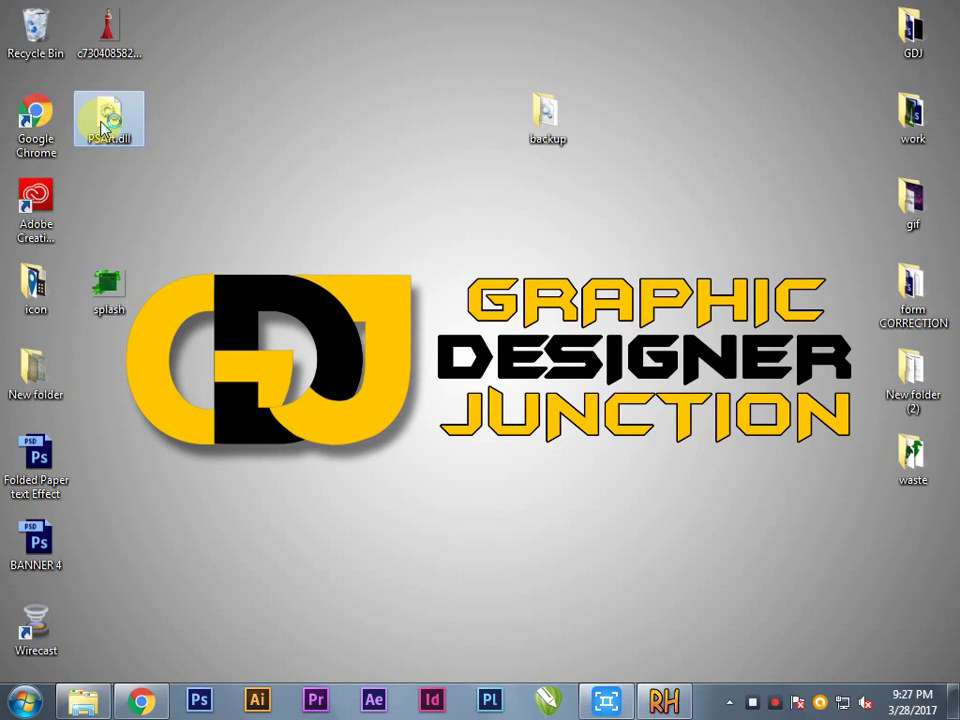
# Step: Open PSArt.dll in Resource Hacker and expand the PNGF image resources
pyautogui.doubleClick(106, 125)
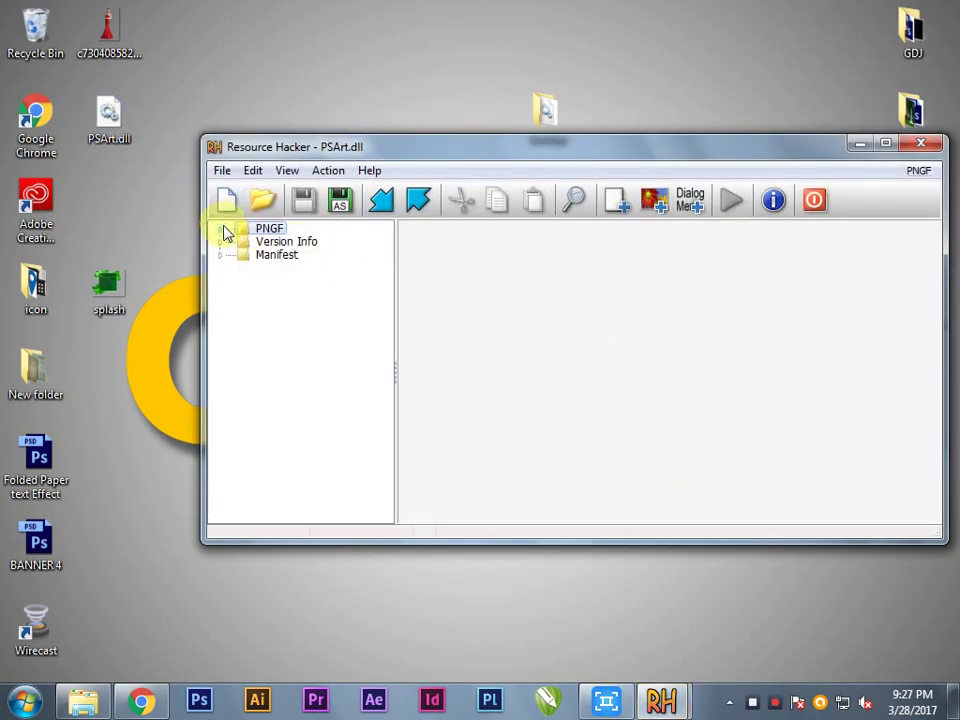
pyautogui.click(222, 230)
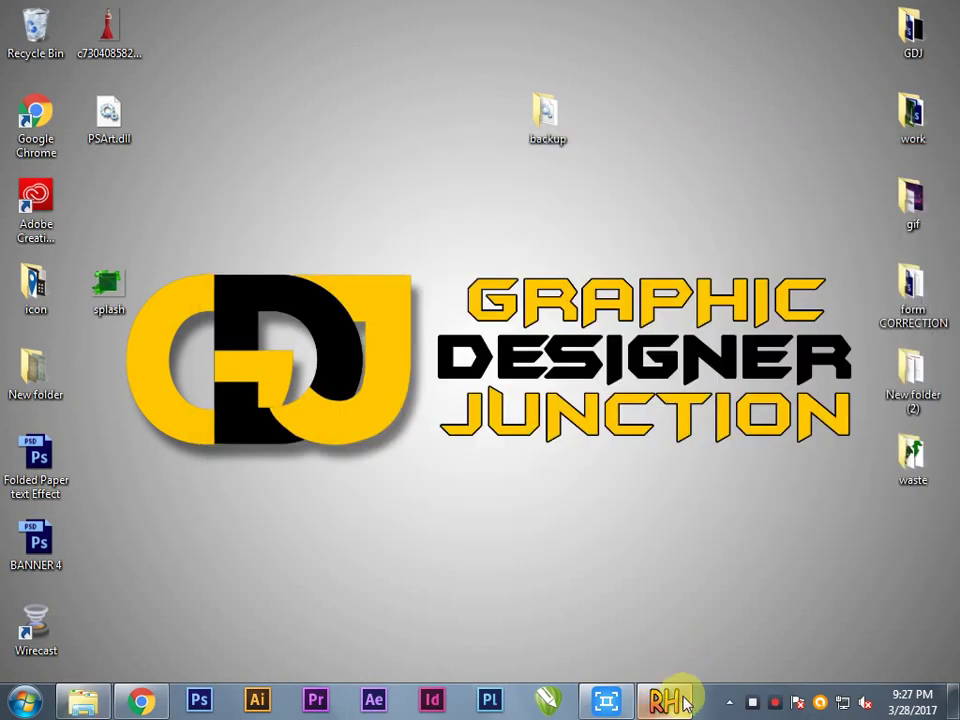
pyautogui.click(662, 699)
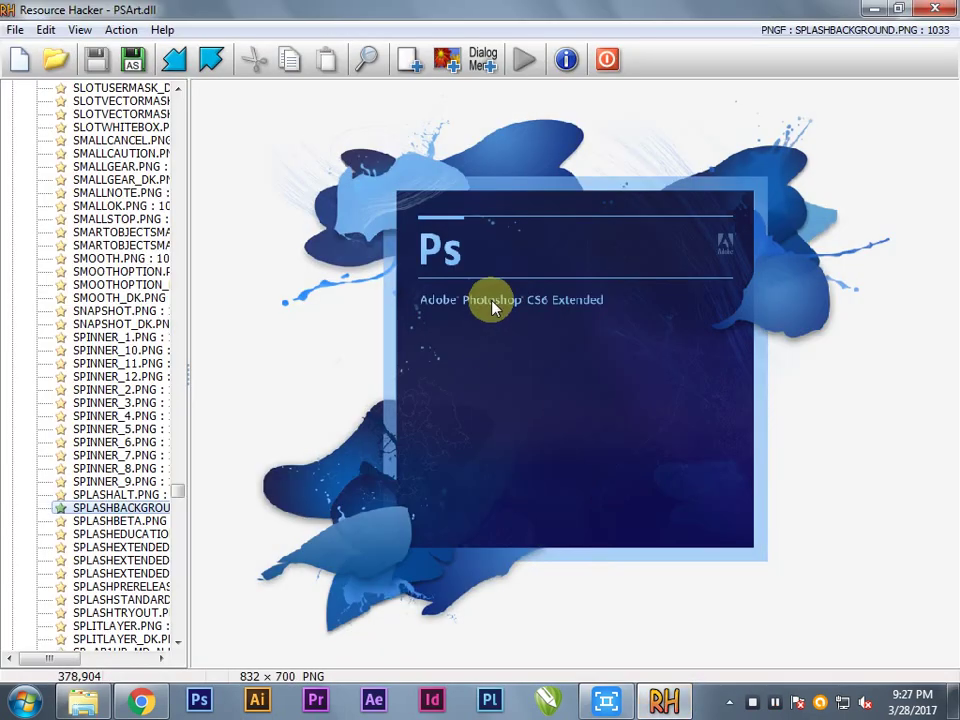
pyautogui.doubleClick(670, 12)
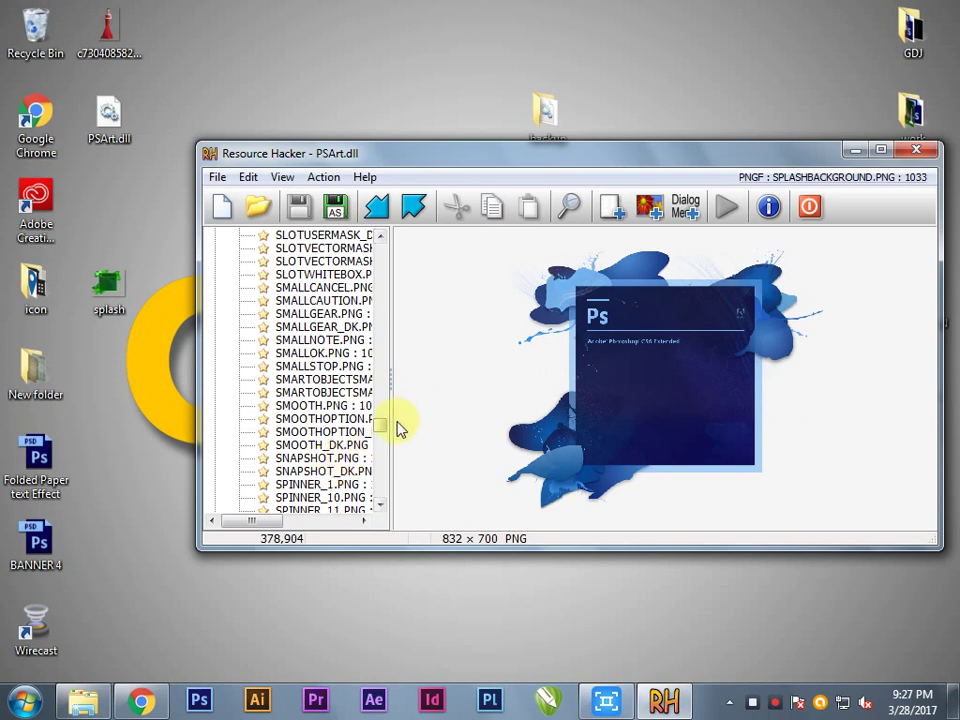
pyautogui.scroll(-1, 362, 340)
pyautogui.scroll(-1, 358, 328)
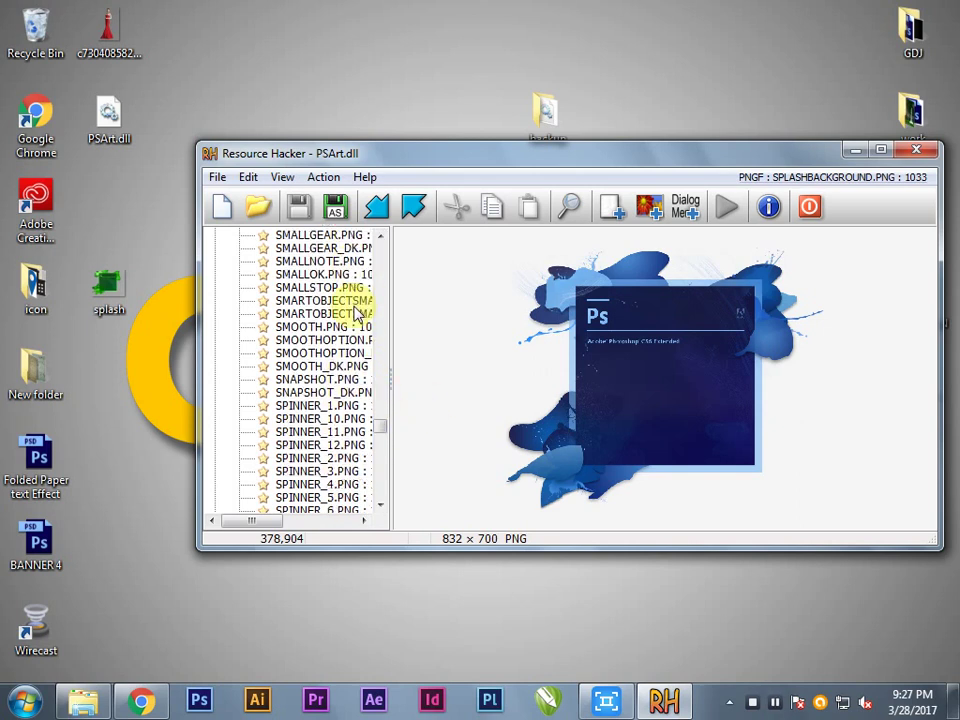
pyautogui.scroll(-1, 355, 320)
pyautogui.scroll(-2, 354, 316)
pyautogui.scroll(-2, 352, 317)
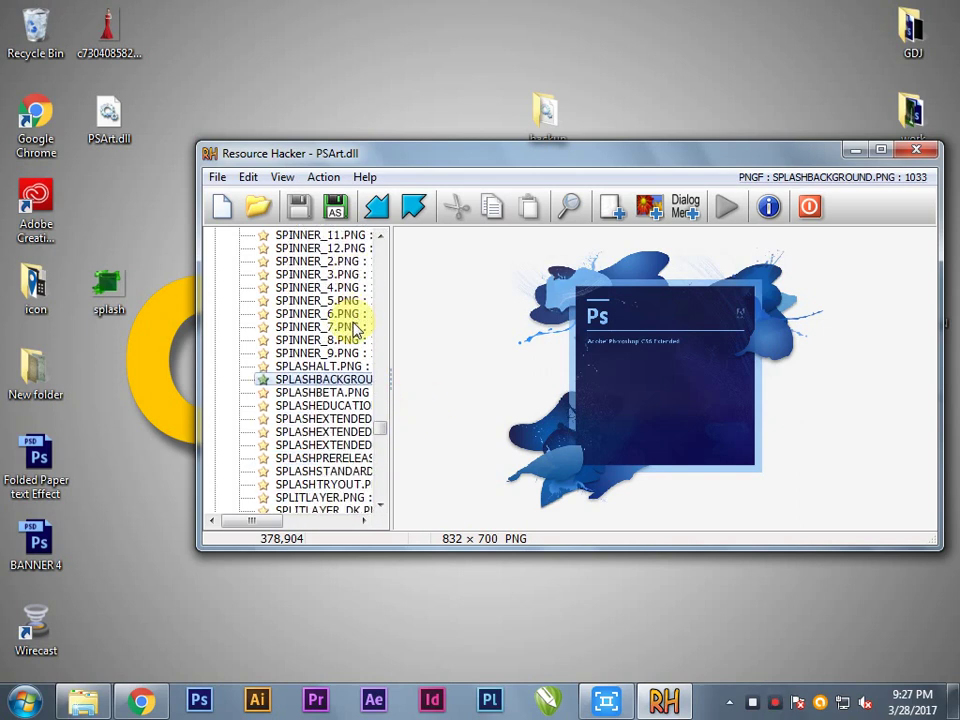
# Step: Replace the SPLASHBACKGROUND.PNG resource with the green splash.png from the Desktop
pyautogui.rightClick(346, 382)
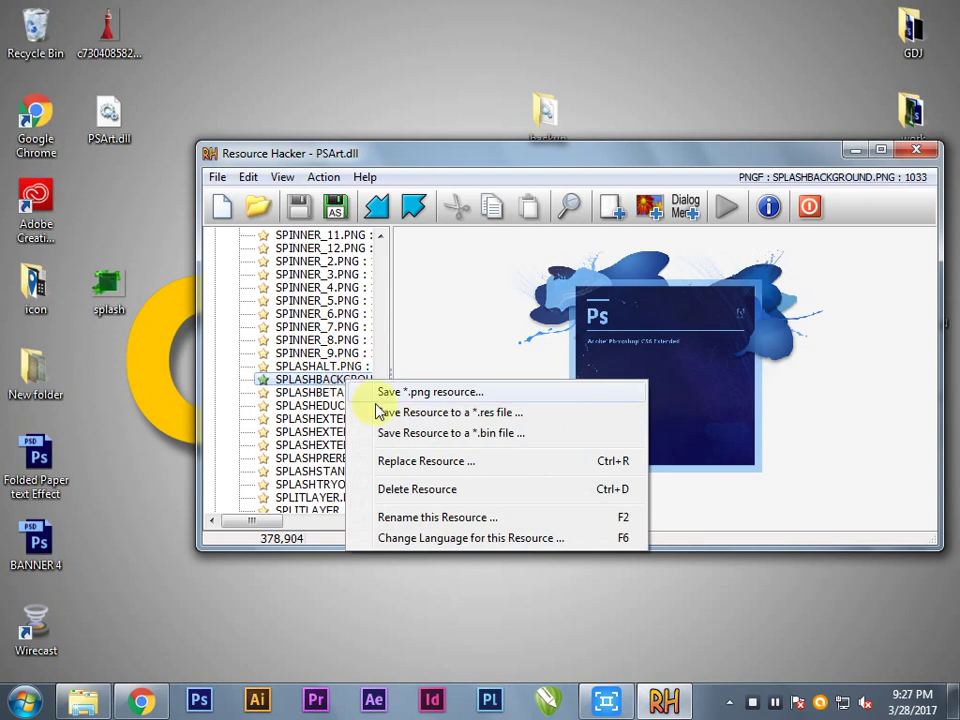
pyautogui.click(437, 465)
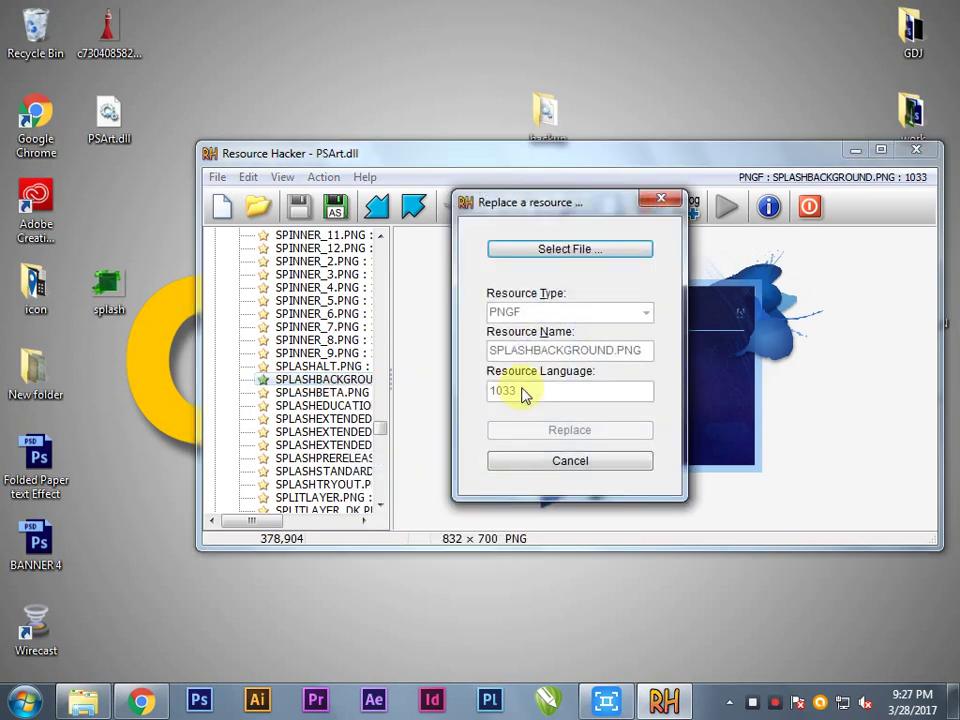
pyautogui.click(565, 250)
pyautogui.moveTo(911, 364); pyautogui.dragTo(903, 532)
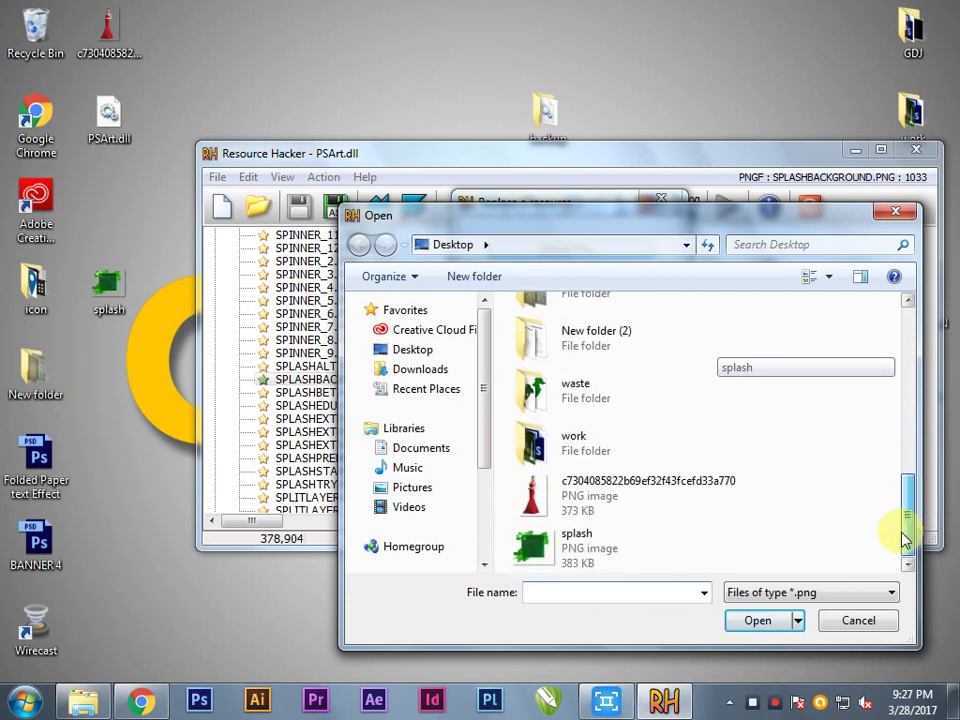
pyautogui.click(561, 540)
pyautogui.click(757, 622)
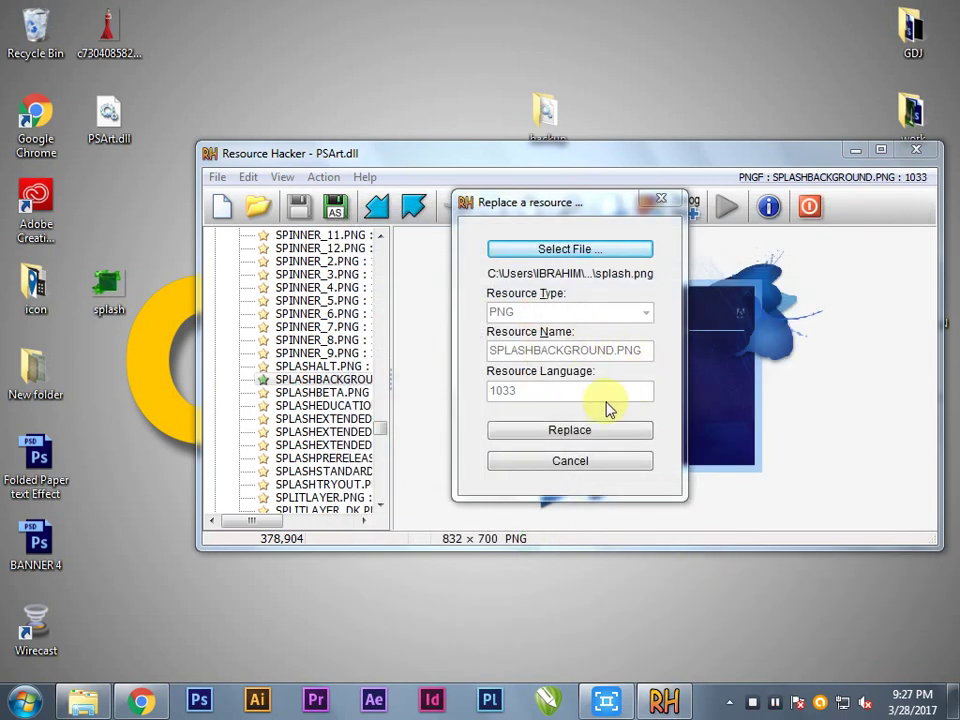
pyautogui.click(598, 432)
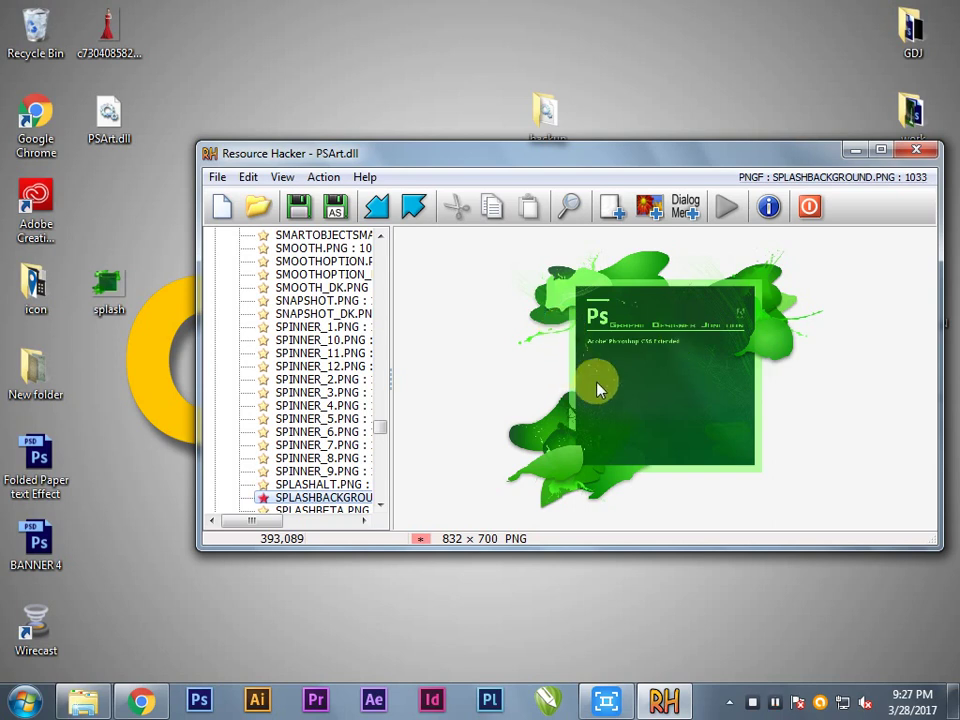
# Step: Preview the SPLASHSTANDARD and SPLASHTRYOUT images, then the blue SPLASHEXTENDEDBACKGROUND image
pyautogui.moveTo(380, 432); pyautogui.dragTo(381, 440)
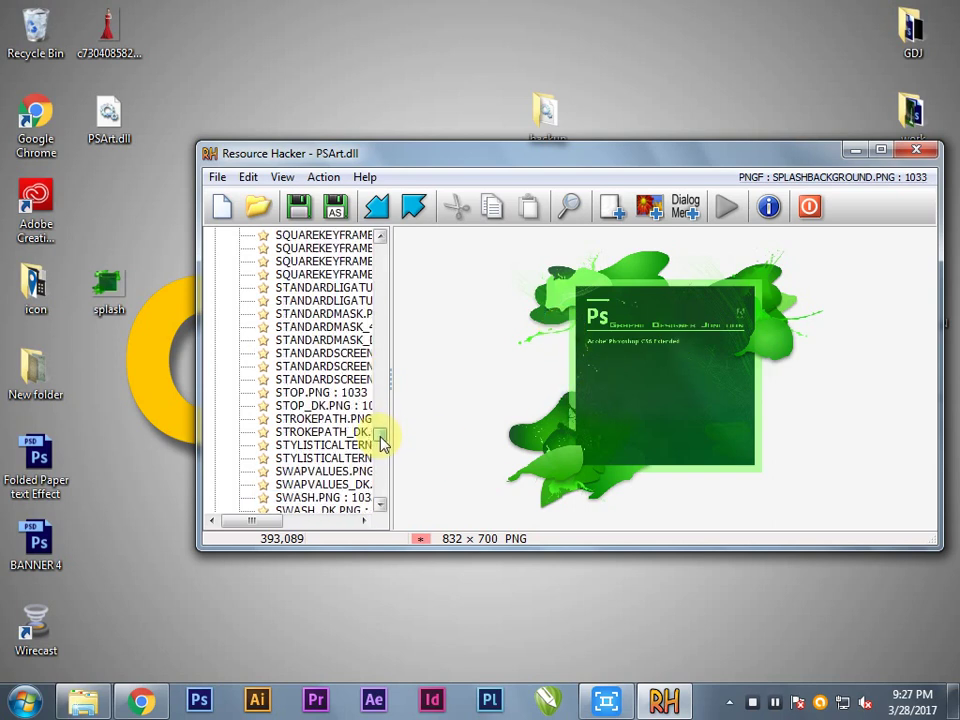
pyautogui.click(380, 236)
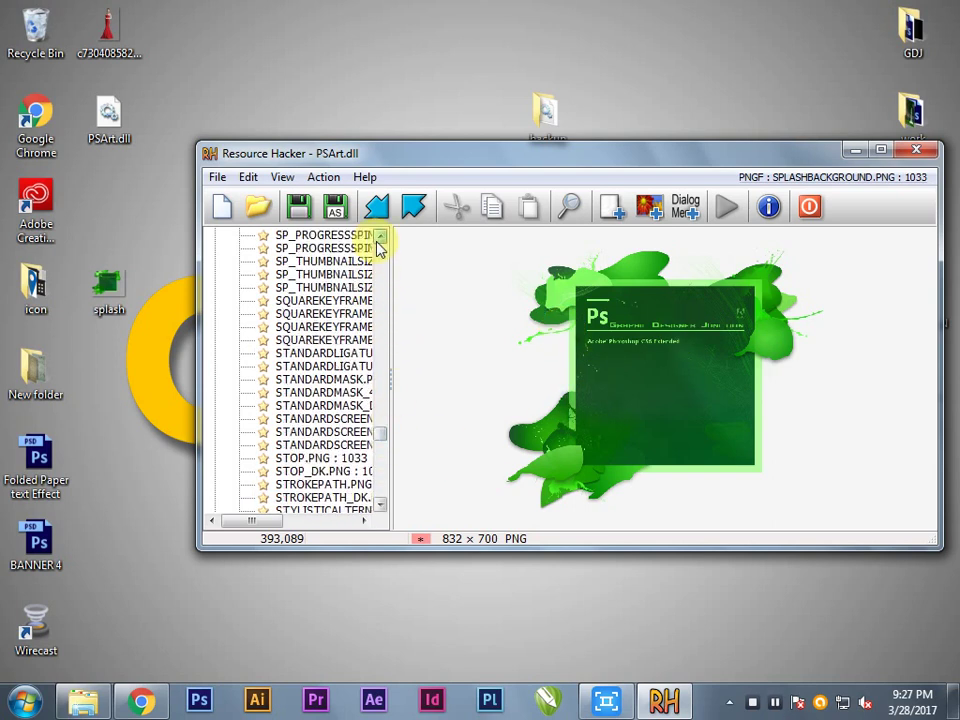
pyautogui.click(380, 236)
pyautogui.click(379, 238)
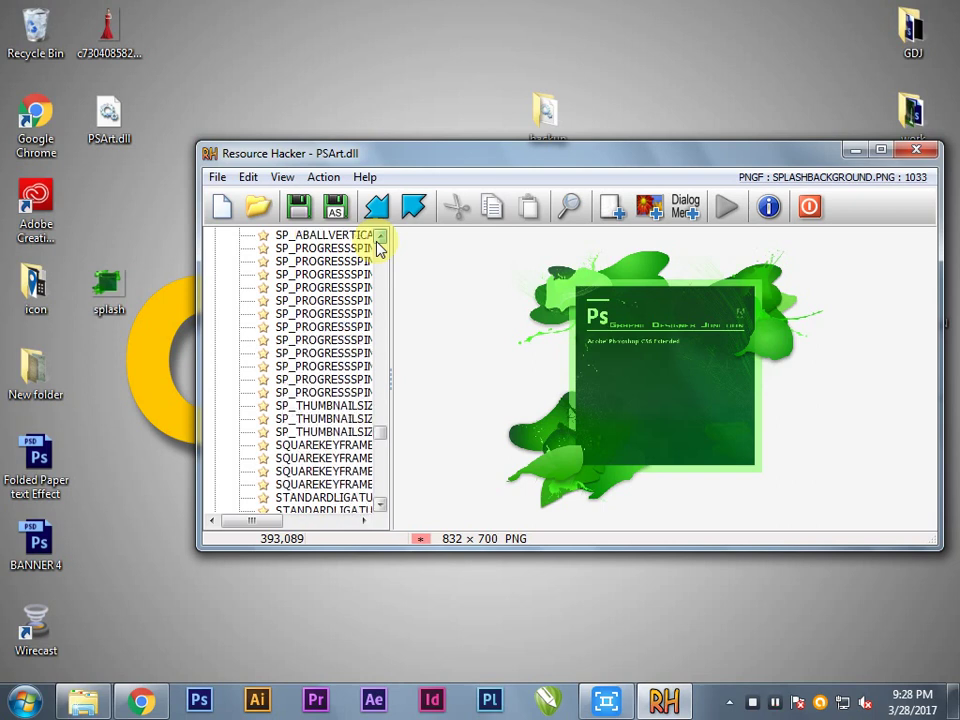
pyautogui.click(379, 238)
pyautogui.click(379, 238)
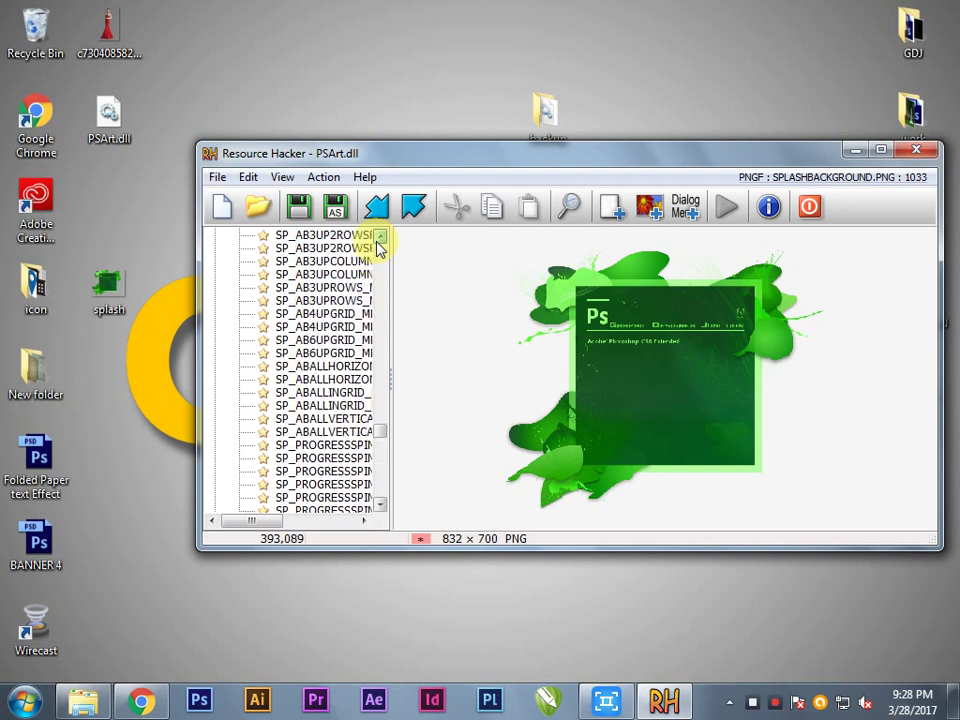
pyautogui.click(379, 238)
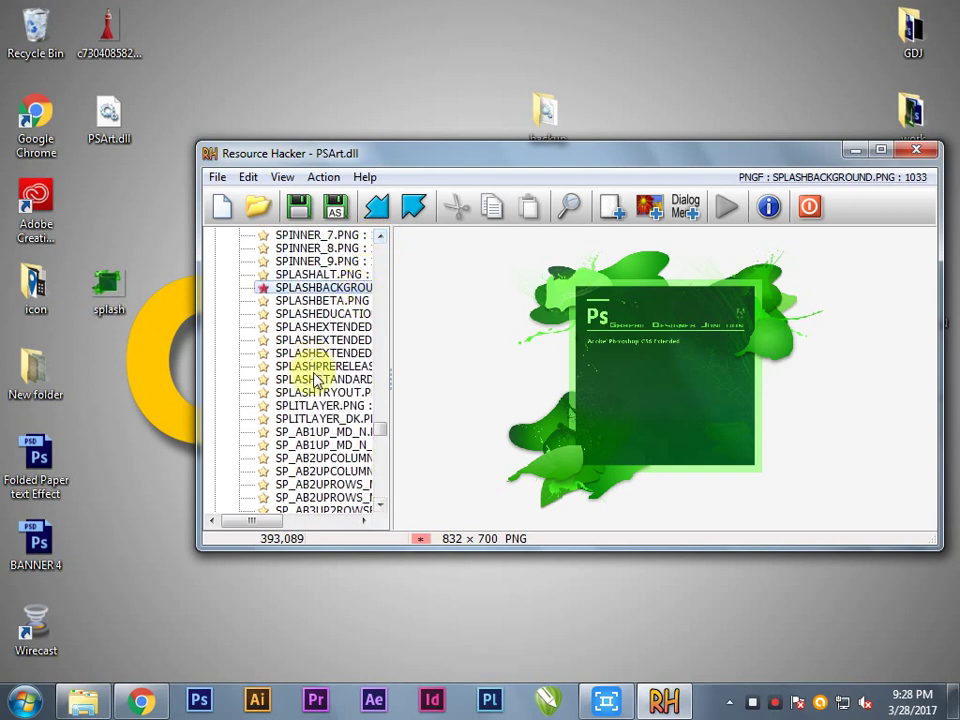
pyautogui.click(322, 366)
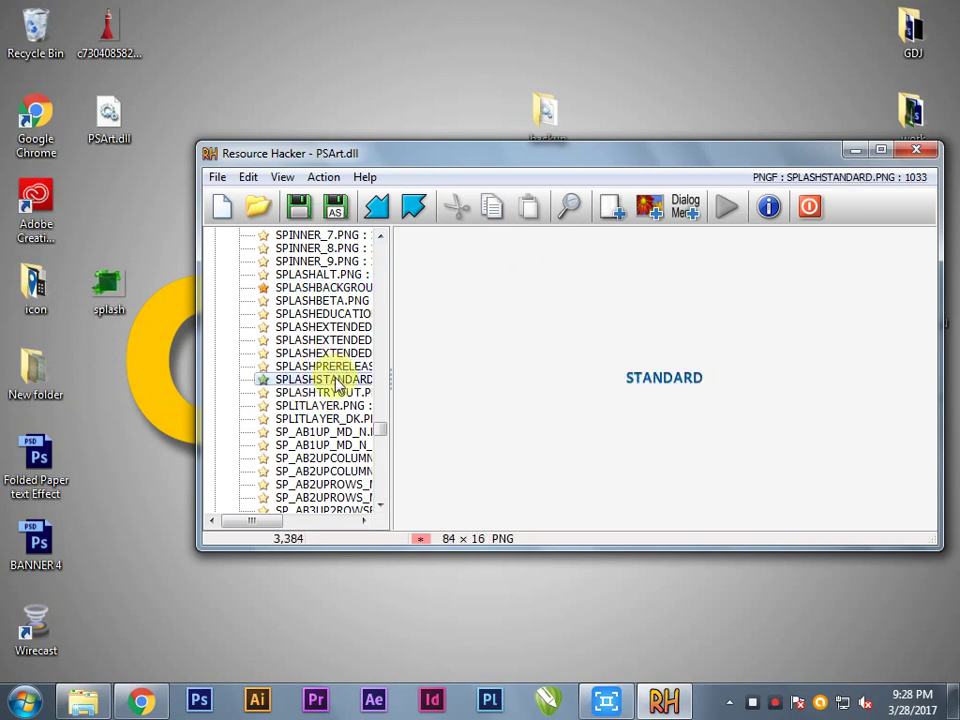
pyautogui.click(309, 395)
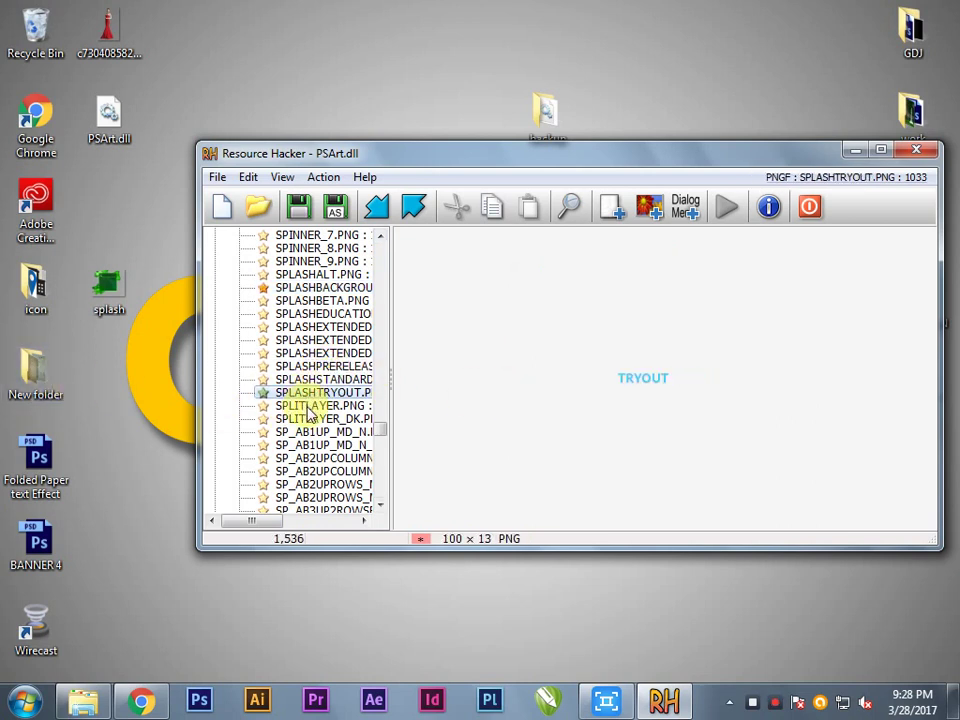
pyautogui.click(310, 405)
pyautogui.click(315, 366)
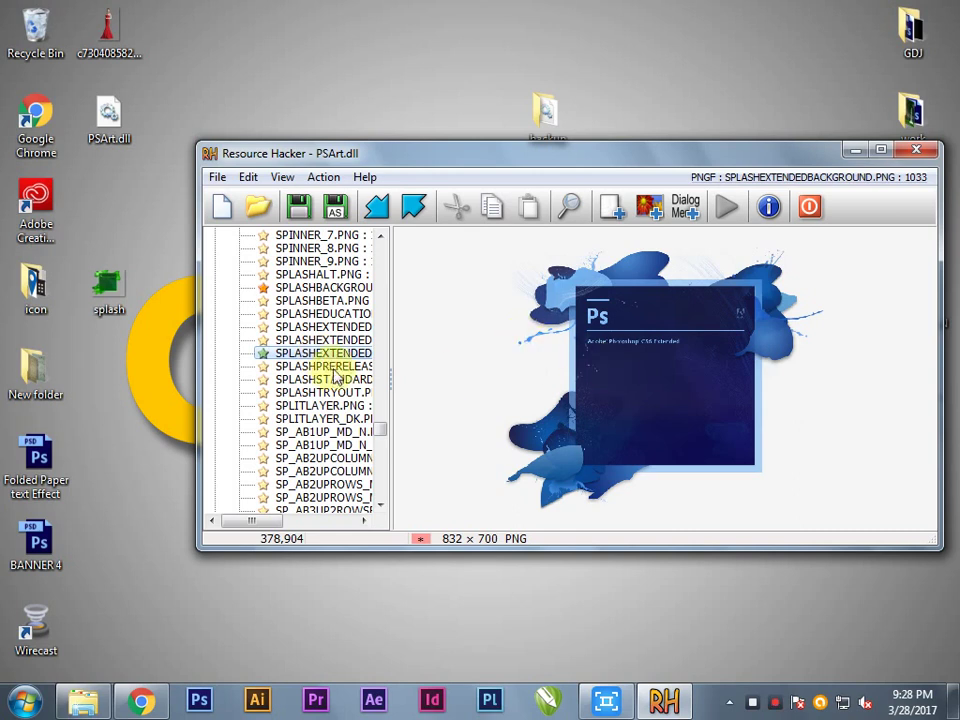
# Step: Replace SPLASHEXTENDEDBACKGROUND.PNG with the green splash.png from the Desktop
pyautogui.rightClick(320, 357)
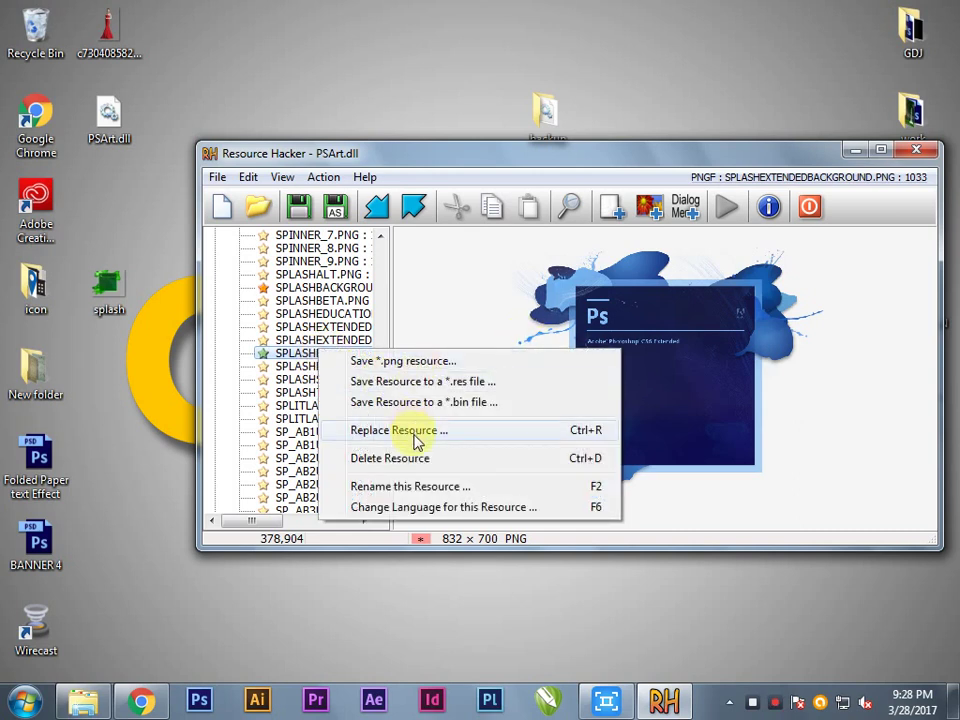
pyautogui.click(416, 432)
pyautogui.click(538, 250)
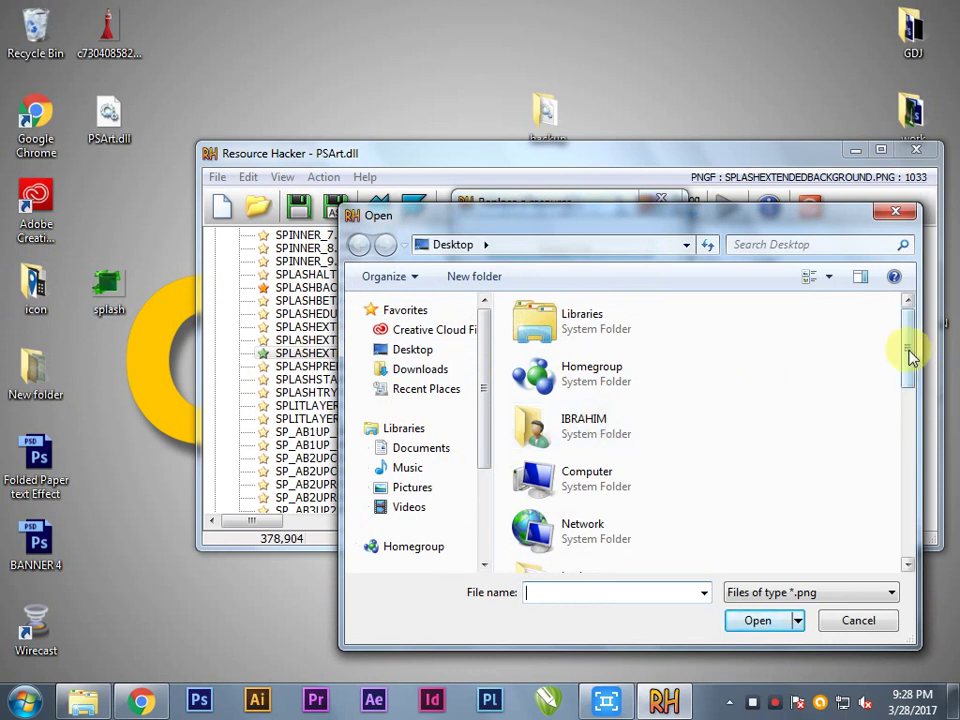
pyautogui.moveTo(908, 370); pyautogui.dragTo(917, 551)
pyautogui.click(615, 557)
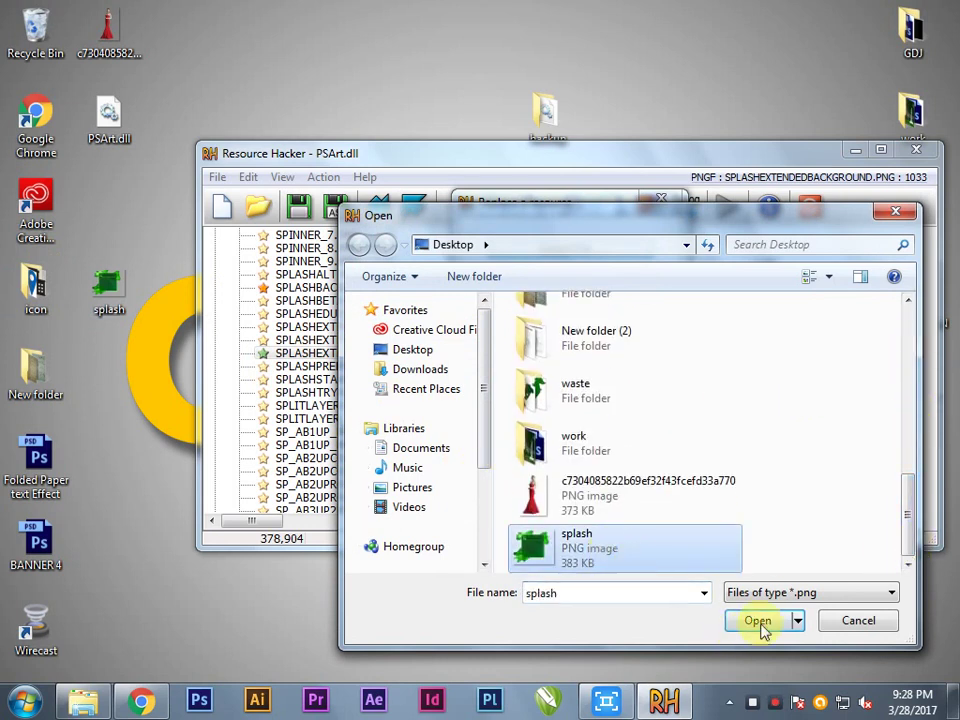
pyautogui.click(758, 621)
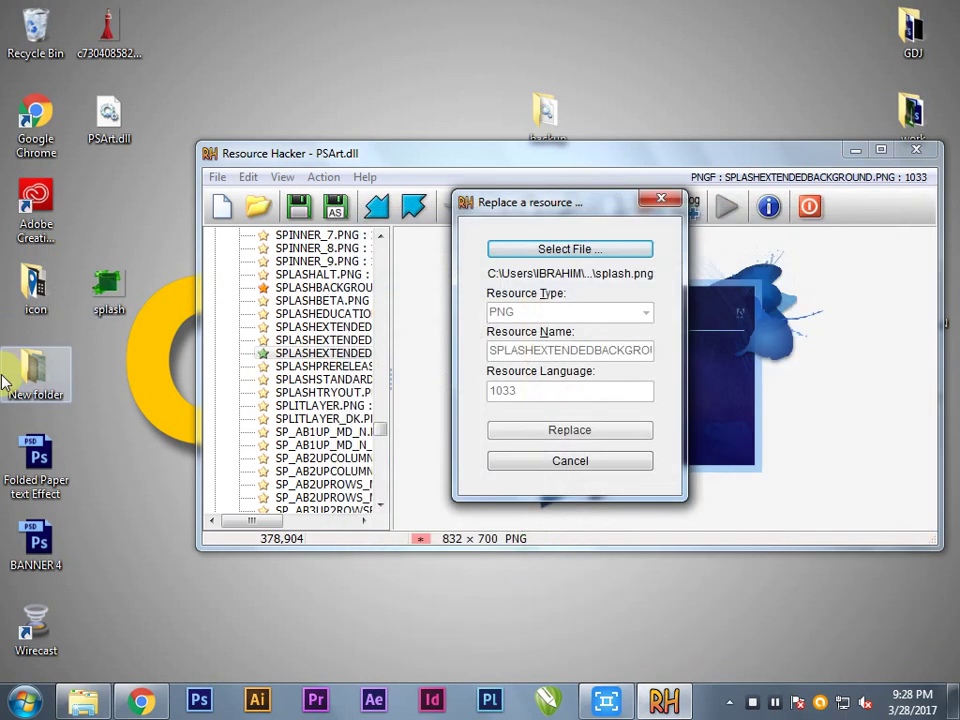
pyautogui.click(608, 252)
pyautogui.click(830, 617)
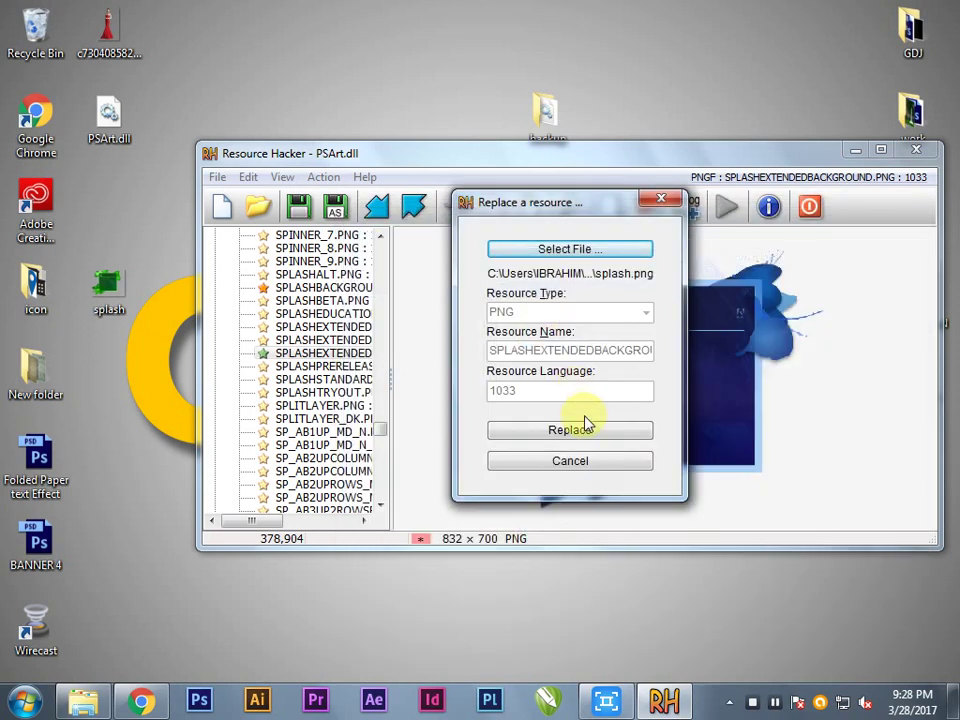
pyautogui.click(586, 428)
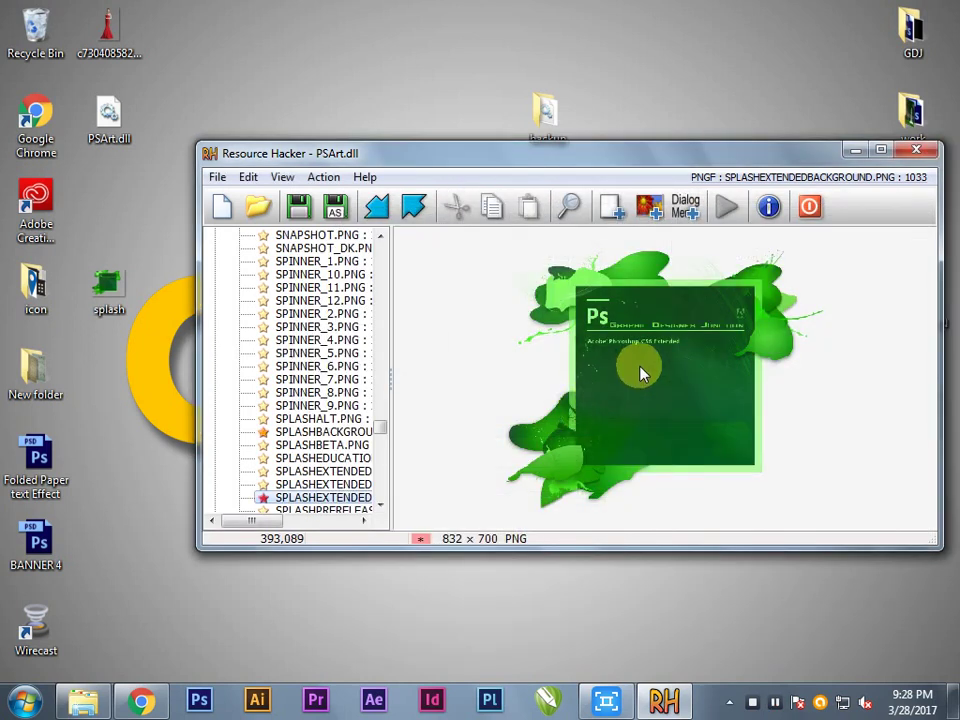
# Step: Preview the SPLASHBACKGROUND, SPLASHALT and SPLASHEXTENDEDALT image resources
pyautogui.click(331, 431)
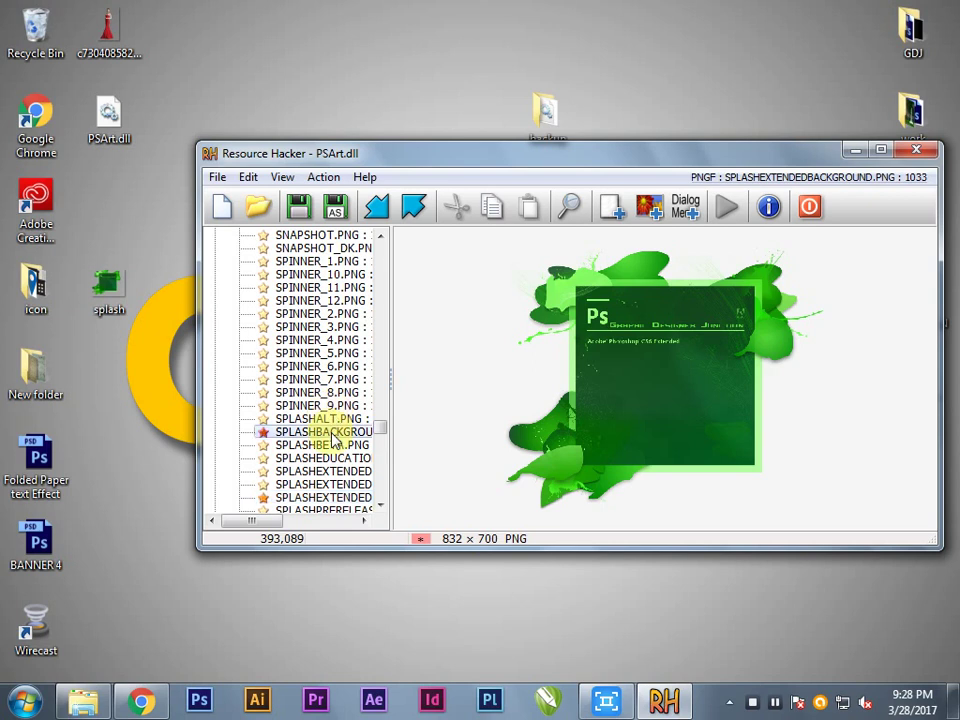
pyautogui.click(331, 417)
pyautogui.click(334, 432)
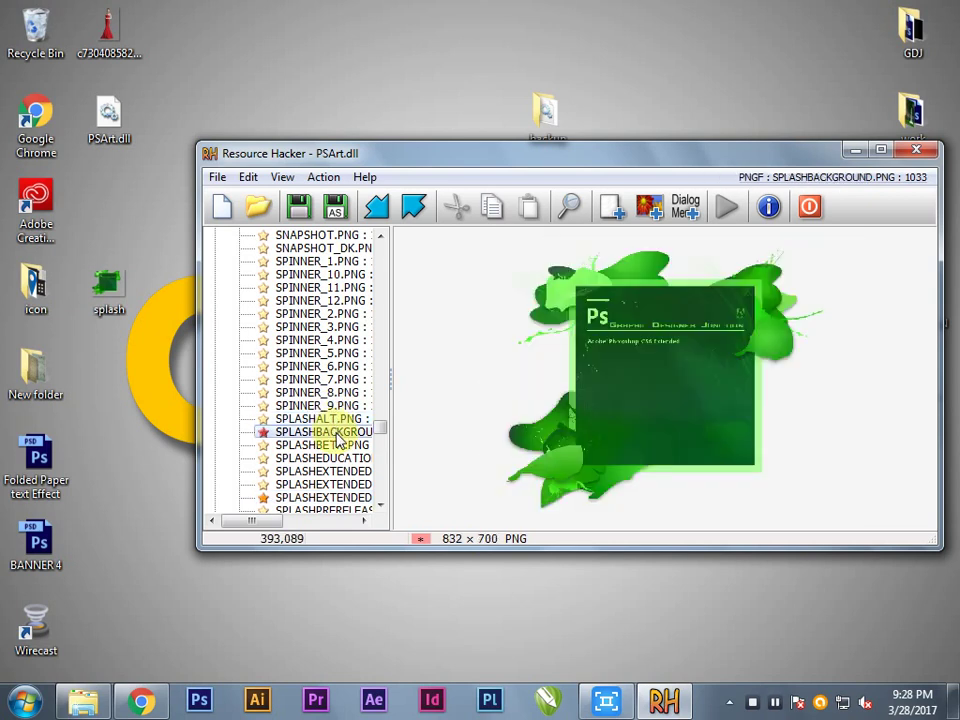
pyautogui.click(322, 484)
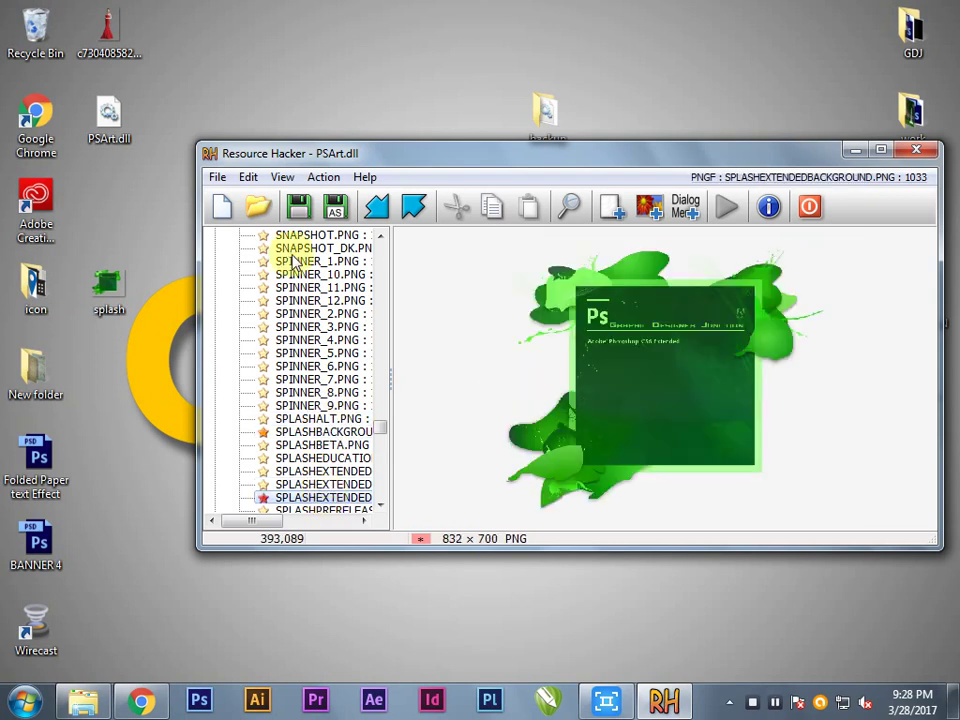
# Step: Save the modified PSArt.dll, quit Resource Hacker, and copy PSArt.dll from the desktop
pyautogui.click(218, 179)
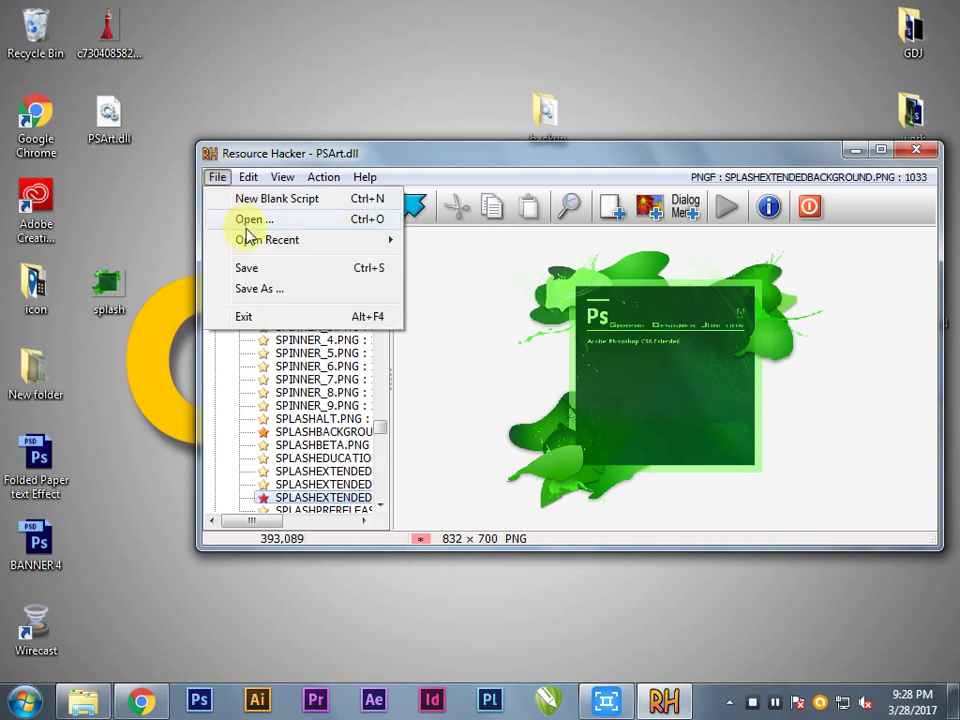
pyautogui.click(252, 268)
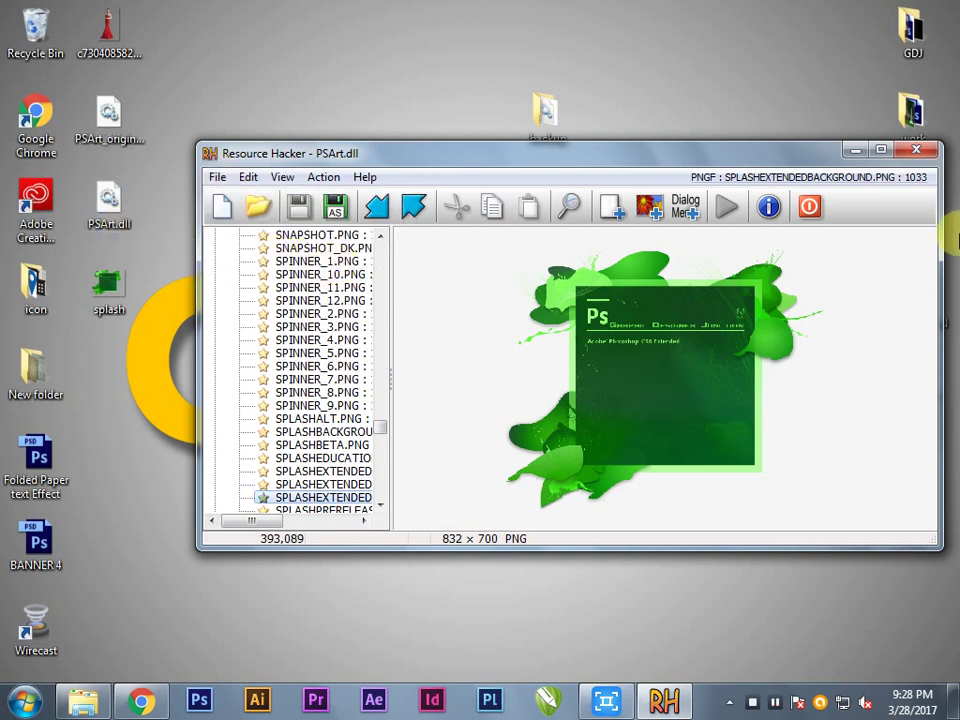
pyautogui.click(916, 149)
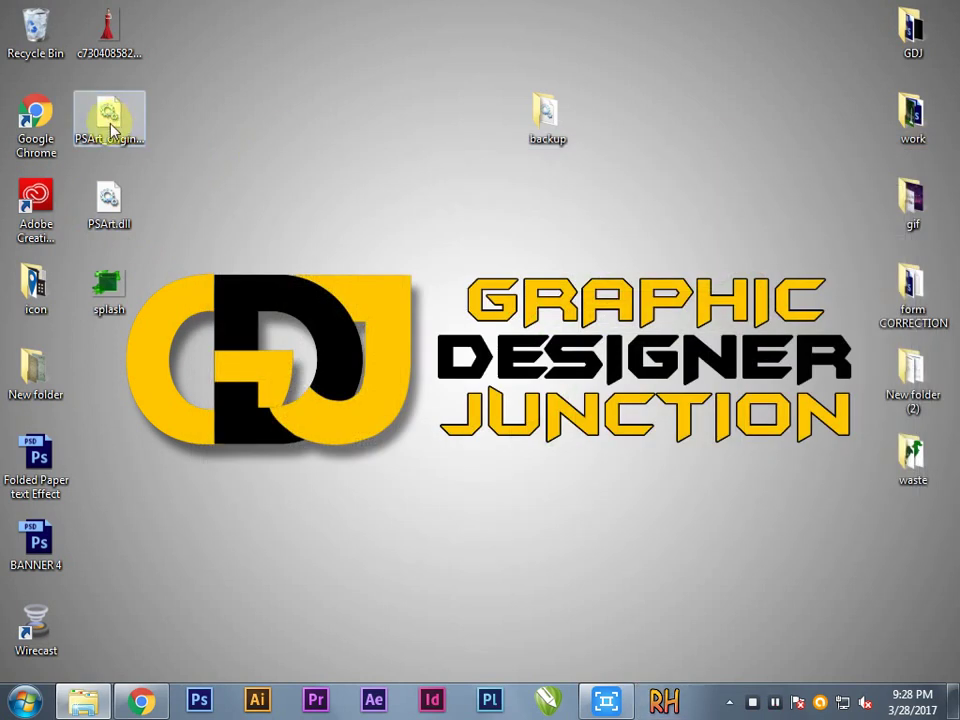
pyautogui.rightClick(122, 200)
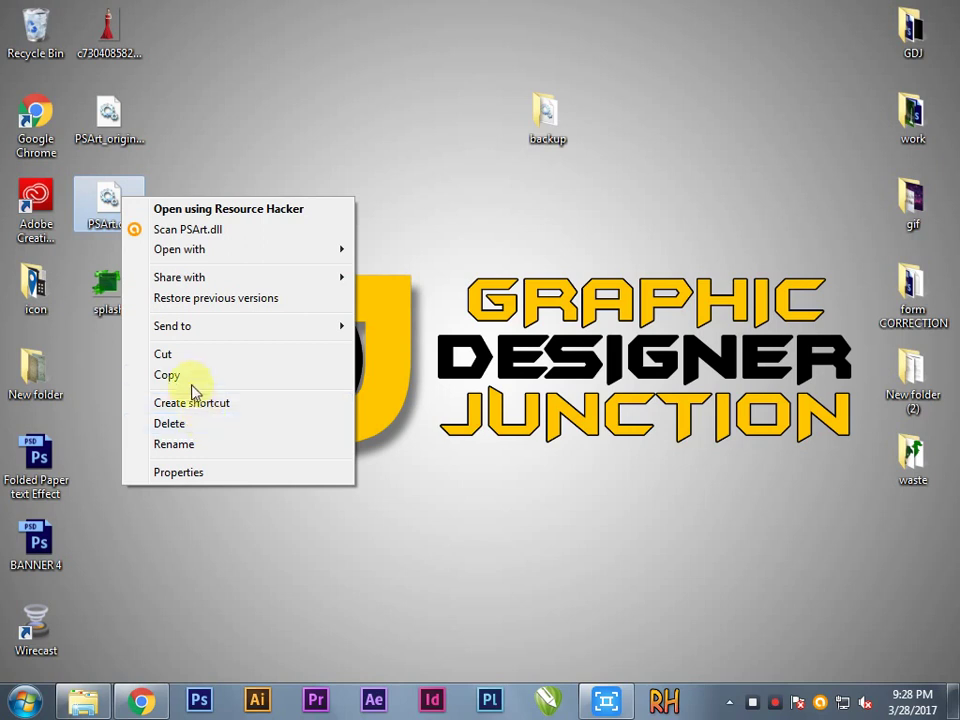
pyautogui.click(218, 379)
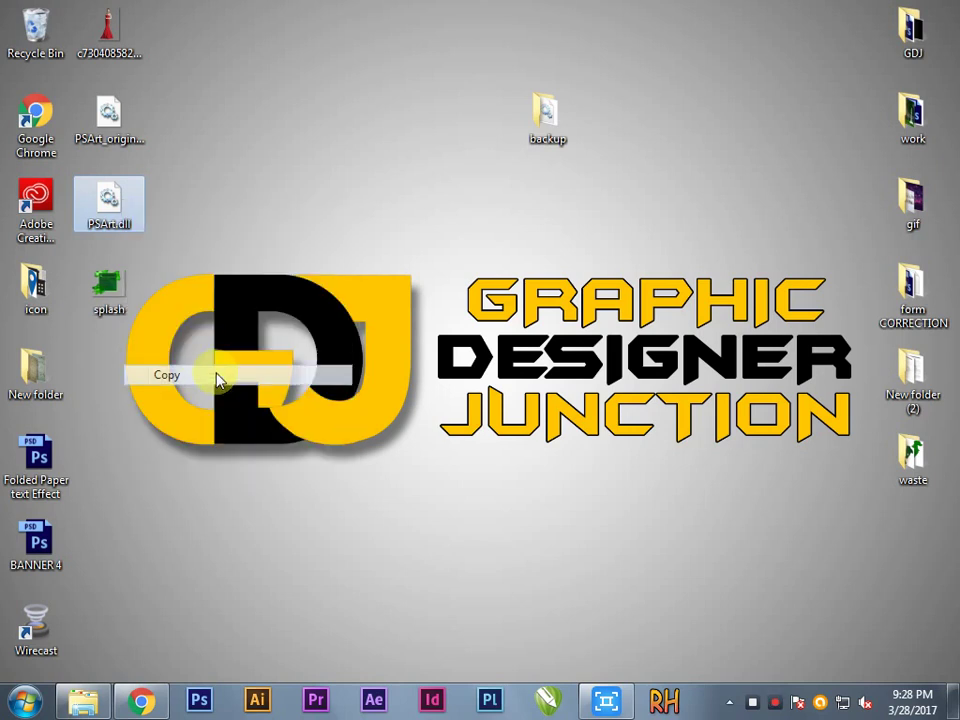
# Step: Paste the edited PSArt.dll into the Adobe Photoshop CS6 (64 Bit) folder, replacing the original, then minimize the folder window
pyautogui.click(83, 700)
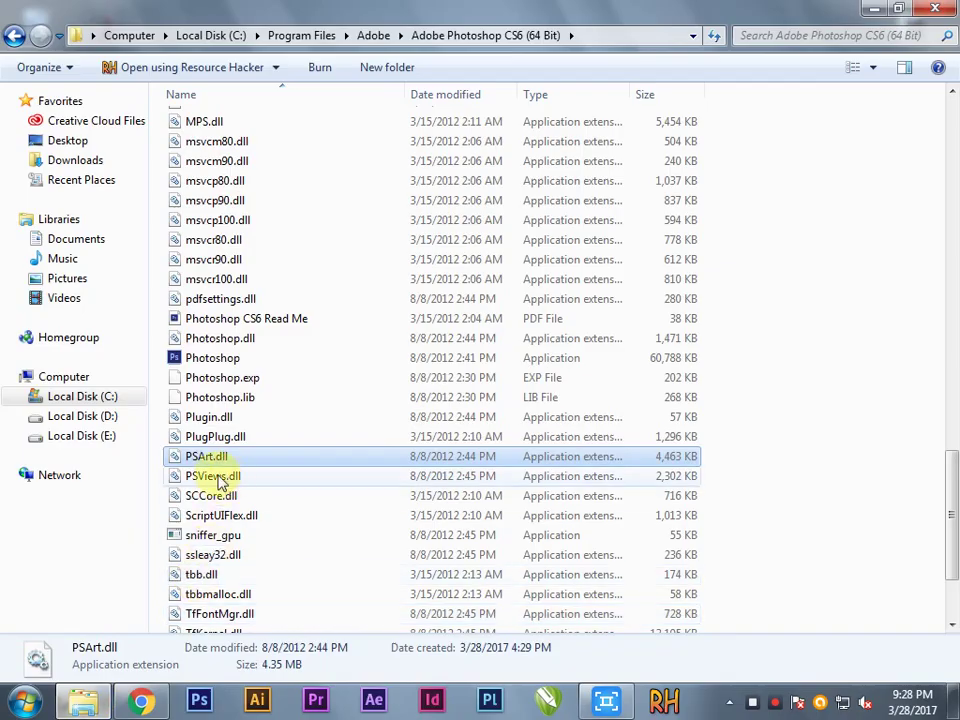
pyautogui.rightClick(816, 324)
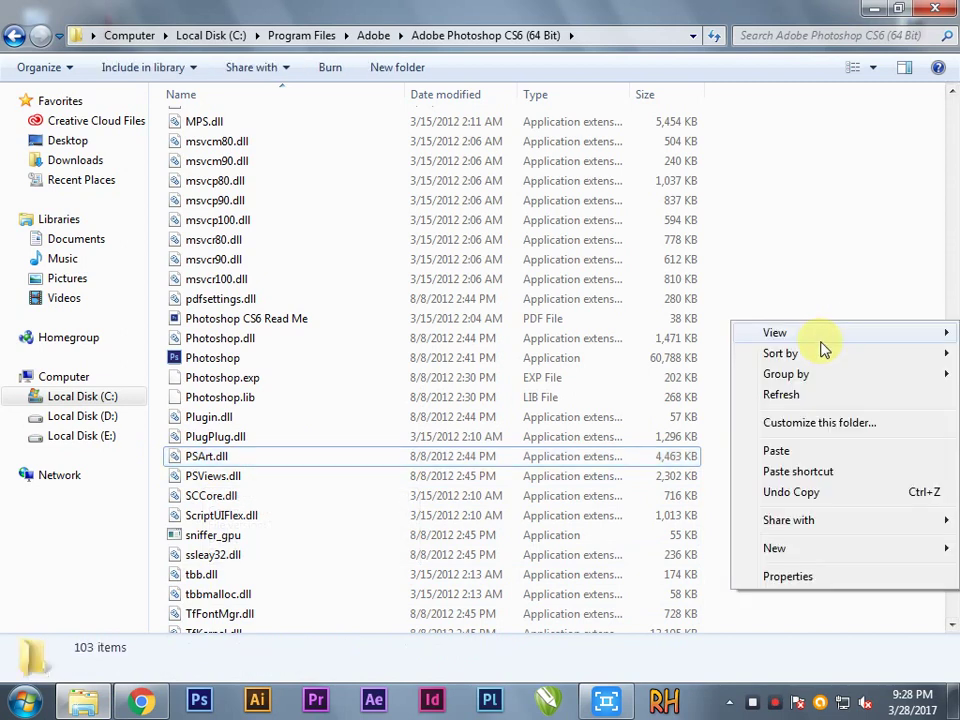
pyautogui.click(786, 452)
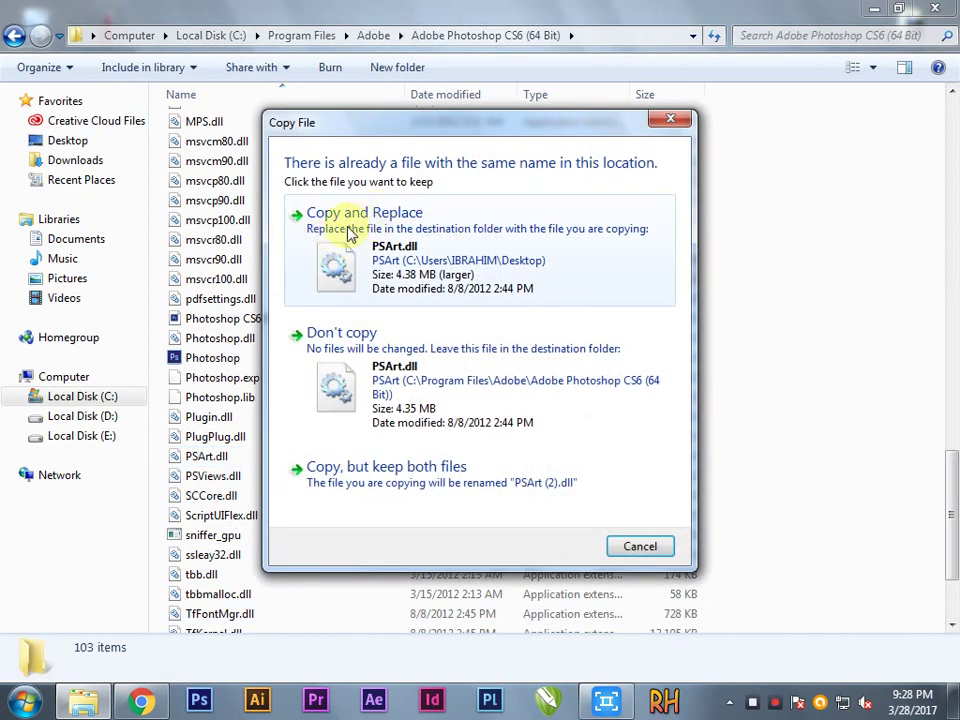
pyautogui.click(456, 221)
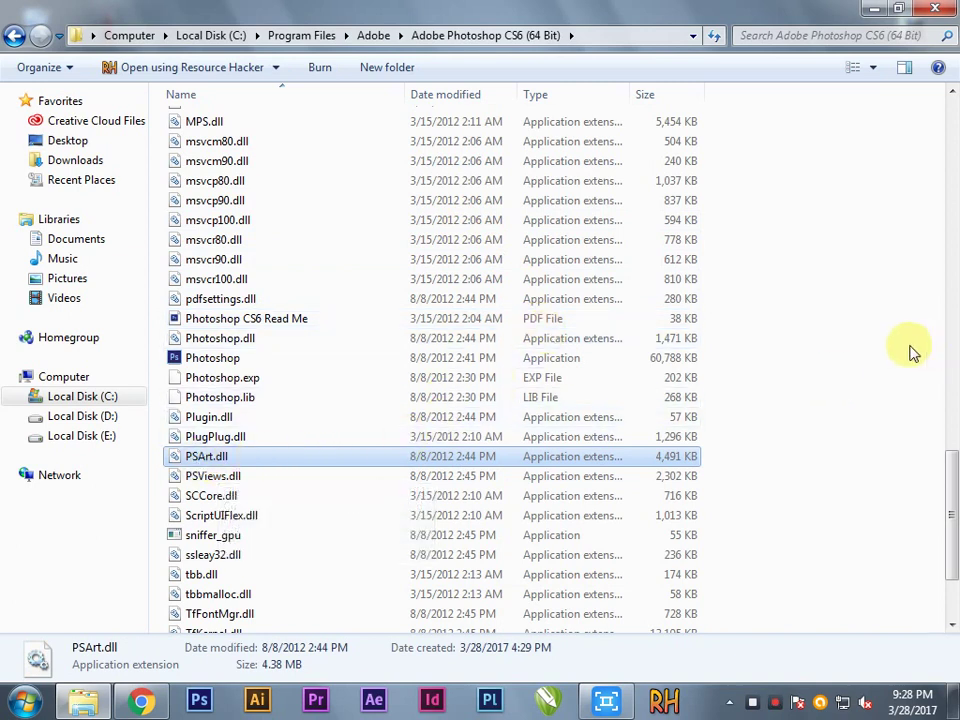
pyautogui.click(870, 238)
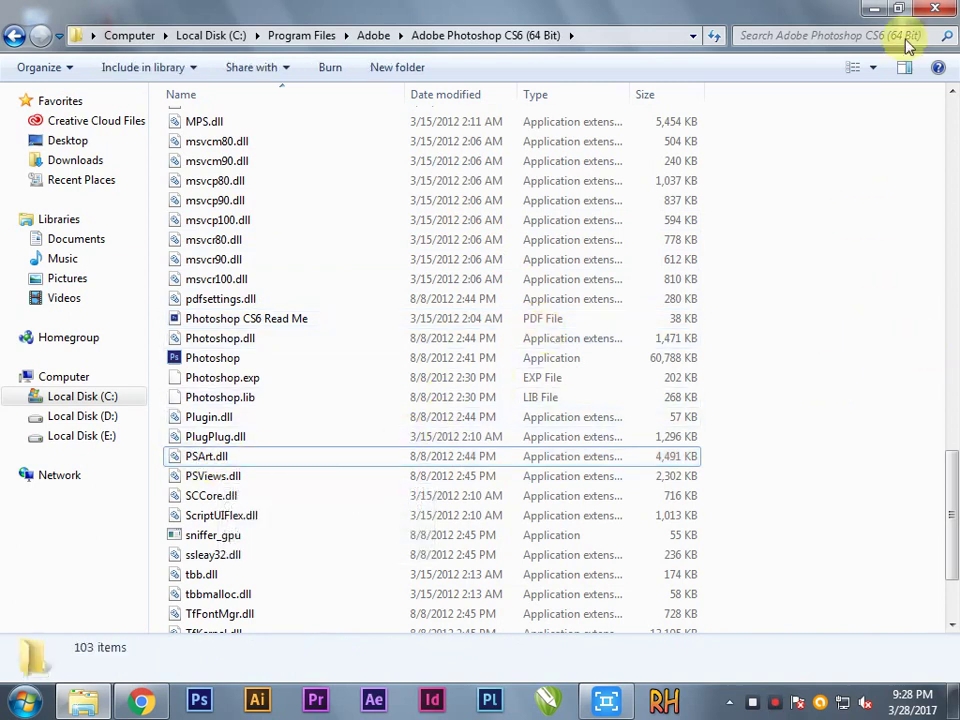
pyautogui.click(876, 11)
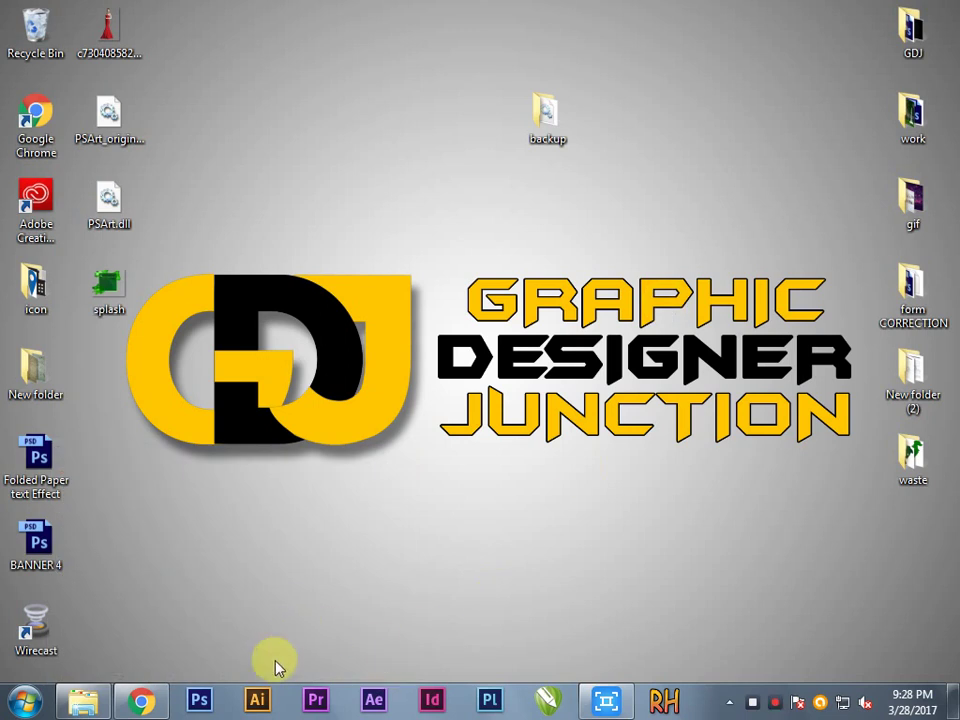
# Step: Launch Photoshop CS6 from the taskbar to check the green splash
pyautogui.click(203, 703)
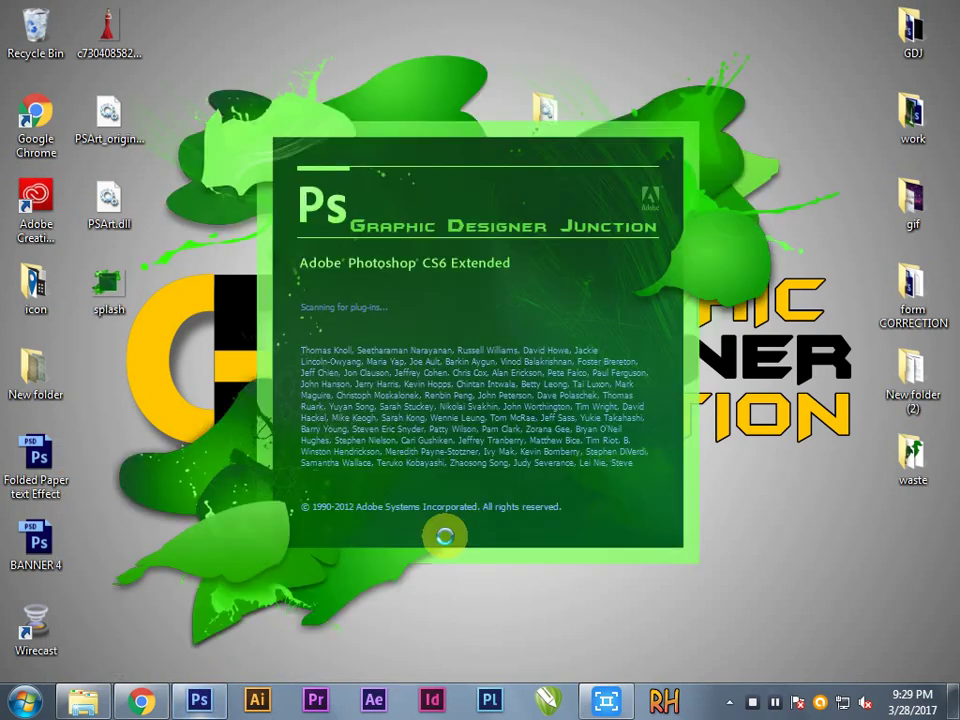